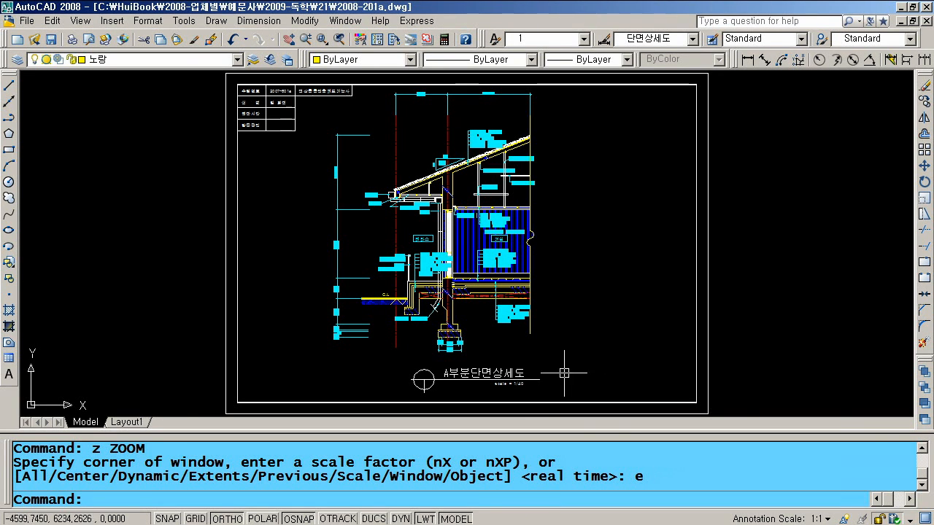
# Save the section drawing and save a copy of it as 북측입면도.dwg in the same folder.
pyautogui.click(49, 40)
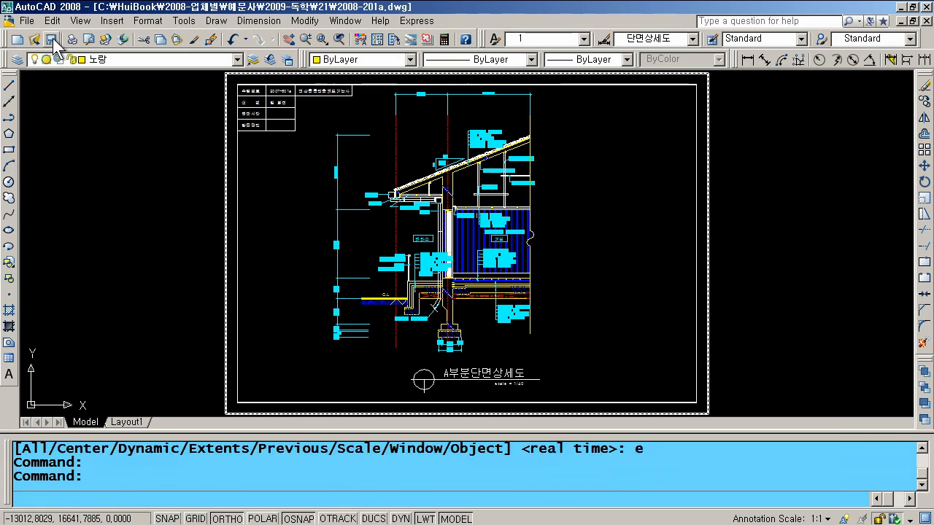
pyautogui.click(27, 20)
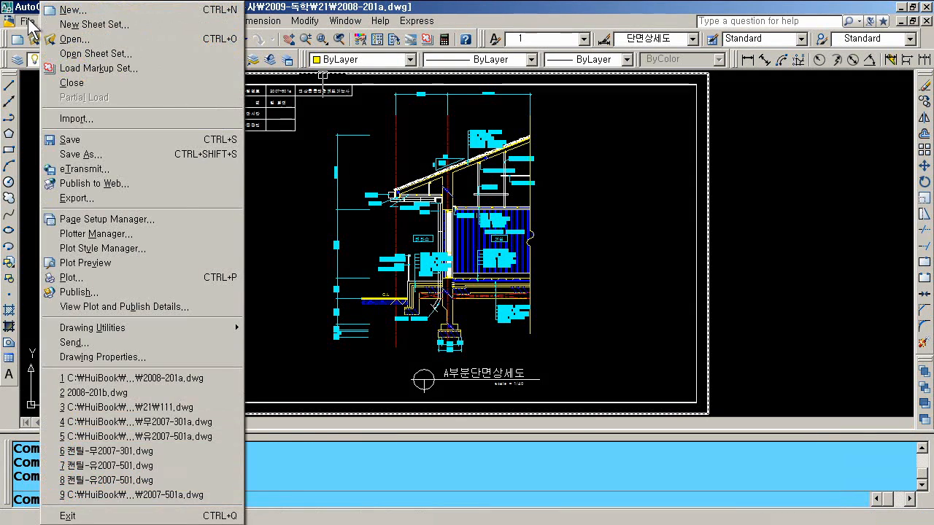
pyautogui.click(81, 154)
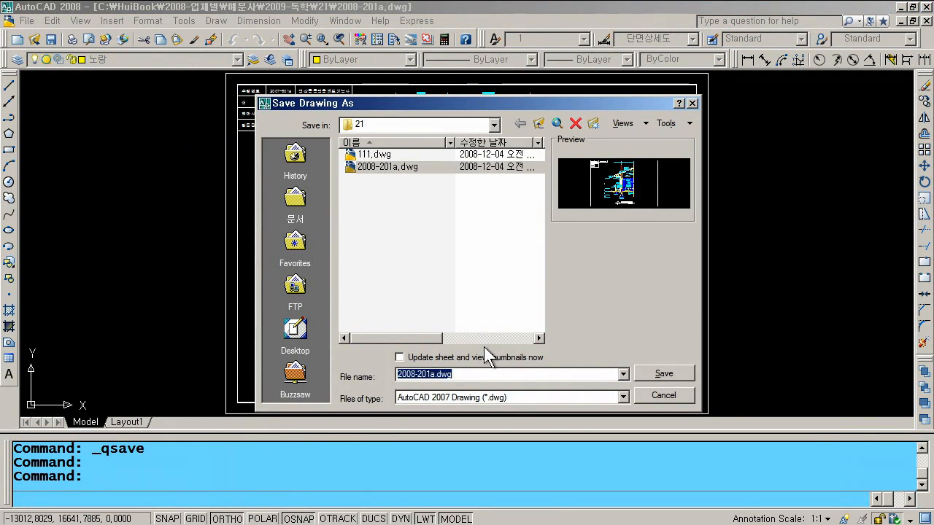
pyautogui.write('q')
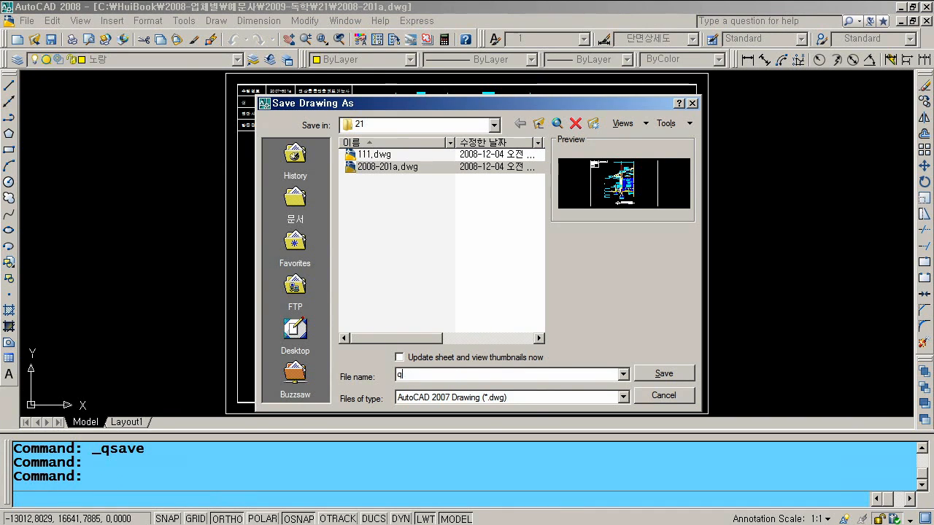
pyautogui.write('ㅗㄱㅊㅡㄱㅇㅣㅂㅁㅕㄴㄷ')
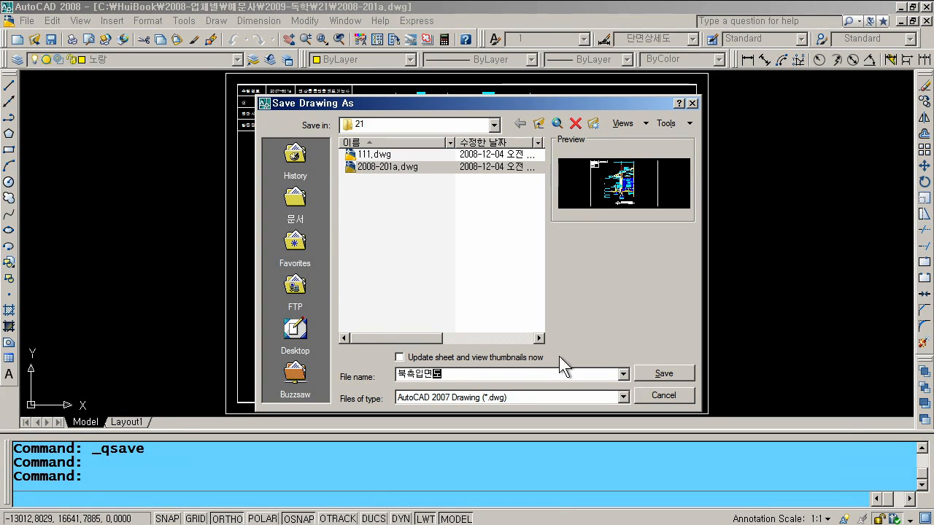
pyautogui.click(667, 374)
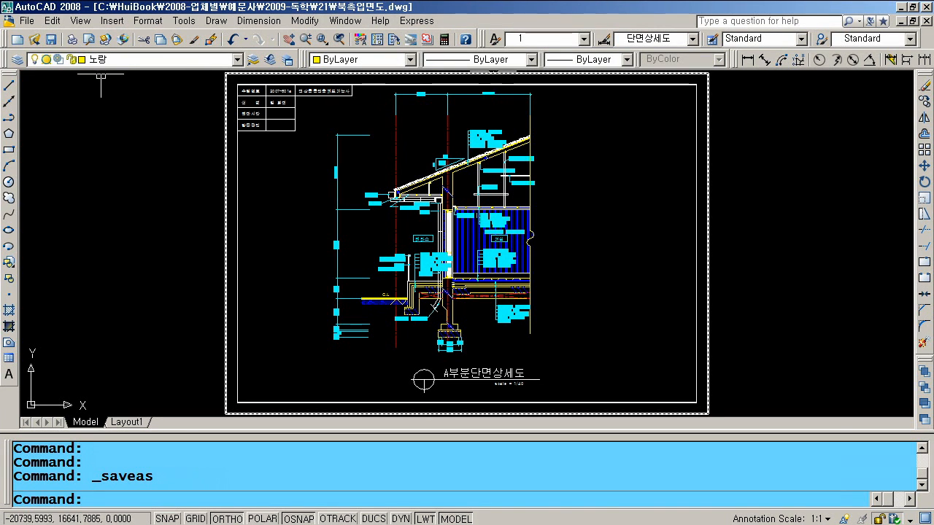
# Check the folder 21 for the drawing files 2008-201a.dwg and 북측입면도.dwg without opening either.
pyautogui.click(32, 40)
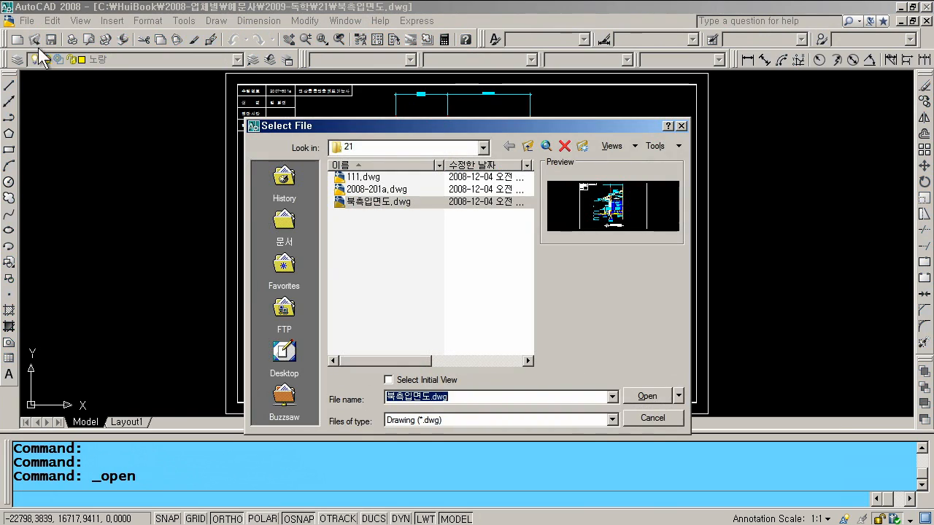
pyautogui.click(360, 191)
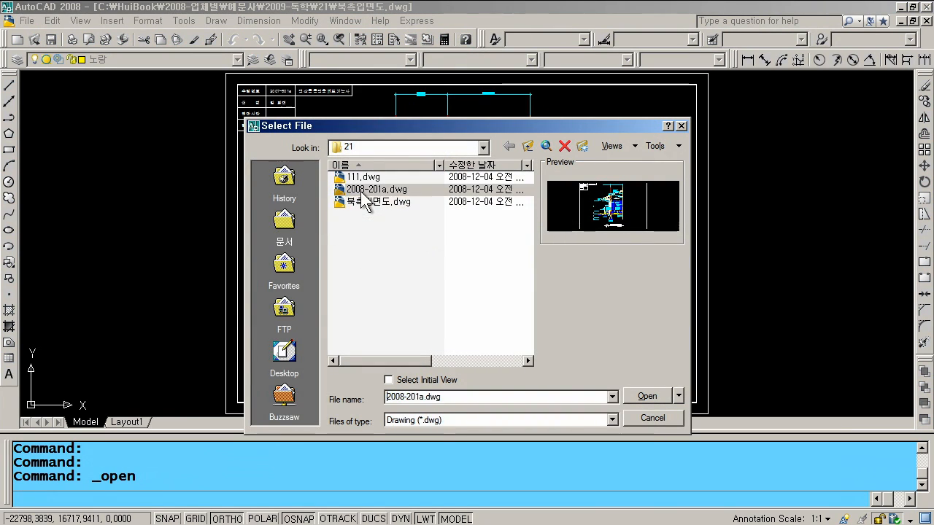
pyautogui.click(360, 201)
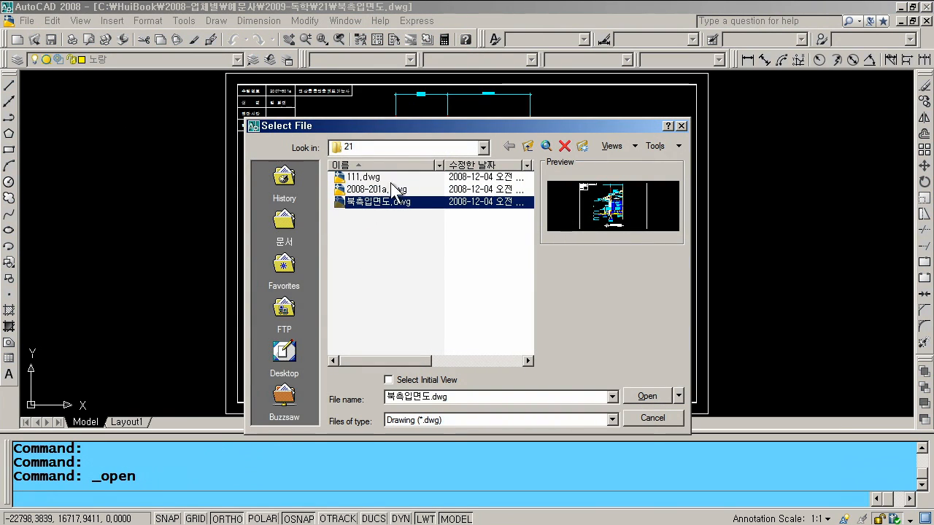
pyautogui.click(673, 418)
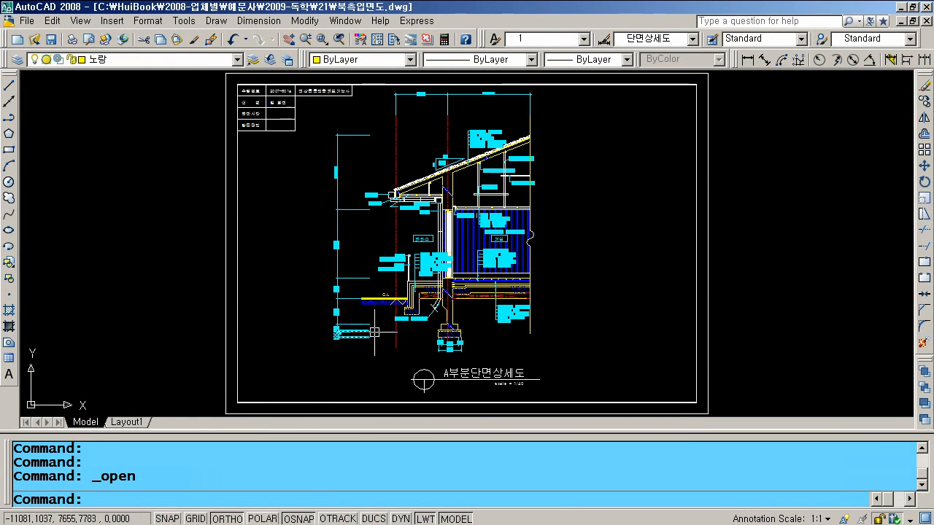
# Erase the whole section drawing, including its border, title block and annotations.
pyautogui.scroll(-2, 400, 310)
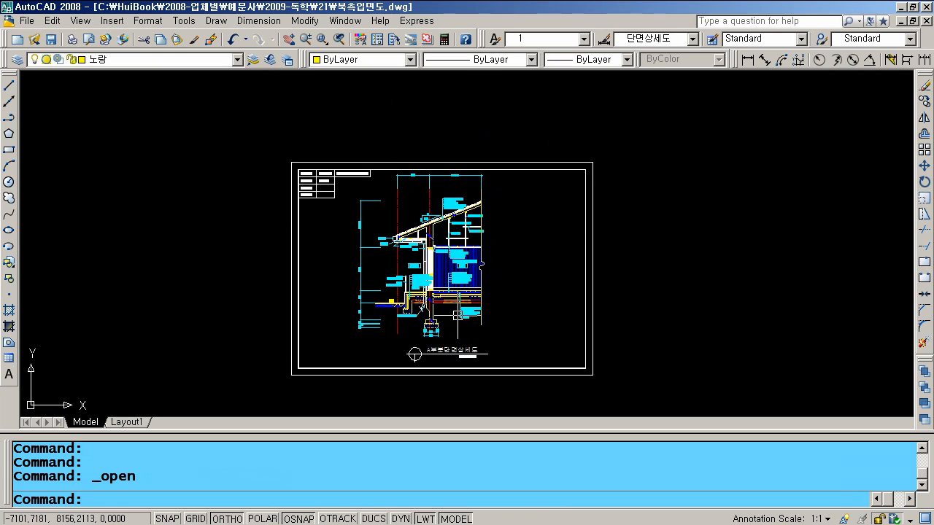
pyautogui.write('ㄷ')
pyautogui.press('Return')
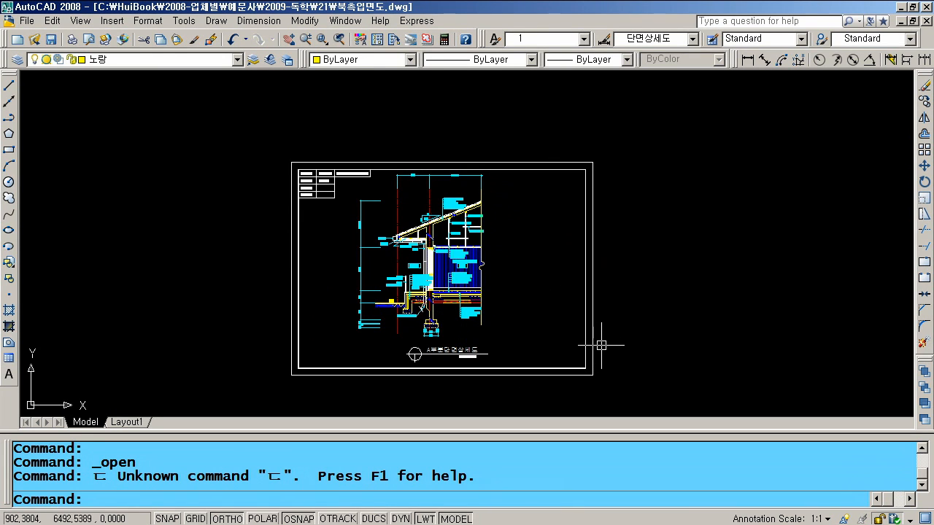
pyautogui.write('e')
pyautogui.press('Return')
pyautogui.click(630, 393)
pyautogui.click(215, 140)
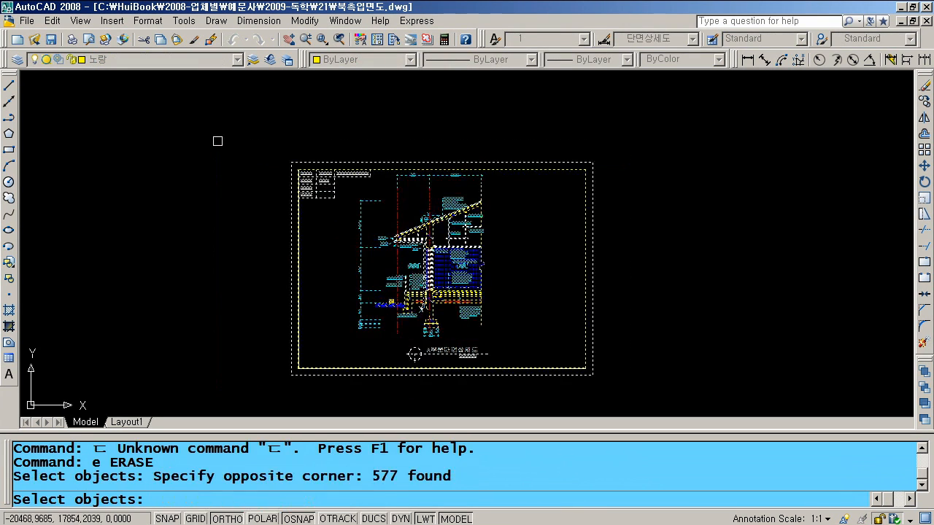
pyautogui.press('Return')
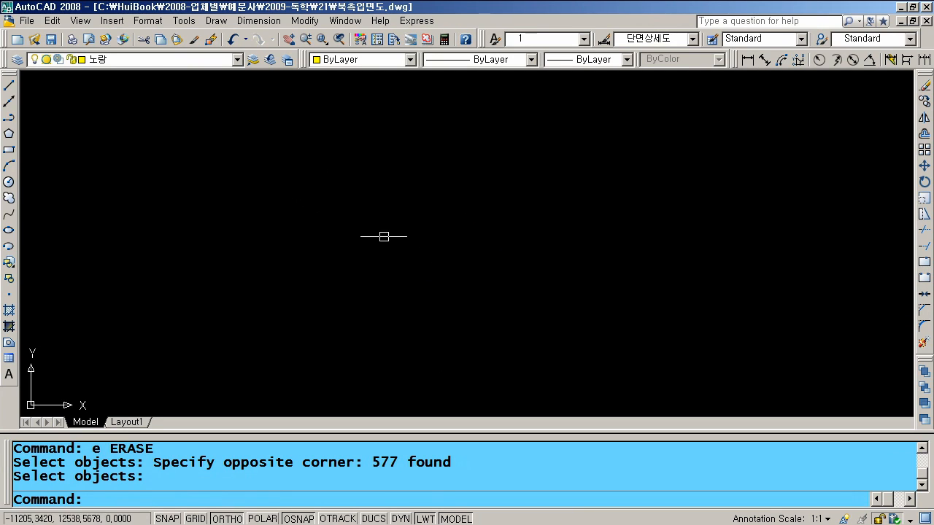
# Draw a horizontal and a vertical construction line on layer 노랑, crossing in the lower-left part of the empty drawing.
pyautogui.click(182, 62)
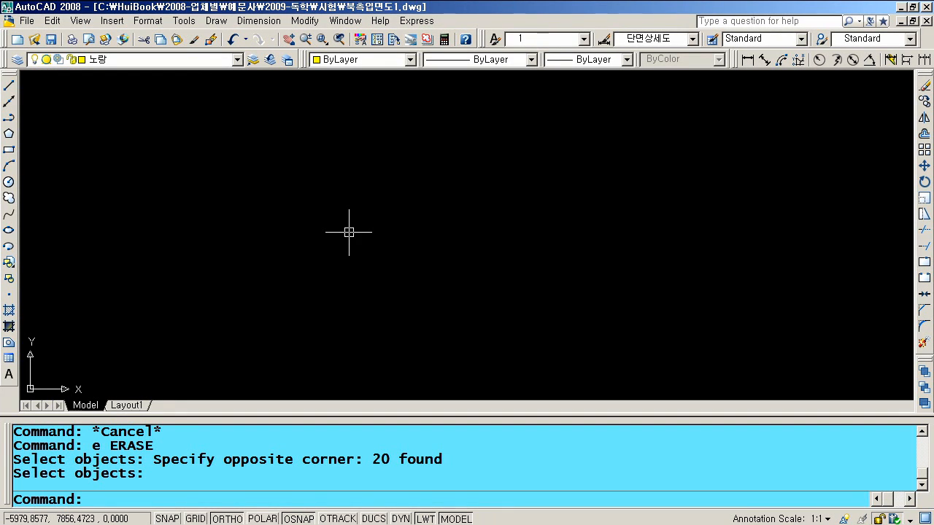
pyautogui.write('l')
pyautogui.press('Return')
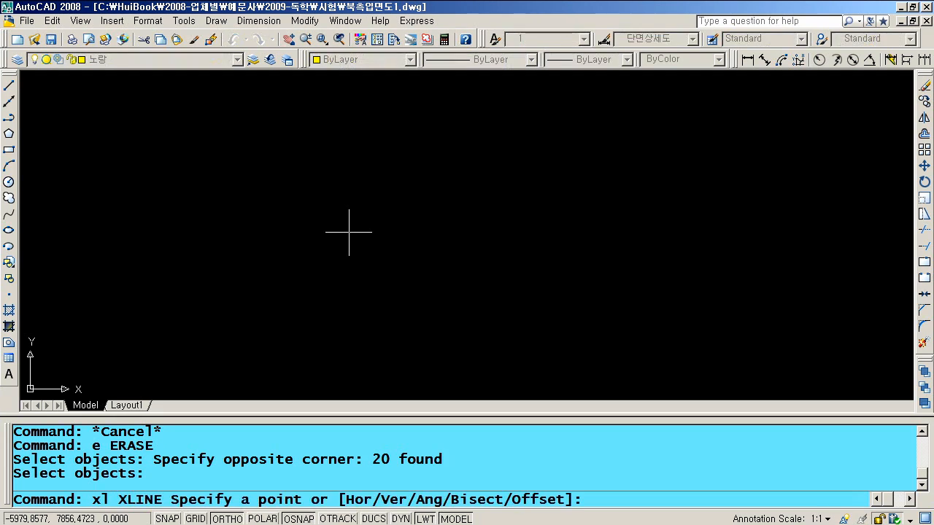
pyautogui.click(211, 353)
pyautogui.click(442, 332)
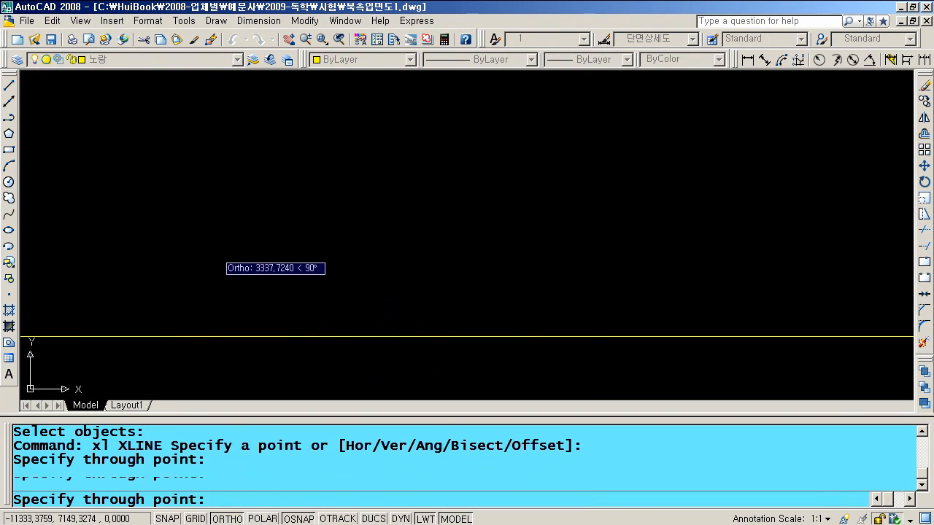
pyautogui.click(219, 252)
pyautogui.press('Return')
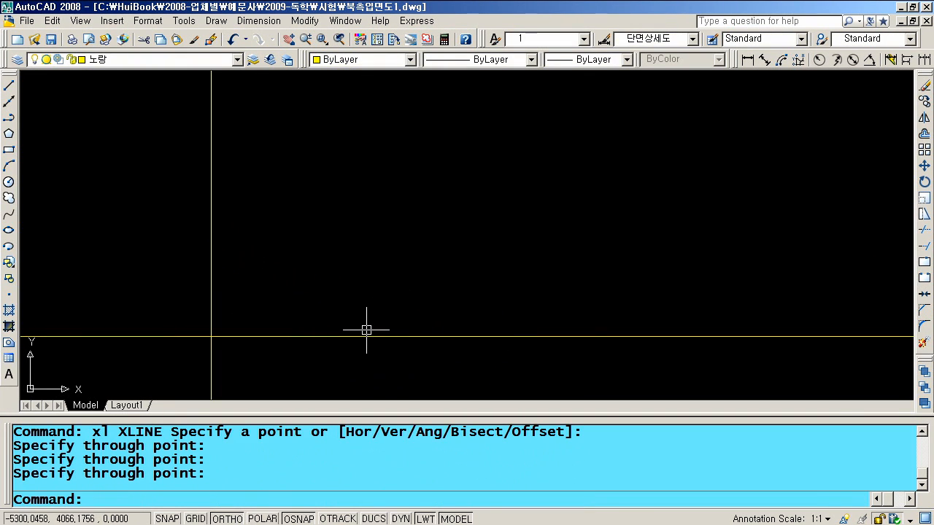
# Offset the vertical construction line 1500 to its right.
pyautogui.write('o')
pyautogui.press('Return')
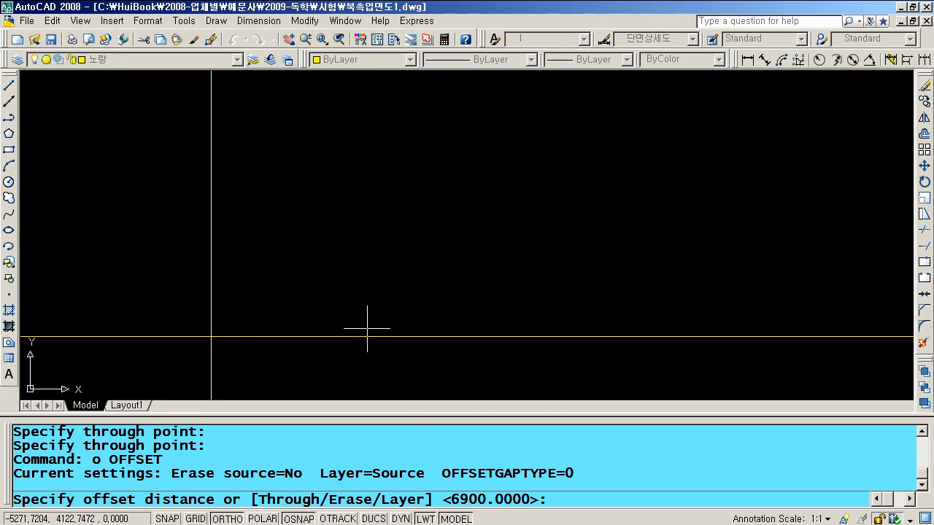
pyautogui.write('1500')
pyautogui.press('Return')
pyautogui.click(211, 308)
pyautogui.click(252, 305)
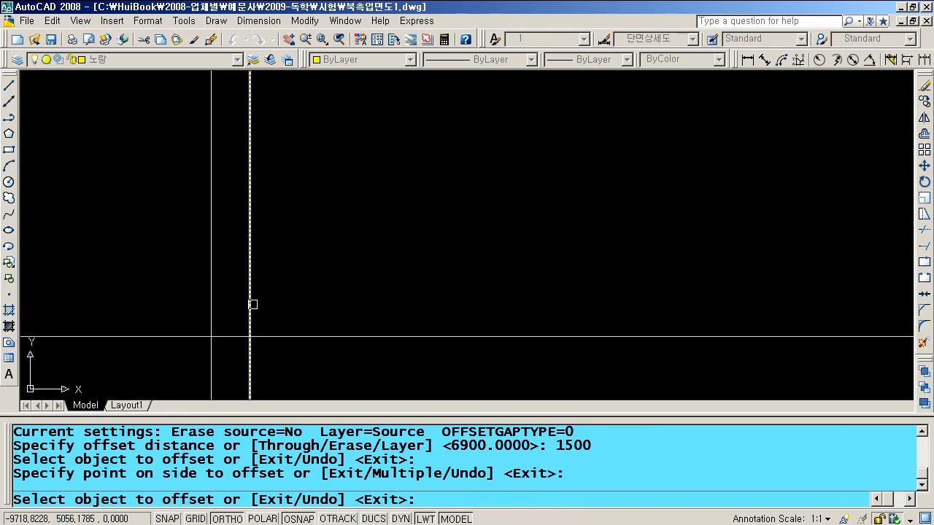
pyautogui.press('Return')
# Offset the second vertical line 2700 to its right to place the third one.
pyautogui.press('Return')
pyautogui.write('2700')
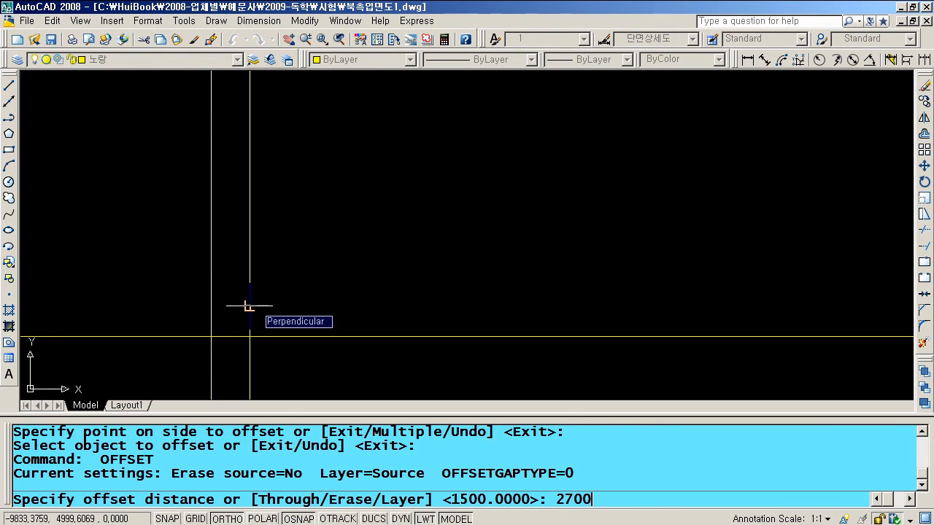
pyautogui.press('Return')
pyautogui.click(249, 295)
pyautogui.click(302, 286)
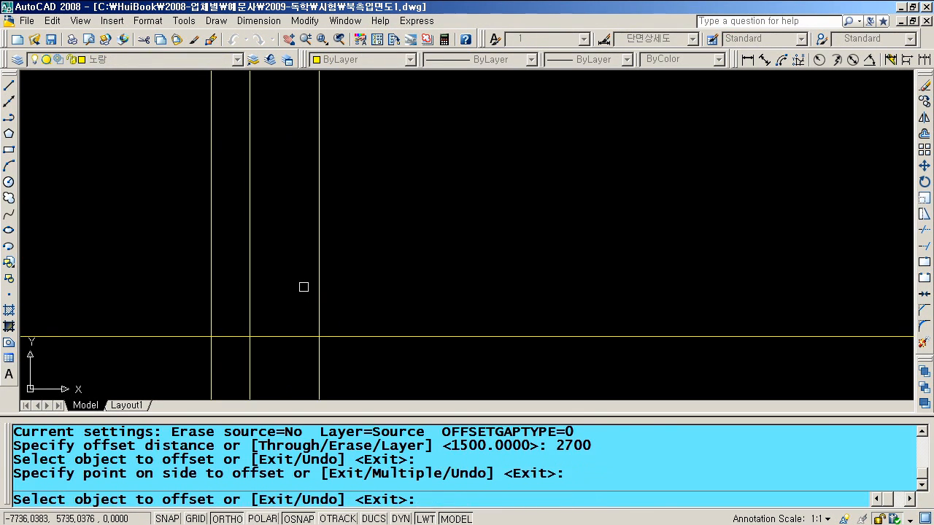
pyautogui.press('Return')
# Offset the third vertical line 4500 to its right to place the fourth one.
pyautogui.press('Return')
pyautogui.write('4500')
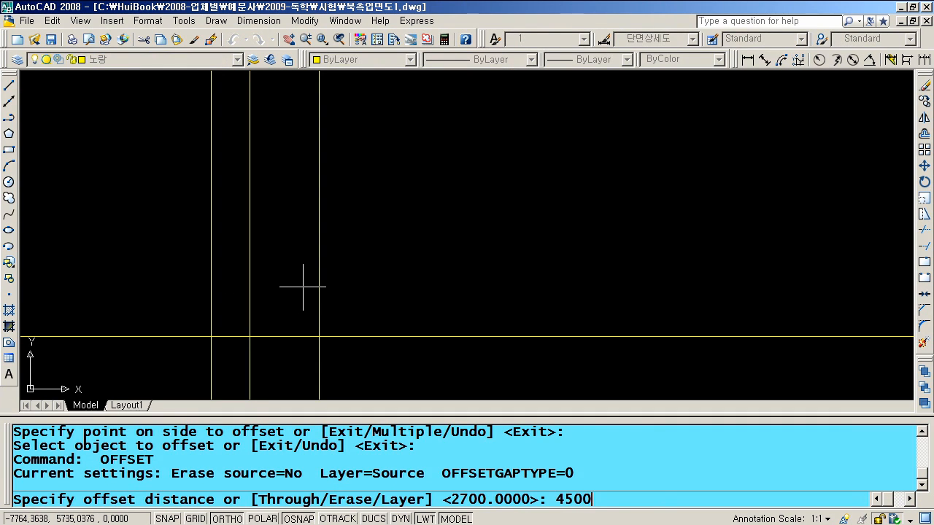
pyautogui.press('Return')
pyautogui.click(316, 277)
pyautogui.click(358, 274)
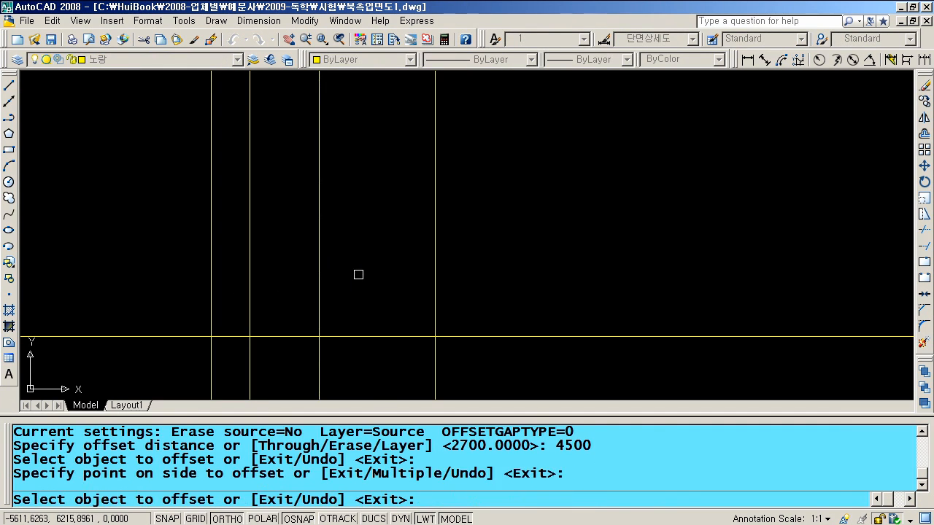
pyautogui.press('Return')
# Offset the fourth vertical line 4800 to its right to place the fifth one.
pyautogui.press('Return')
pyautogui.write('4800')
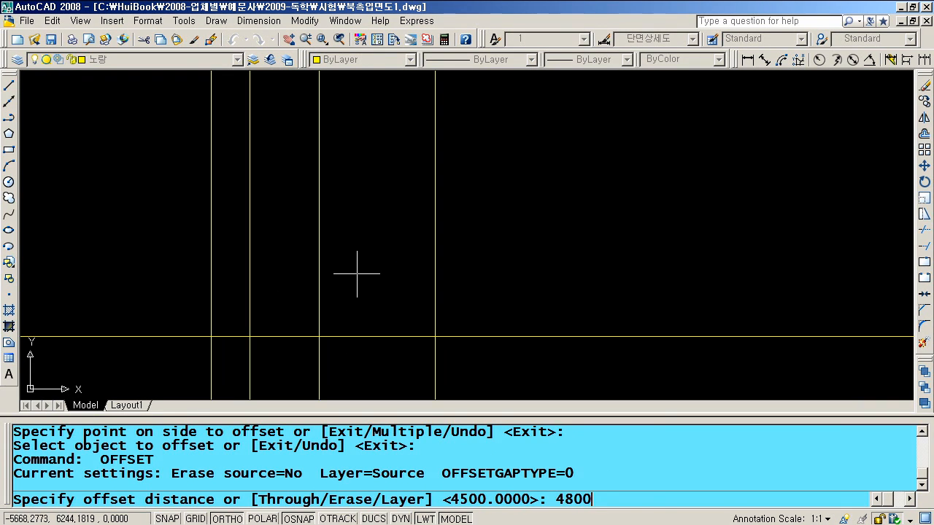
pyautogui.press('Return')
pyautogui.click(436, 277)
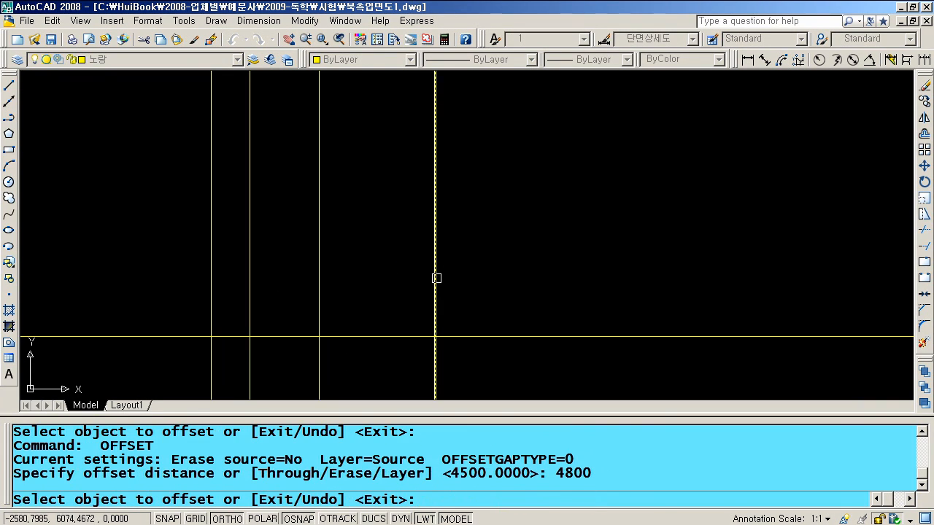
pyautogui.click(462, 273)
pyautogui.press('Return')
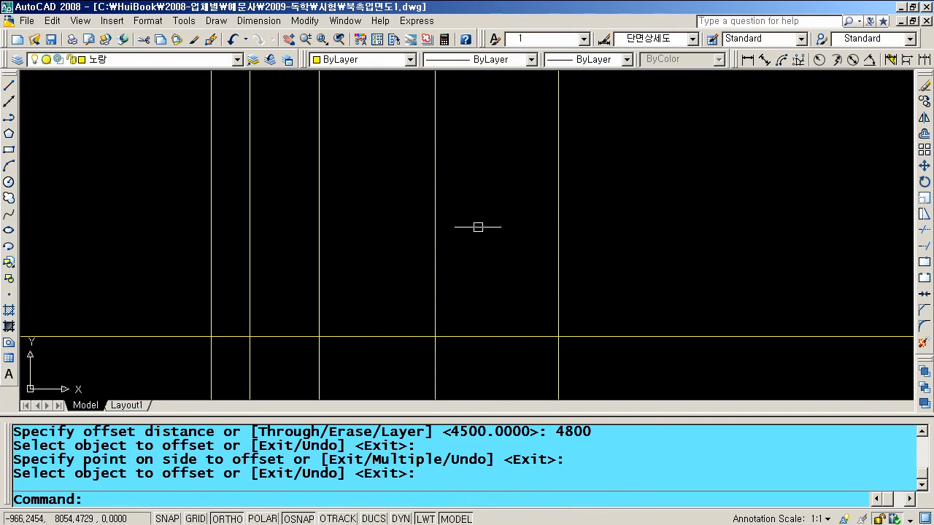
# Trim off the parts of all five vertical lines below the horizontal ground line.
pyautogui.write('tr')
pyautogui.press('Return')
pyautogui.click(489, 337)
pyautogui.click(488, 339)
pyautogui.press('Return')
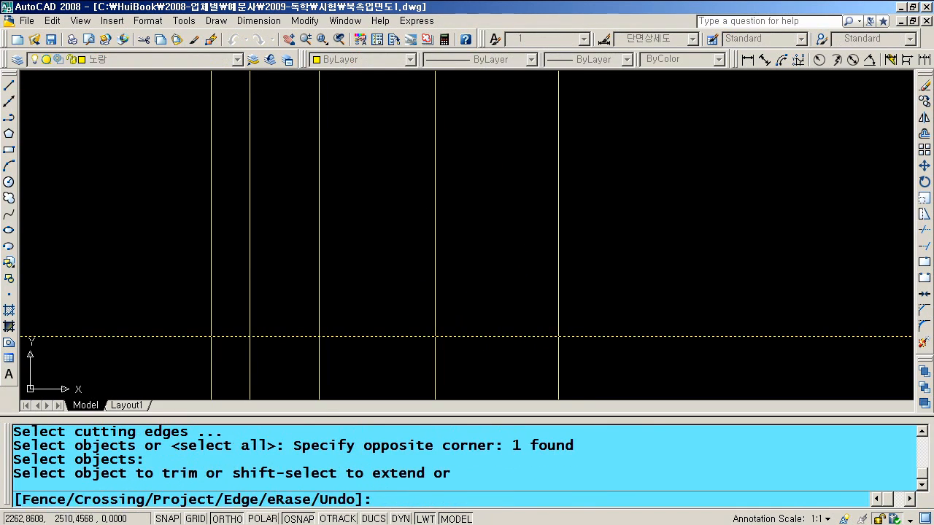
pyautogui.click(588, 368)
pyautogui.click(203, 373)
pyautogui.press('Return')
# Put the five vertical lines on layer 빨강 and clear the selection.
pyautogui.click(610, 241)
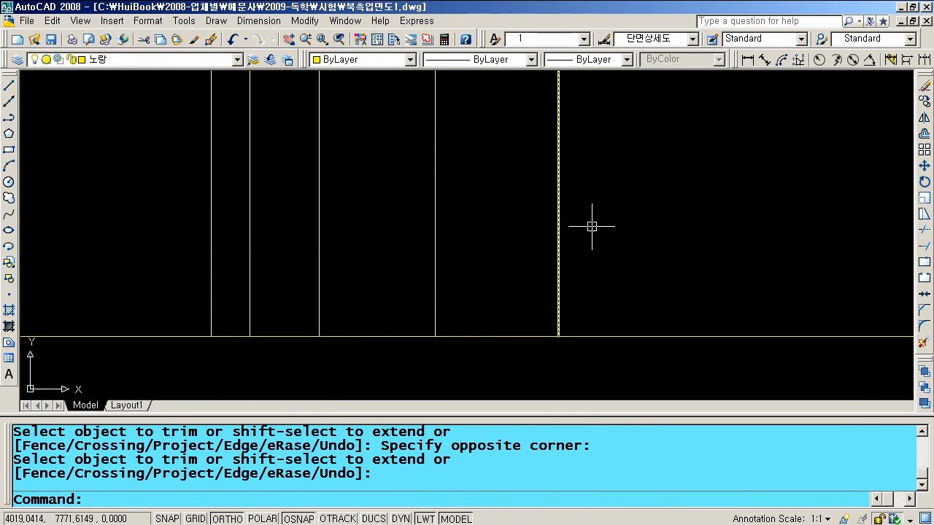
pyautogui.click(191, 194)
pyautogui.click(167, 60)
pyautogui.click(128, 121)
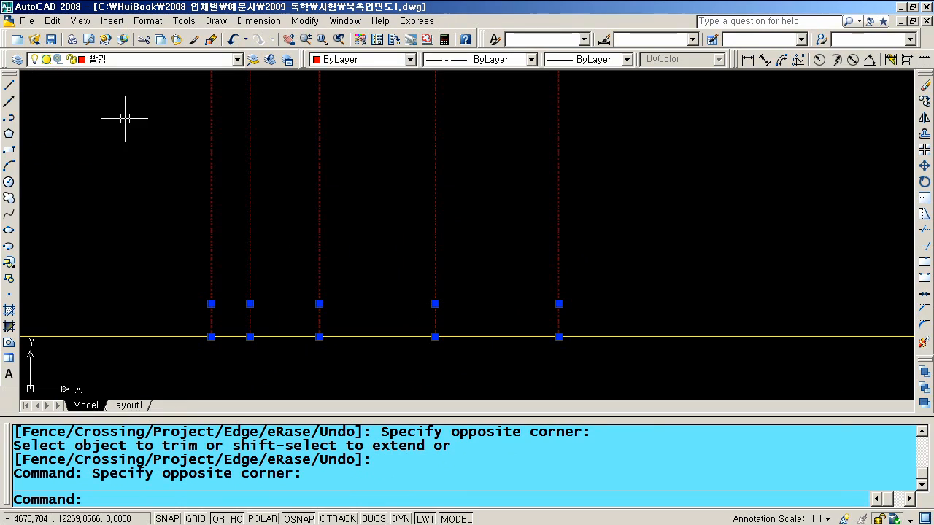
pyautogui.press('Escape')
pyautogui.press('Escape')
pyautogui.press('Escape')
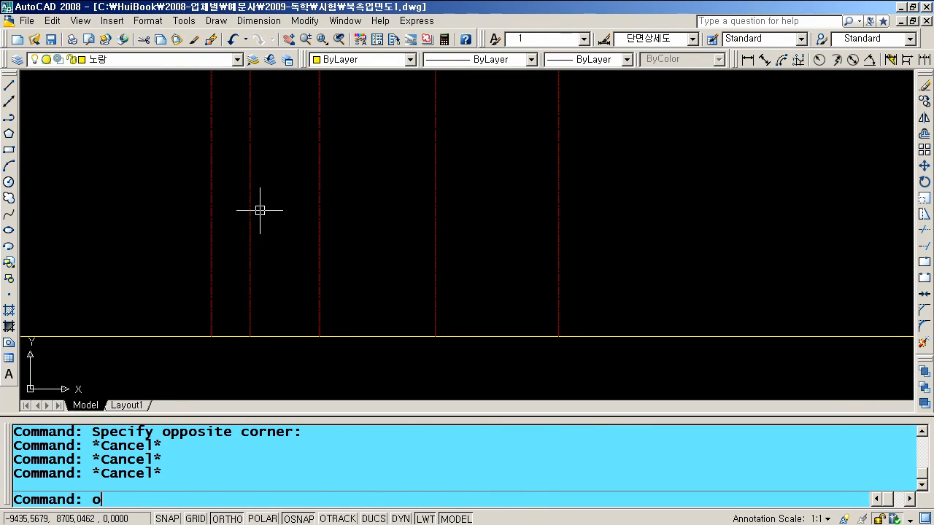
# Offset the leftmost and rightmost vertical centre lines 177 outward.
pyautogui.press('Return')
pyautogui.write('177')
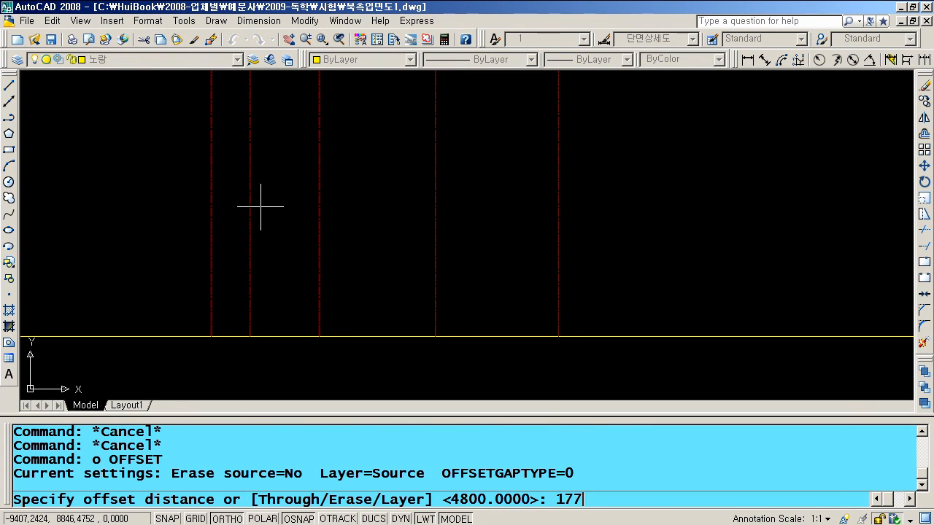
pyautogui.press('Return')
pyautogui.click(212, 223)
pyautogui.click(201, 225)
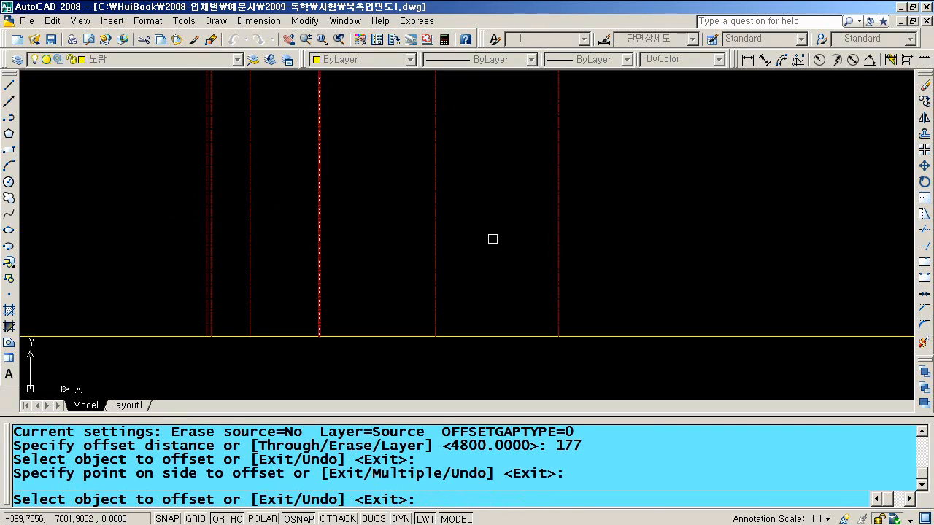
pyautogui.click(555, 255)
pyautogui.click(599, 244)
pyautogui.press('Return')
# Put the two outermost vertical wall lines on layer 노랑 and clear the selection.
pyautogui.click(563, 263)
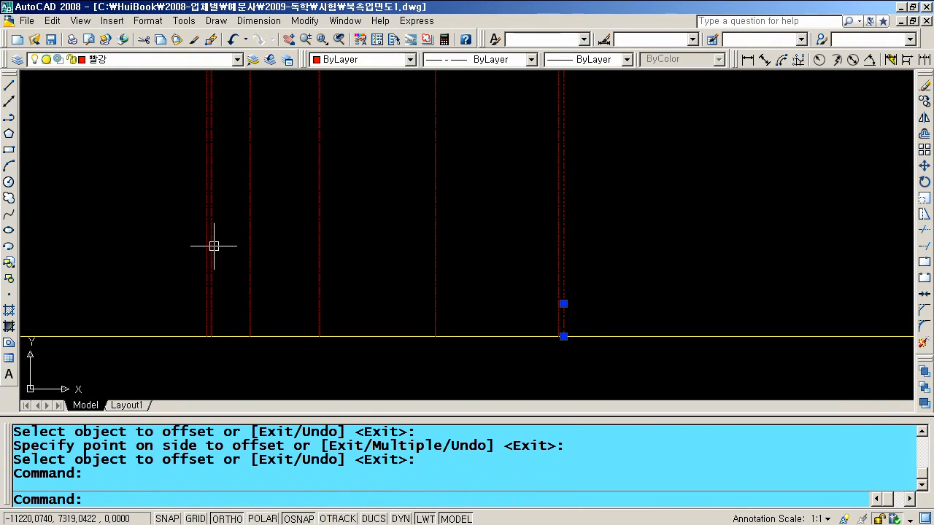
pyautogui.click(207, 245)
pyautogui.click(150, 63)
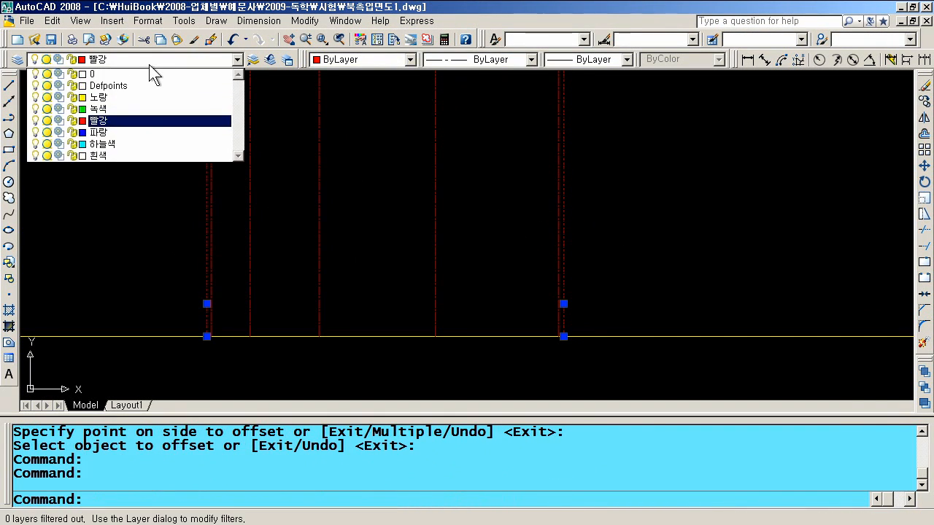
pyautogui.click(116, 98)
pyautogui.press('Escape')
pyautogui.press('Escape')
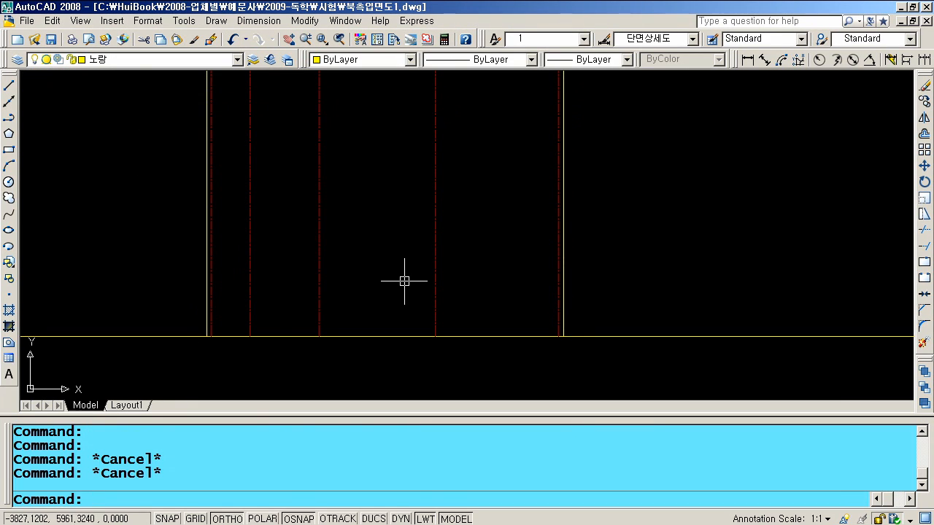
# Offset the horizontal ground line 700 upward.
pyautogui.write('o')
pyautogui.press('Return')
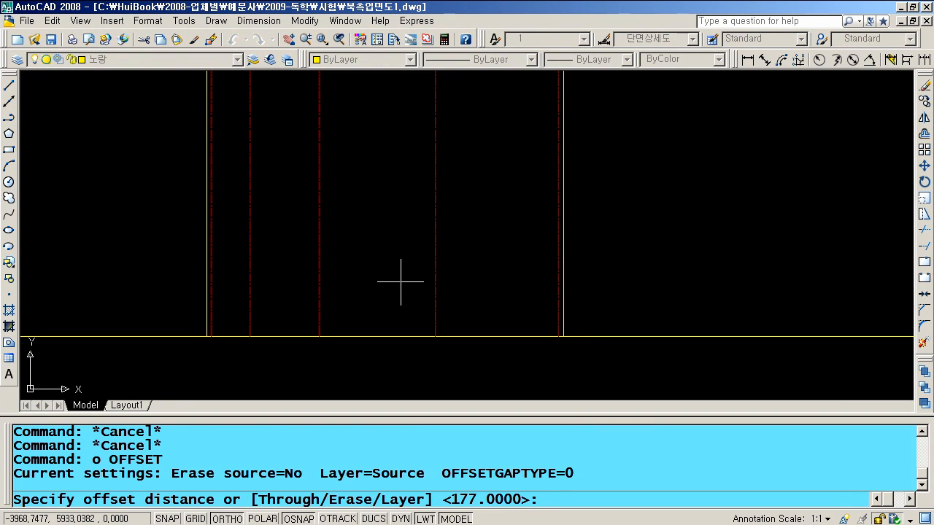
pyautogui.write('700')
pyautogui.click(401, 335)
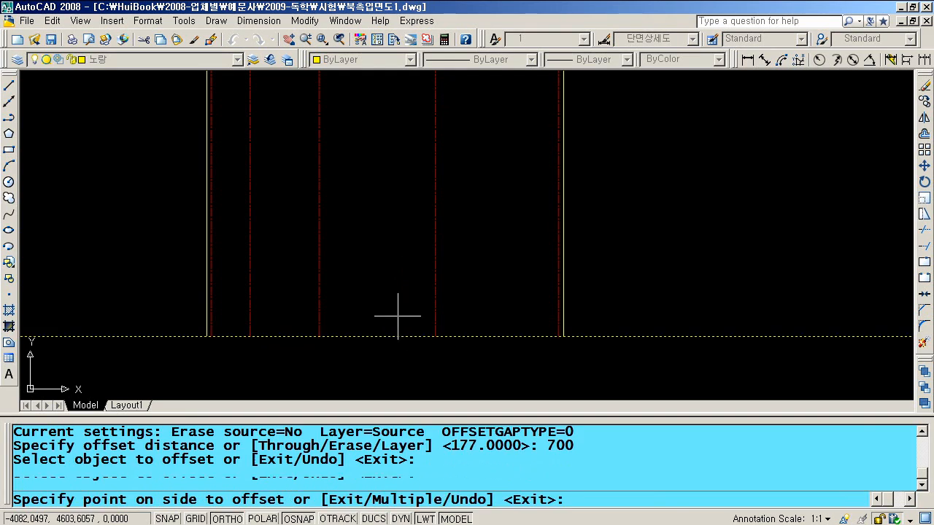
pyautogui.click(397, 310)
pyautogui.press('Return')
# Offset the horizontal line just above the ground line 2400 upward.
pyautogui.press('Return')
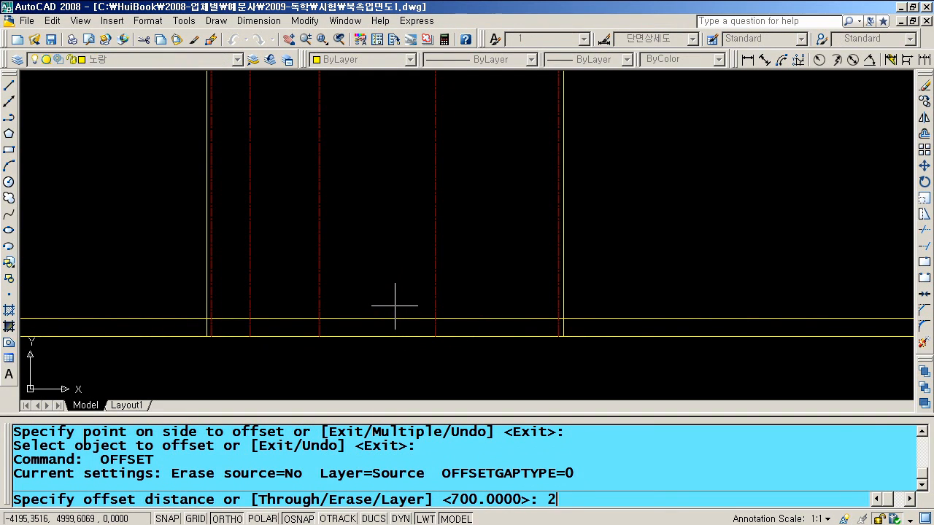
pyautogui.write('2400')
pyautogui.press('Return')
pyautogui.click(394, 318)
pyautogui.click(391, 285)
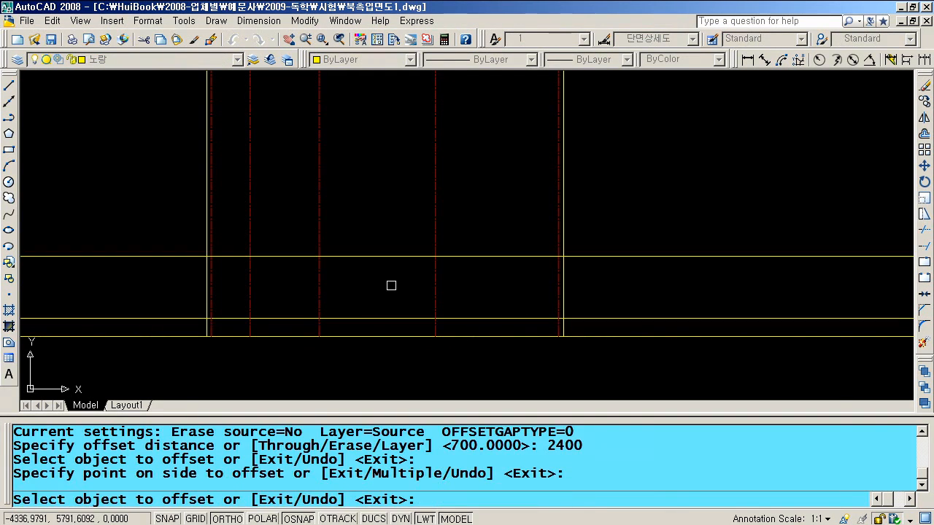
pyautogui.press('Return')
# Offset the topmost horizontal line 500 upward.
pyautogui.press('Return')
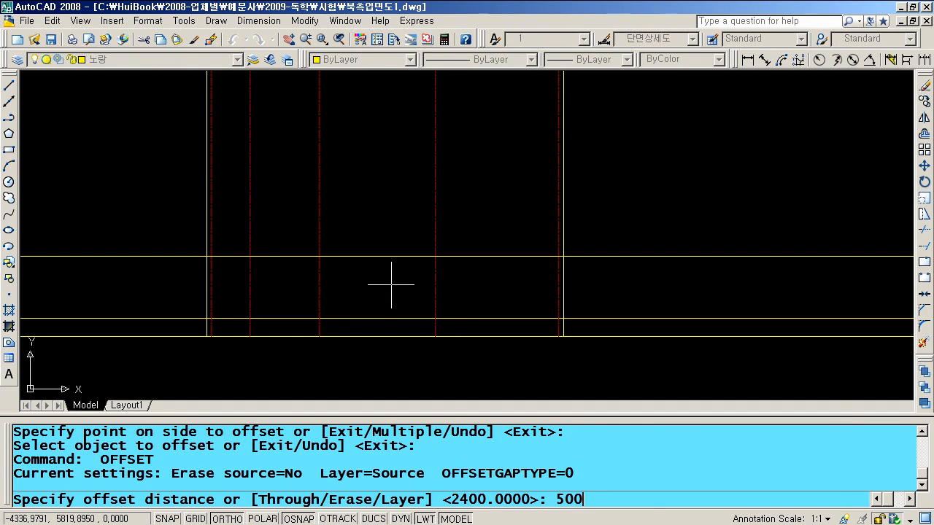
pyautogui.write('500')
pyautogui.press('Return')
pyautogui.click(379, 256)
pyautogui.click(380, 232)
pyautogui.press('Return')
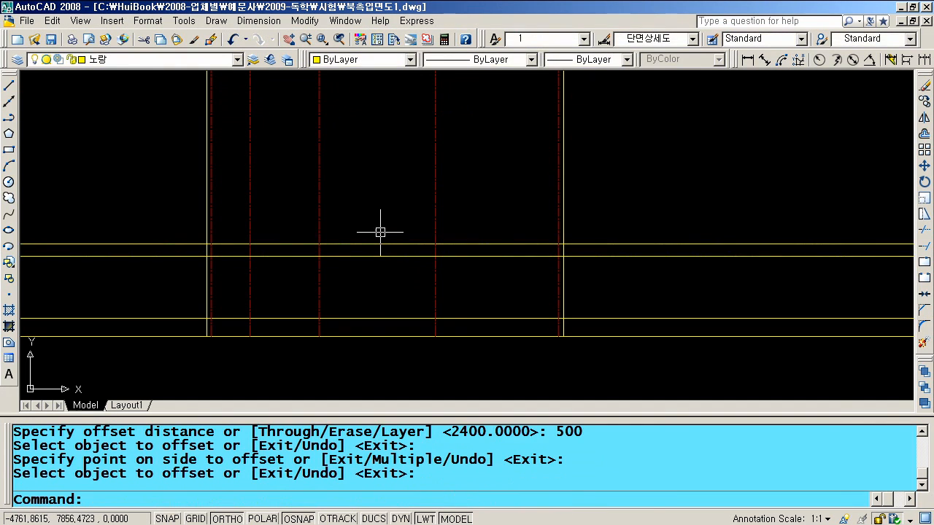
# Trim the two horizontal lines directly above the ground line where they extend beyond the two outer wall lines.
pyautogui.write('tr')
pyautogui.press('Return')
pyautogui.click(207, 272)
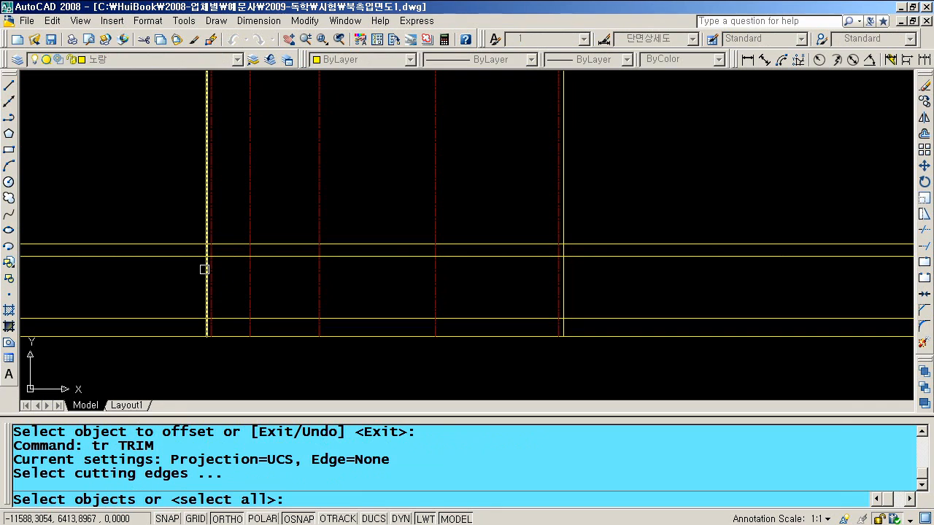
pyautogui.click(563, 272)
pyautogui.press('Return')
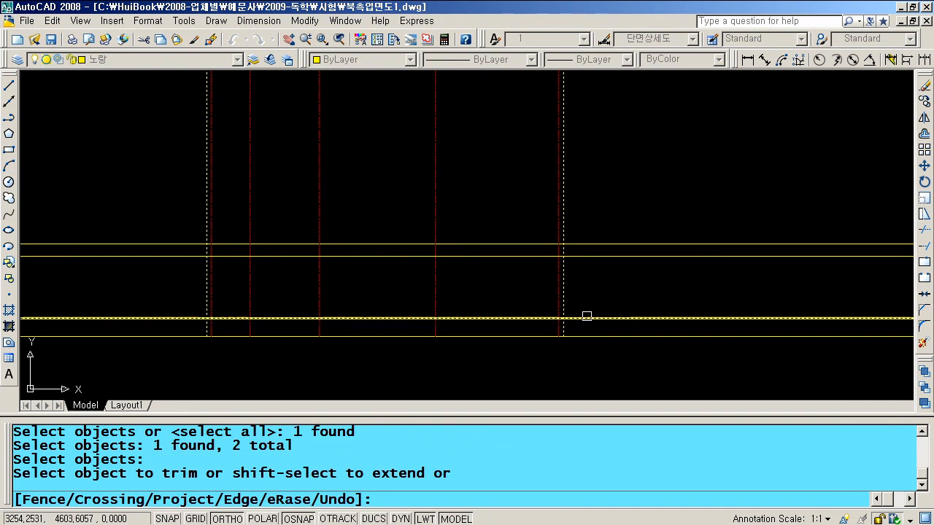
pyautogui.click(587, 316)
pyautogui.click(584, 257)
pyautogui.click(193, 257)
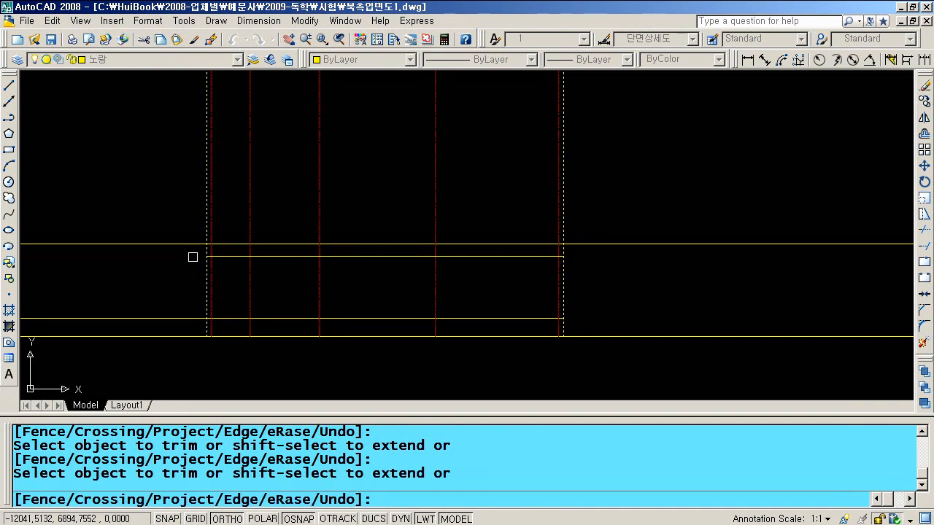
pyautogui.click(190, 316)
pyautogui.press('Return')
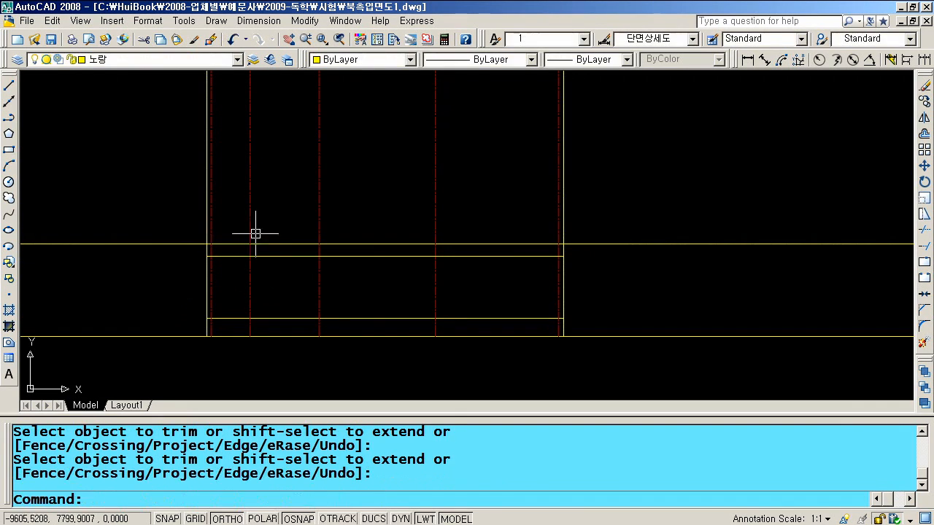
# Offset the leftmost vertical centre line 600 outward to the left.
pyautogui.scroll(5, 203, 236)
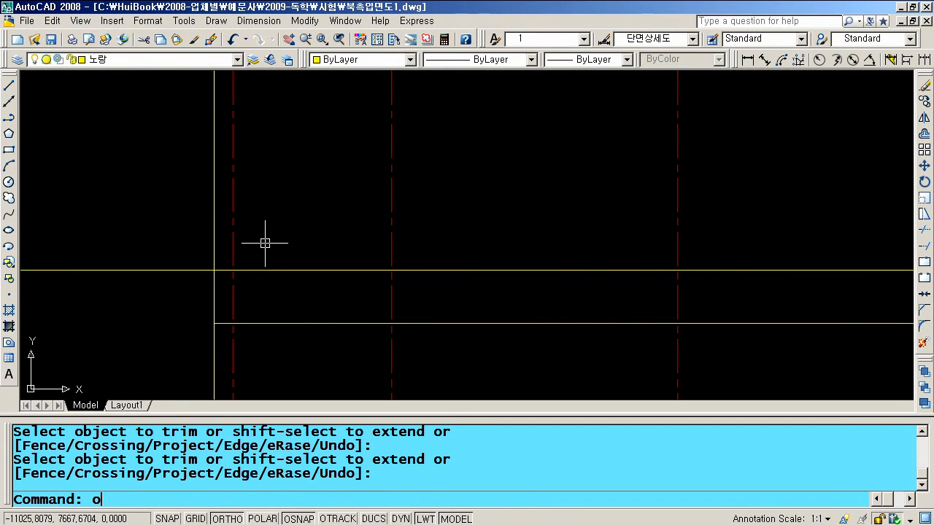
pyautogui.write('o')
pyautogui.press('Return')
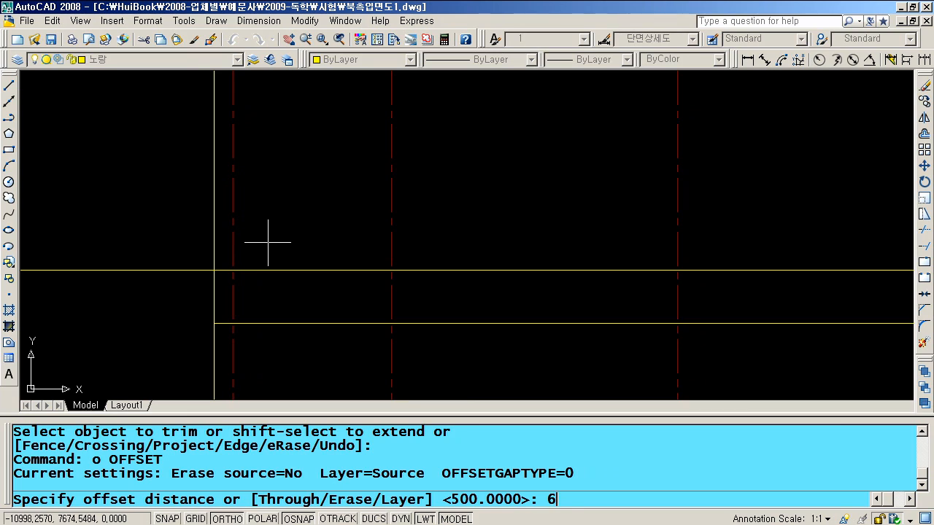
pyautogui.write('600')
pyautogui.press('Return')
pyautogui.click(230, 223)
pyautogui.click(188, 206)
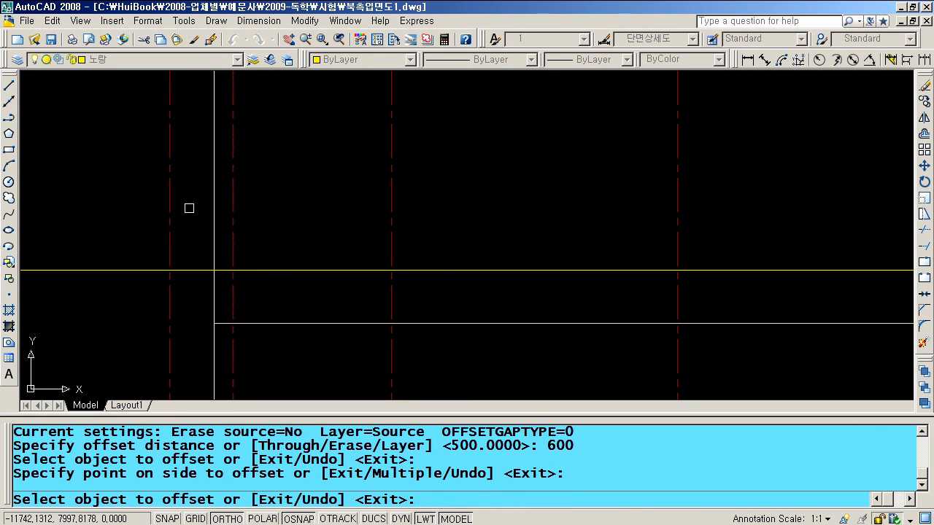
pyautogui.press('Return')
# Put the new leftmost vertical line on layer 노랑 and clear the selection.
pyautogui.click(170, 210)
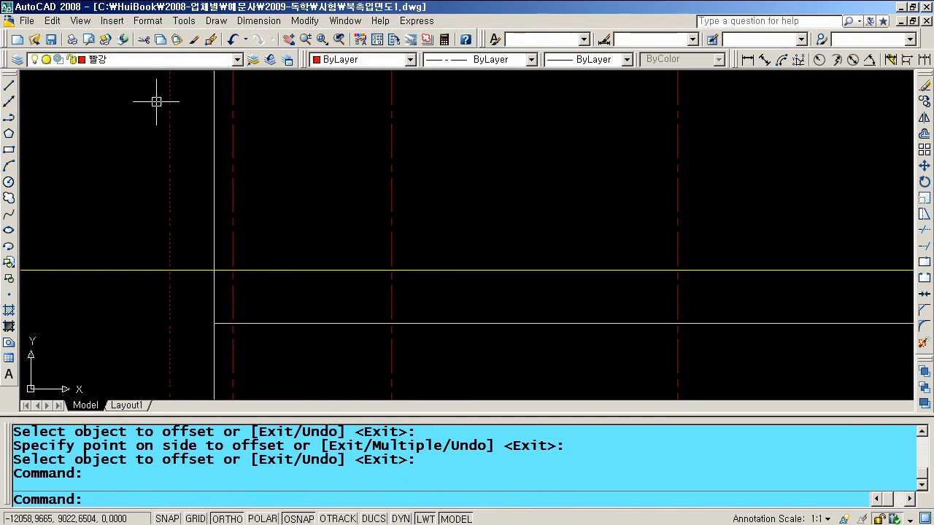
pyautogui.click(145, 56)
pyautogui.click(124, 91)
pyautogui.press('Escape')
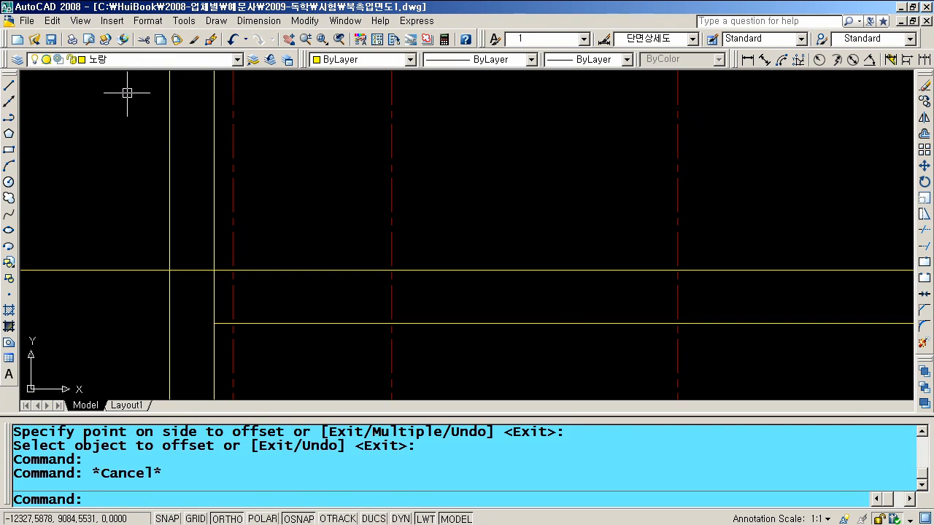
pyautogui.press('Escape')
pyautogui.press('Escape')
# Offset the rightmost vertical centre line 600 outward to the right.
pyautogui.moveTo(556, 275); pyautogui.dragTo(820, 281, button='middle')
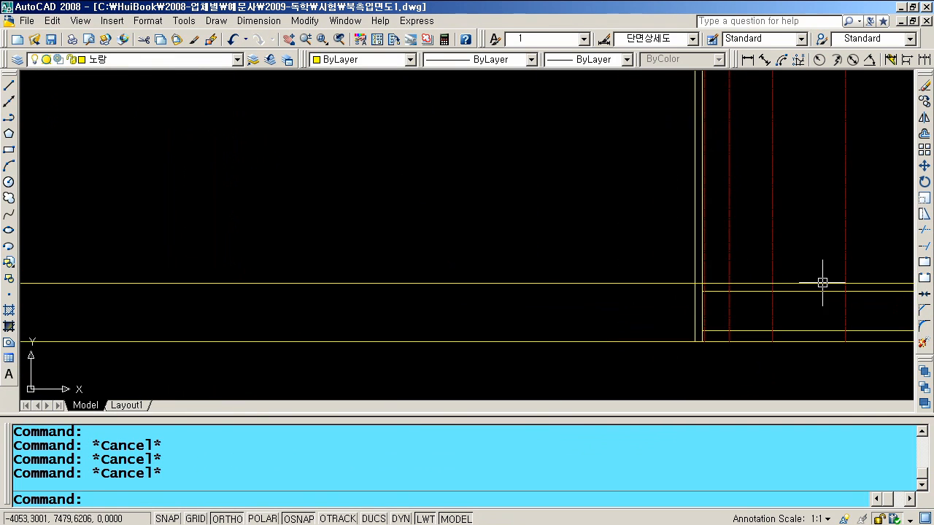
pyautogui.click(289, 39)
pyautogui.moveTo(521, 178)
pyautogui.mouseDown()
pyautogui.moveTo(119, 188)
pyautogui.moveTo(167, 171)
pyautogui.mouseUp()
pyautogui.press('Escape')
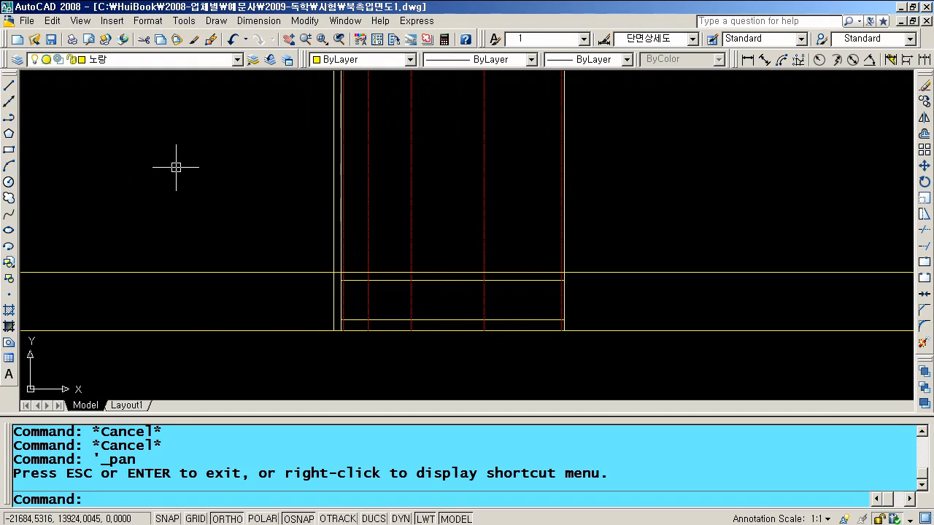
pyautogui.write('o')
pyautogui.press('Return')
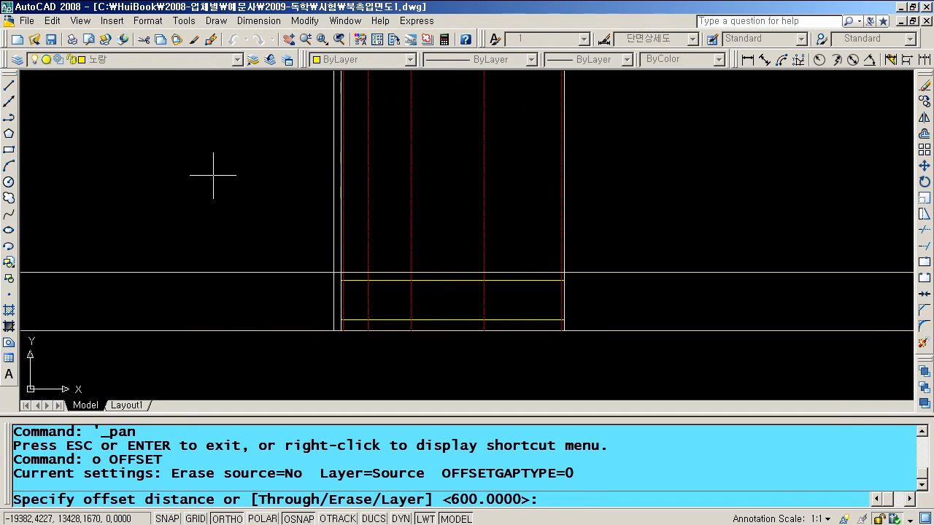
pyautogui.write('600')
pyautogui.press('Return')
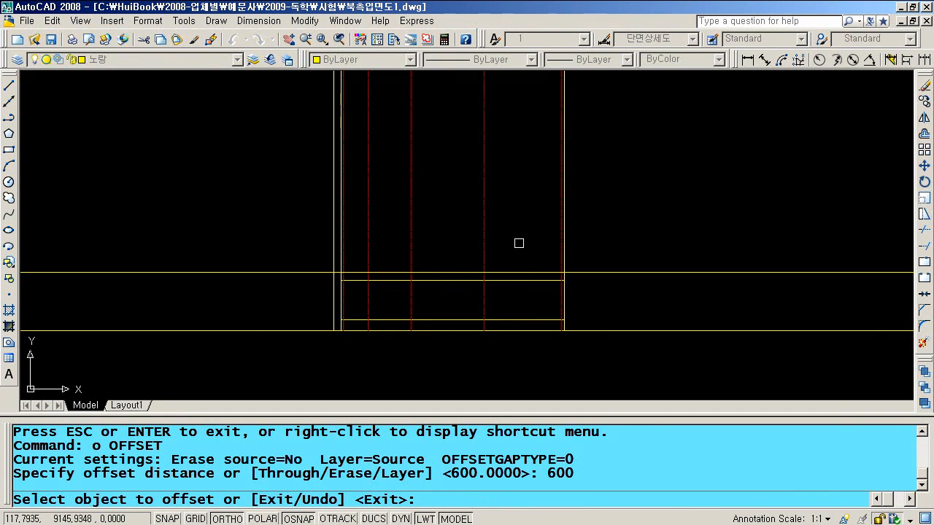
pyautogui.scroll(3, 518, 243)
pyautogui.click(537, 254)
pyautogui.click(588, 236)
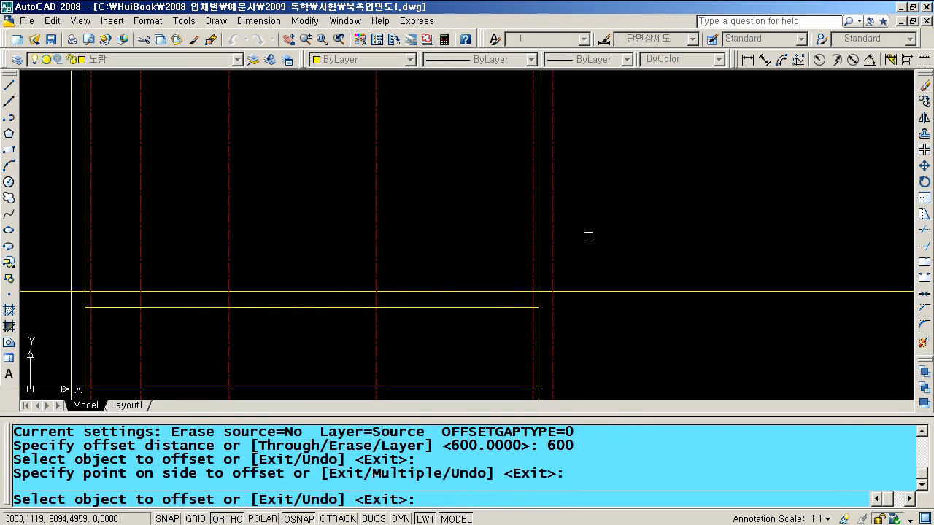
pyautogui.press('Return')
# Put the new rightmost vertical line on layer 노랑 and clear the selection.
pyautogui.click(551, 237)
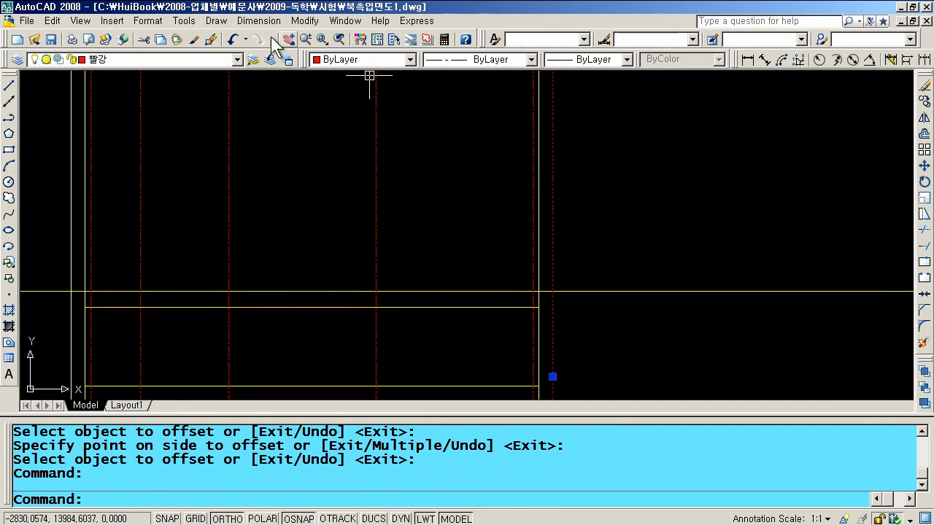
pyautogui.click(142, 64)
pyautogui.click(111, 95)
pyautogui.press('Escape')
pyautogui.press('Escape')
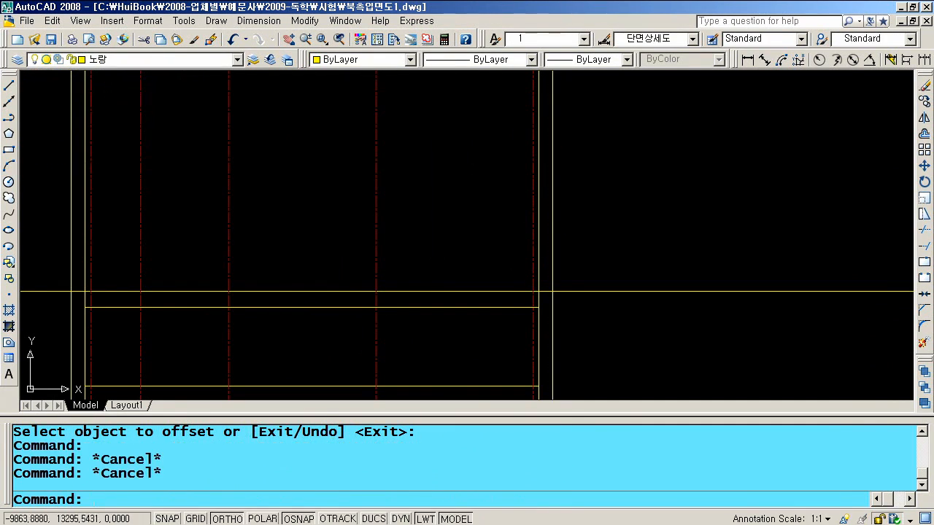
# Draw a rectangle around the elevation as a trimming boundary, from below the ground line to well above the highest horizontal line.
pyautogui.scroll(-2, 168, 109)
pyautogui.press('Escape')
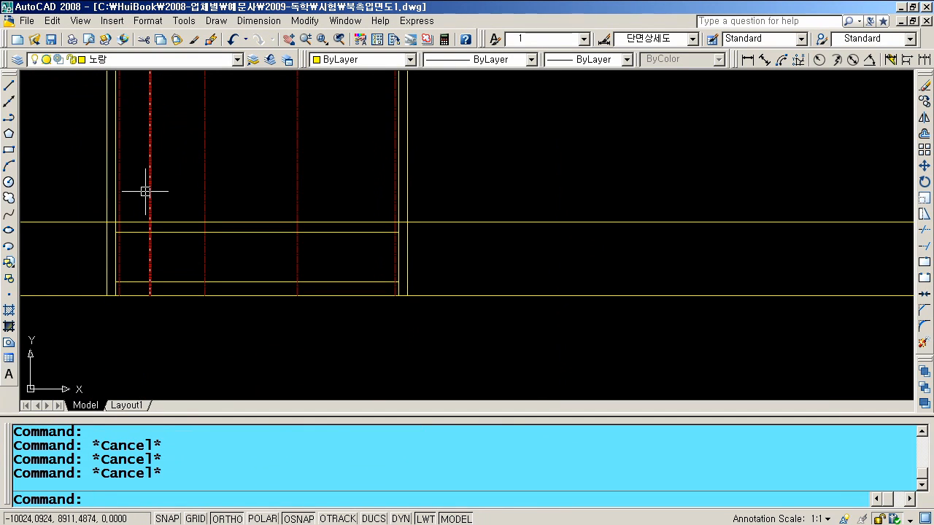
pyautogui.write('rec')
pyautogui.press('Return')
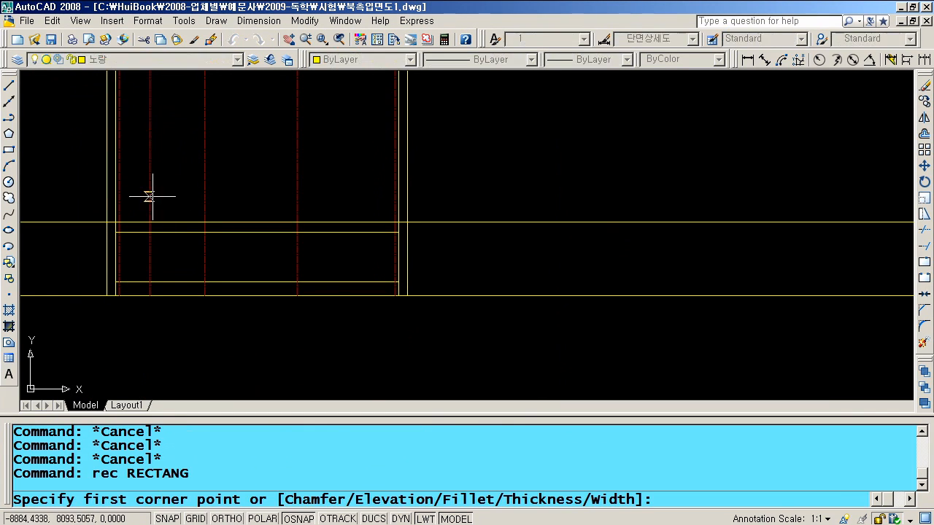
pyautogui.click(481, 317)
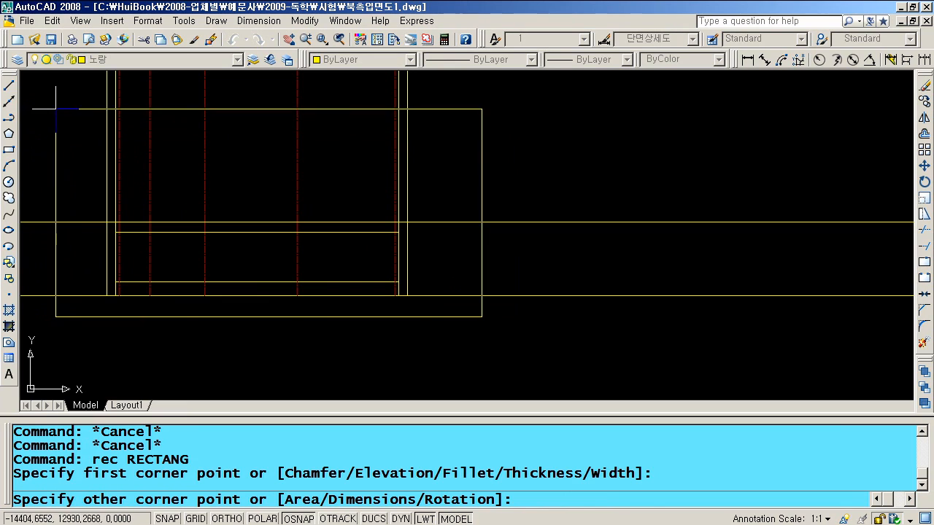
pyautogui.click(58, 108)
# Trim all vertical and horizontal lines that extend beyond the rectangle, using it as the cutting edge.
pyautogui.write('tr')
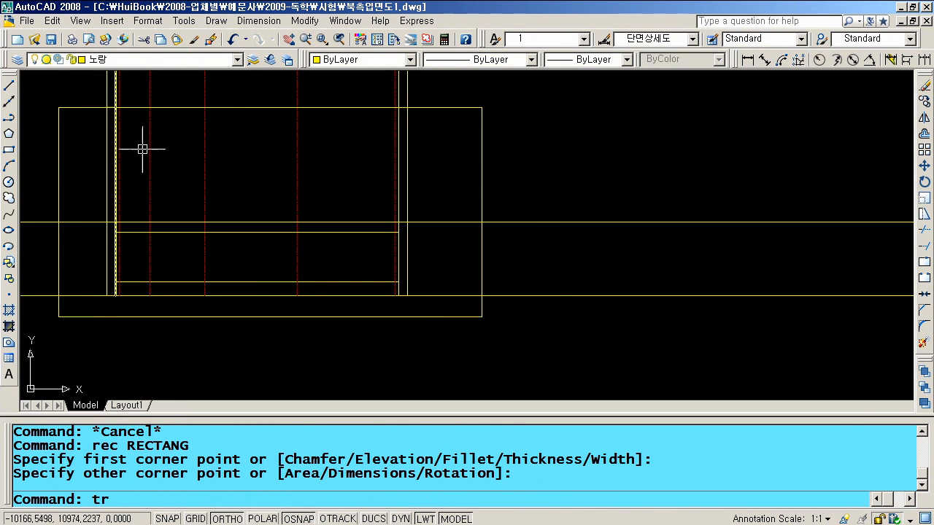
pyautogui.press('Return')
pyautogui.click(475, 319)
pyautogui.click(436, 296)
pyautogui.press('Return')
pyautogui.click(482, 310)
pyautogui.click(472, 126)
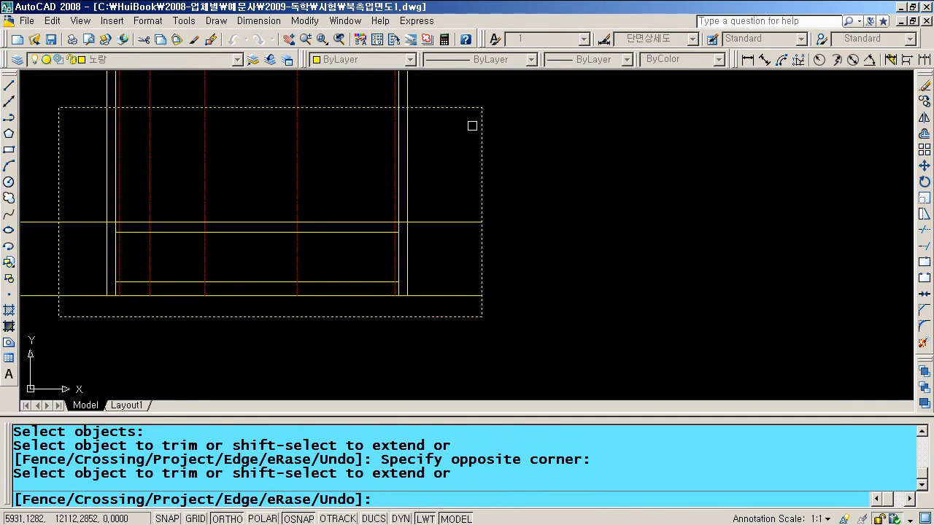
pyautogui.click(423, 92)
pyautogui.click(98, 79)
pyautogui.click(32, 222)
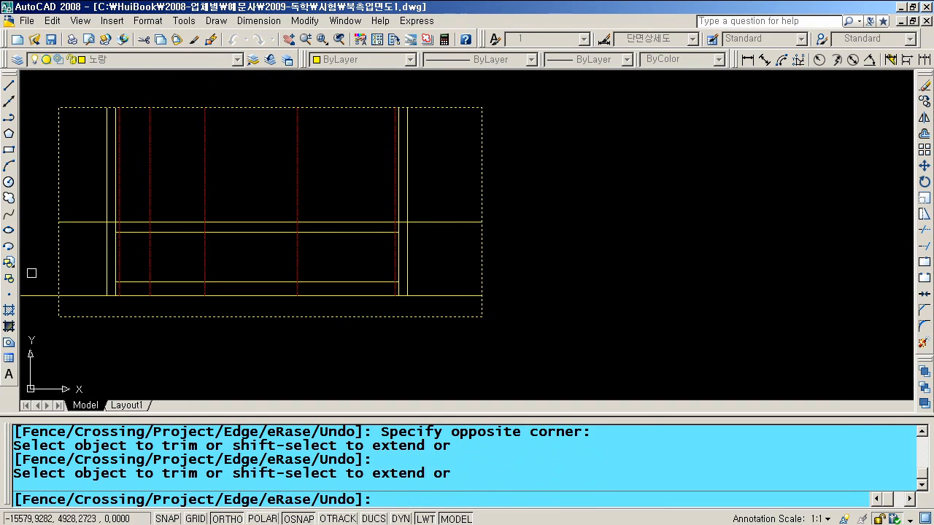
pyautogui.click(34, 301)
pyautogui.click(27, 282)
pyautogui.press('Return')
# Erase the rectangle that served as the trimming boundary.
pyautogui.click(91, 159)
pyautogui.click(38, 102)
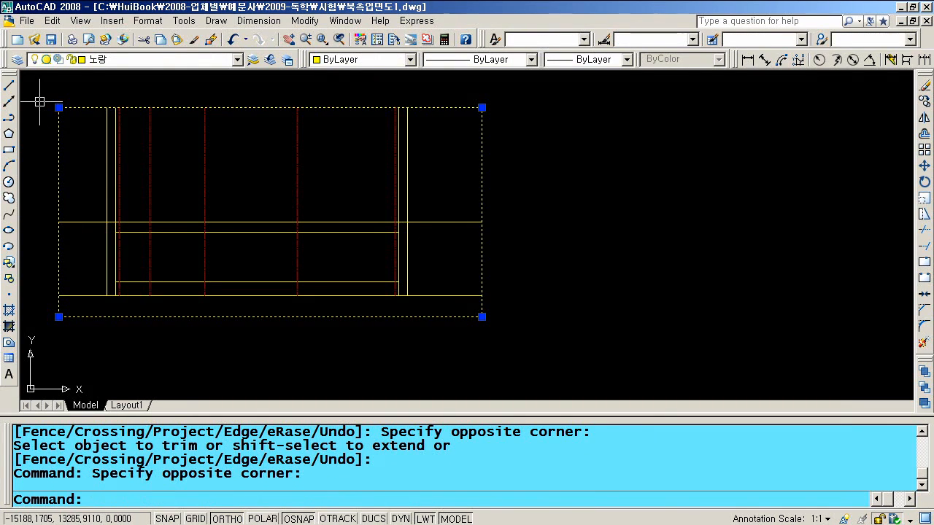
pyautogui.write('e')
pyautogui.press('Return')
# Zoom to the drawing's extents and pan to bring the ground line and the space left of the elevation into view.
pyautogui.write('z')
pyautogui.press('Return')
pyautogui.write('e')
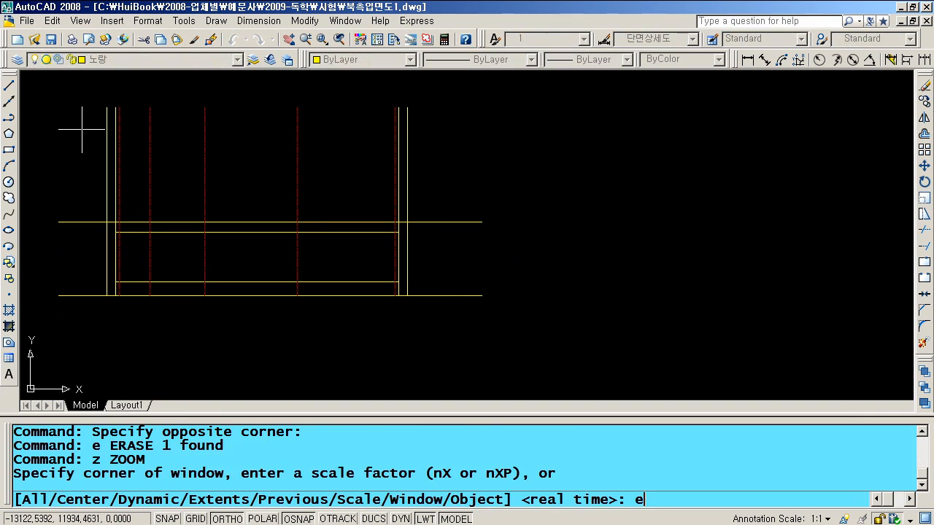
pyautogui.press('Return')
pyautogui.press('Return')
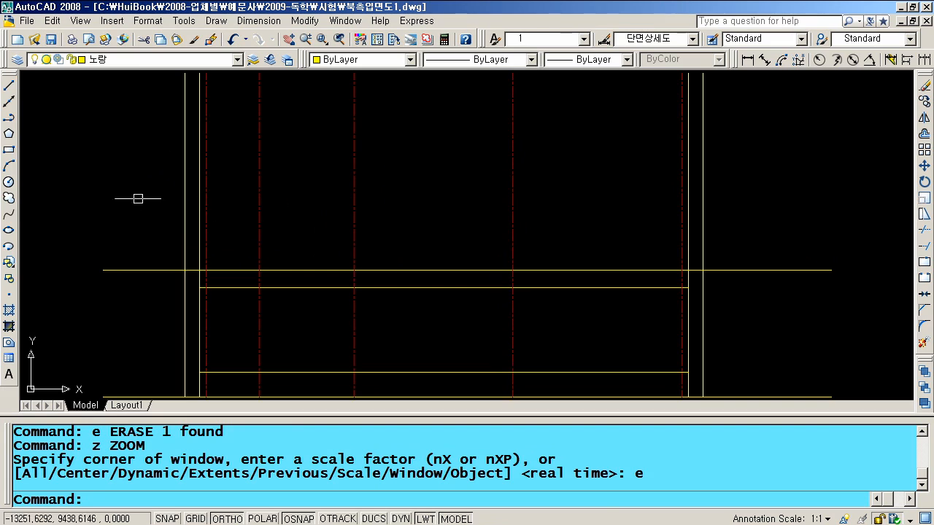
pyautogui.click(289, 39)
pyautogui.moveTo(240, 173); pyautogui.dragTo(421, 146)
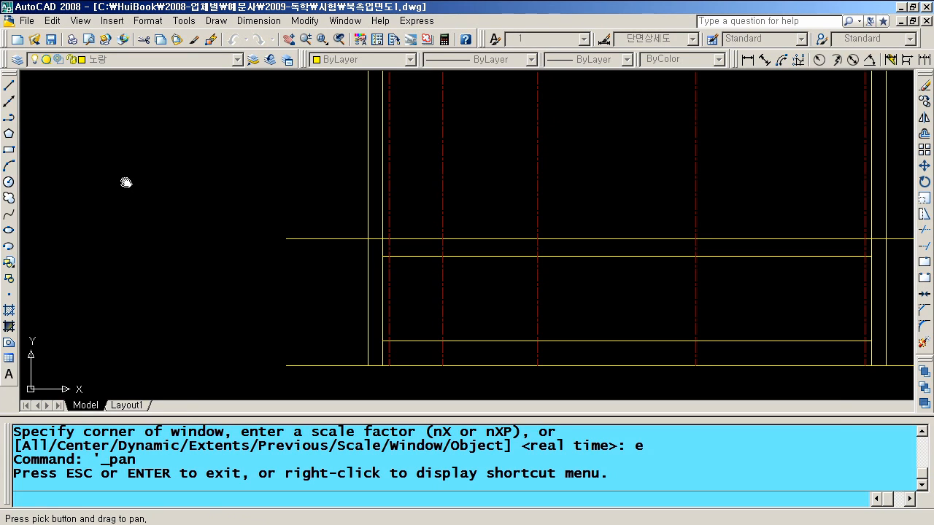
# Copy the elevation's left vertical lines and all horizontal lines into the empty space left of the drawing.
pyautogui.press('Escape')
pyautogui.write('cc')
pyautogui.press('Return')
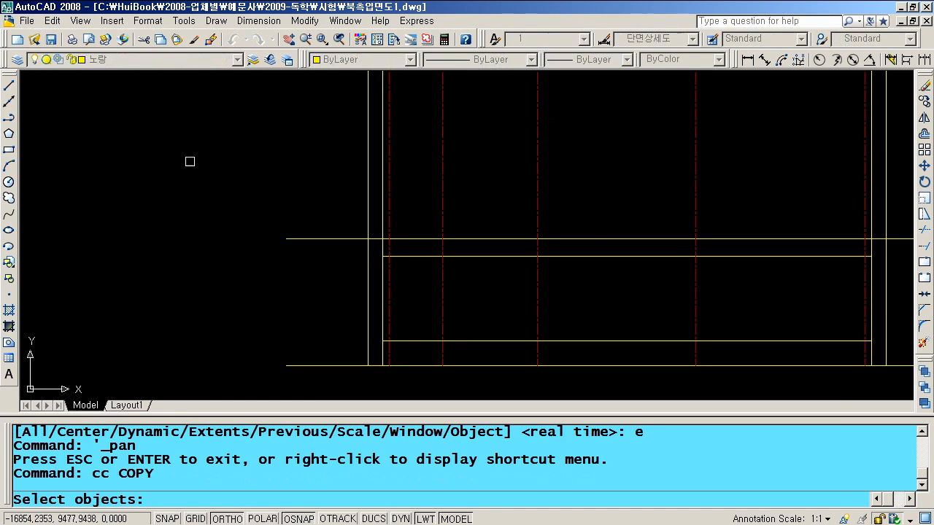
pyautogui.click(419, 388)
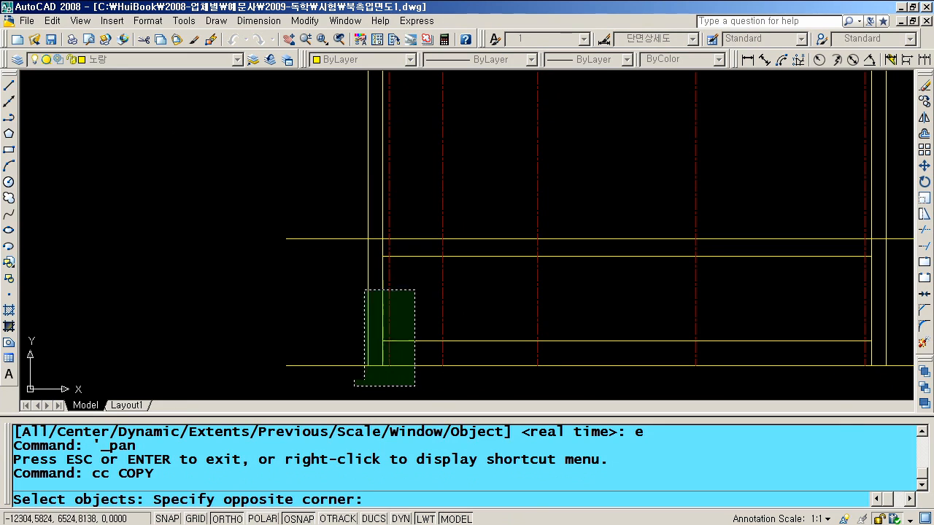
pyautogui.click(321, 191)
pyautogui.press('Return')
pyautogui.scroll(-6, 398, 281)
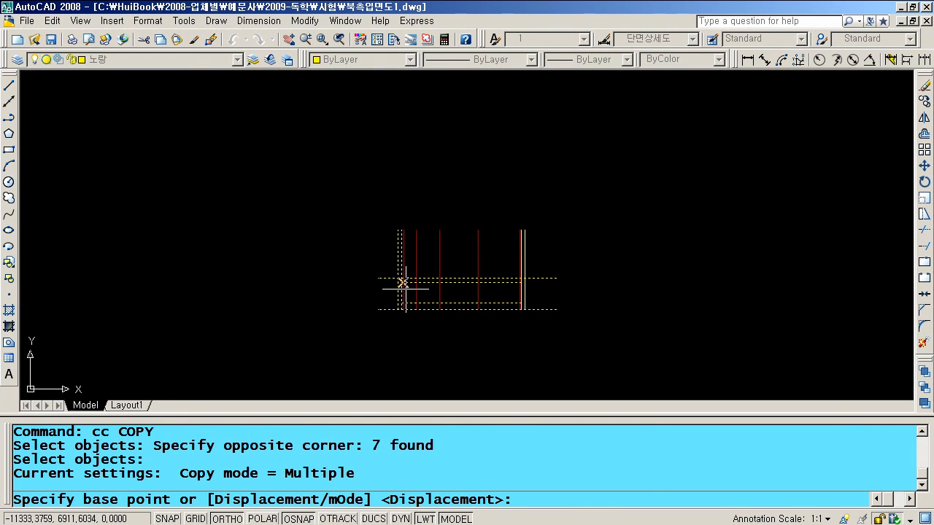
pyautogui.click(401, 283)
pyautogui.click(235, 288)
pyautogui.press('Return')
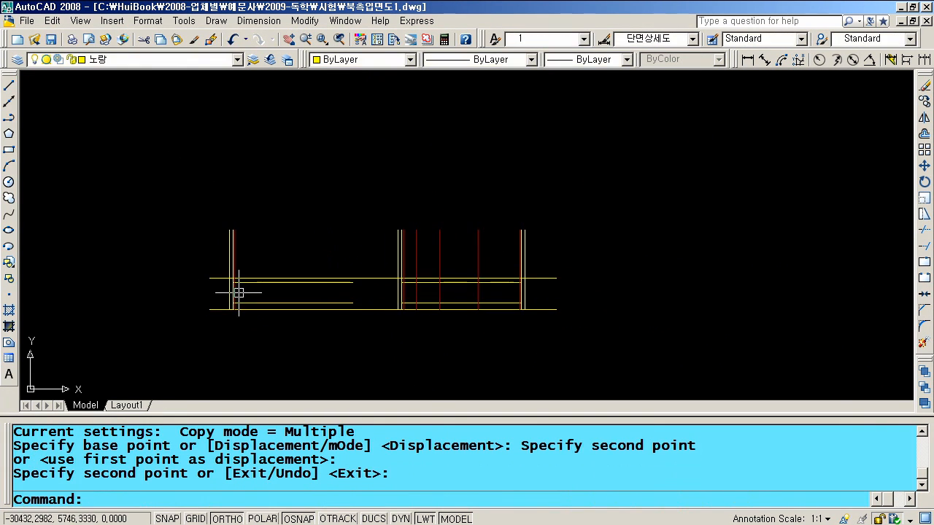
# Offset the copied red centre line 6900 to the right.
pyautogui.scroll(5, 238, 292)
pyautogui.write('o')
pyautogui.press('Return')
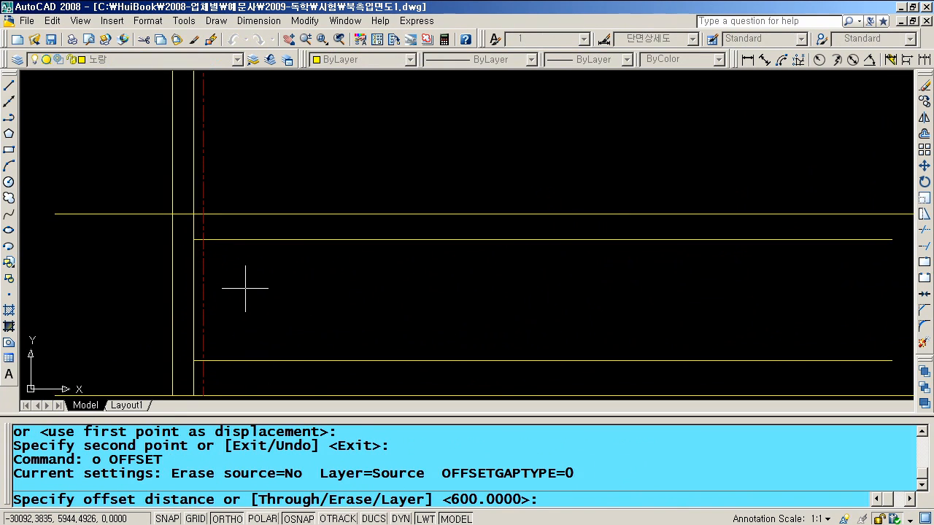
pyautogui.press('Return')
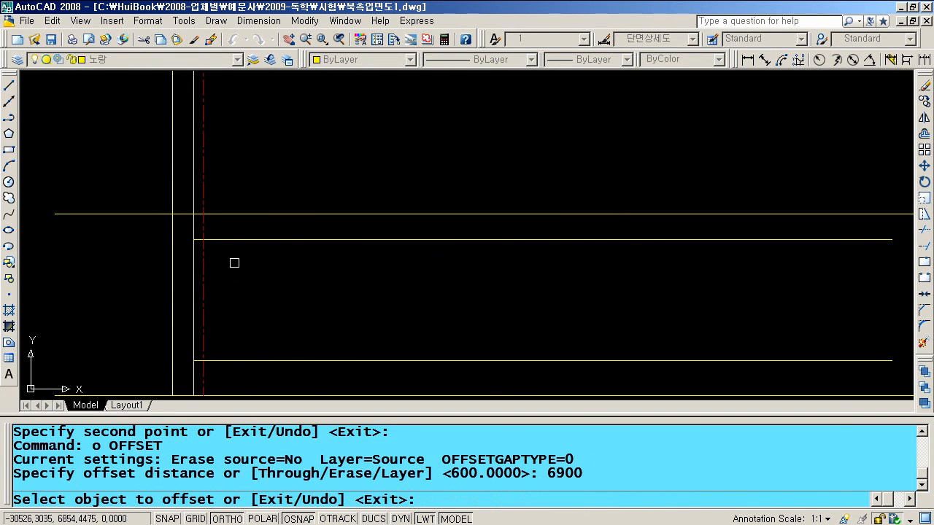
pyautogui.click(204, 182)
pyautogui.click(510, 219)
pyautogui.press('Return')
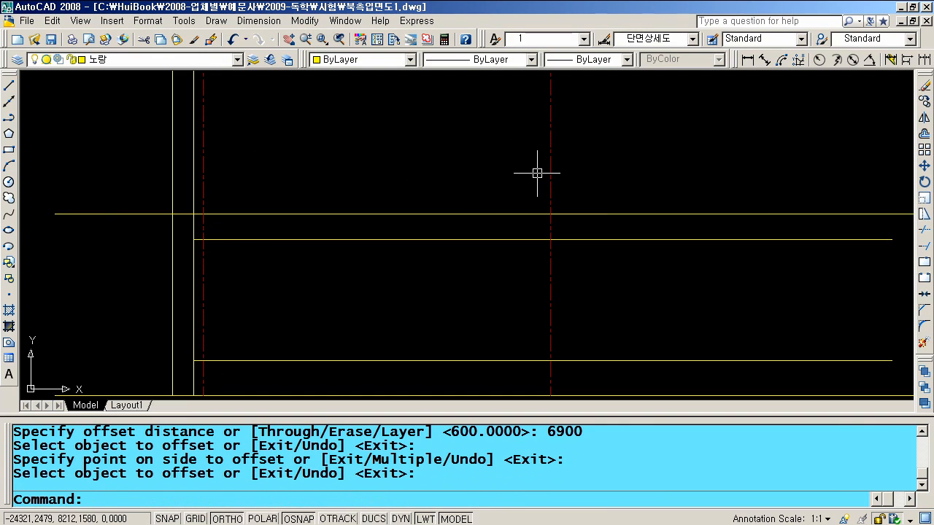
# Trim the horizontal lines on the right side of the 6900 centre line, using that line as the cutting edge.
pyautogui.write('tr')
pyautogui.press('Return')
pyautogui.click(575, 172)
pyautogui.click(516, 143)
pyautogui.press('Return')
pyautogui.scroll(-2, 568, 302)
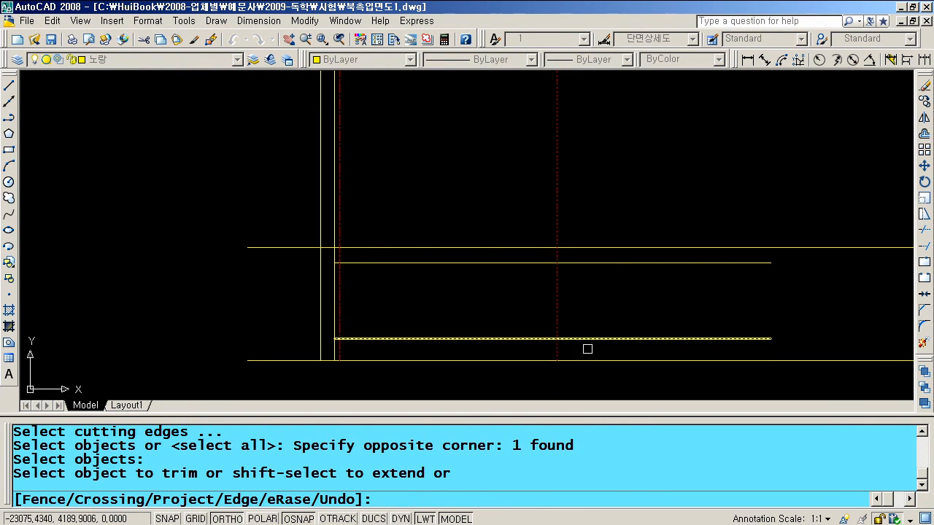
pyautogui.click(590, 376)
pyautogui.click(562, 227)
pyautogui.press('Return')
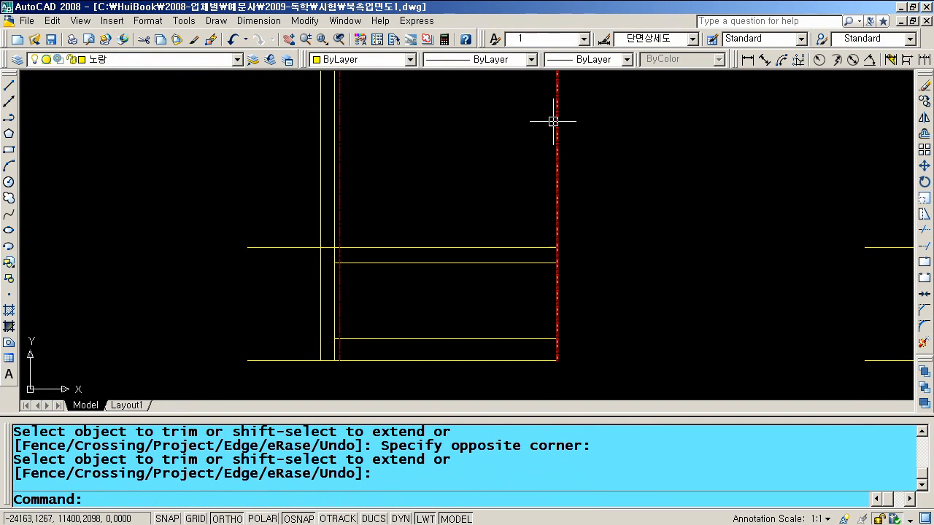
# Offset the rightmost centre line of the copied set 6000 to the left.
pyautogui.click(289, 38)
pyautogui.moveTo(381, 144); pyautogui.dragTo(374, 213)
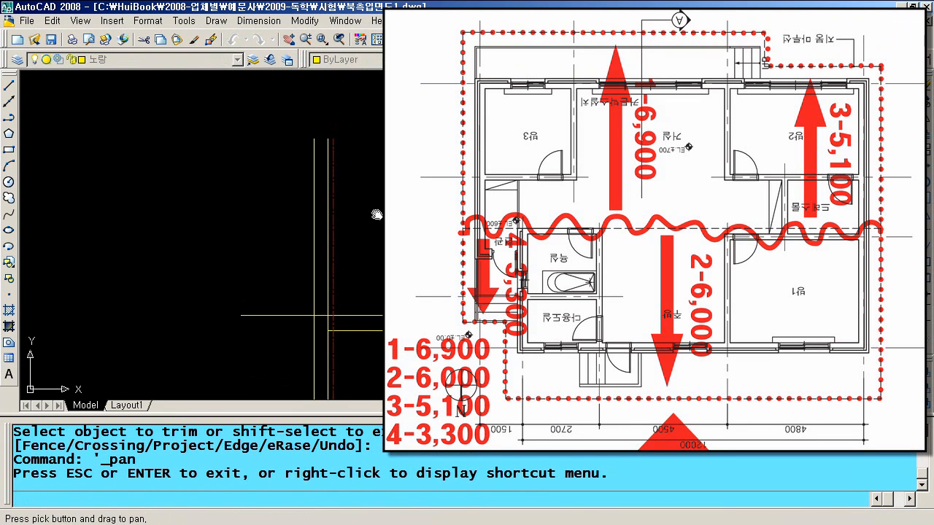
pyautogui.write('o')
pyautogui.press('Return')
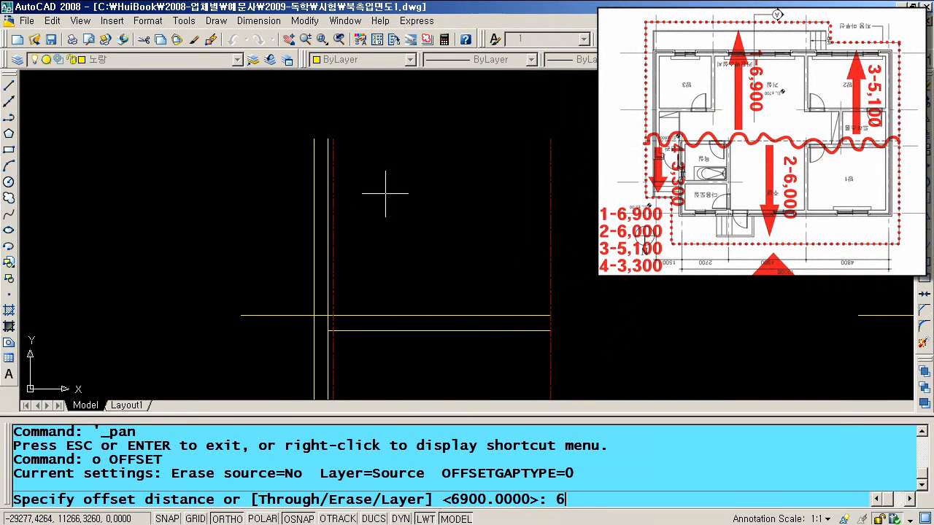
pyautogui.press('Return')
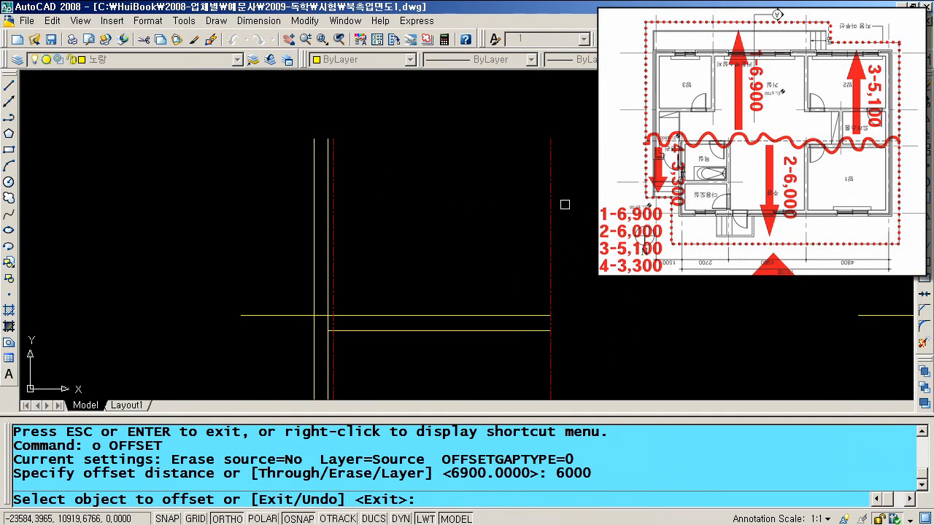
pyautogui.click(551, 204)
pyautogui.click(396, 272)
pyautogui.press('Return')
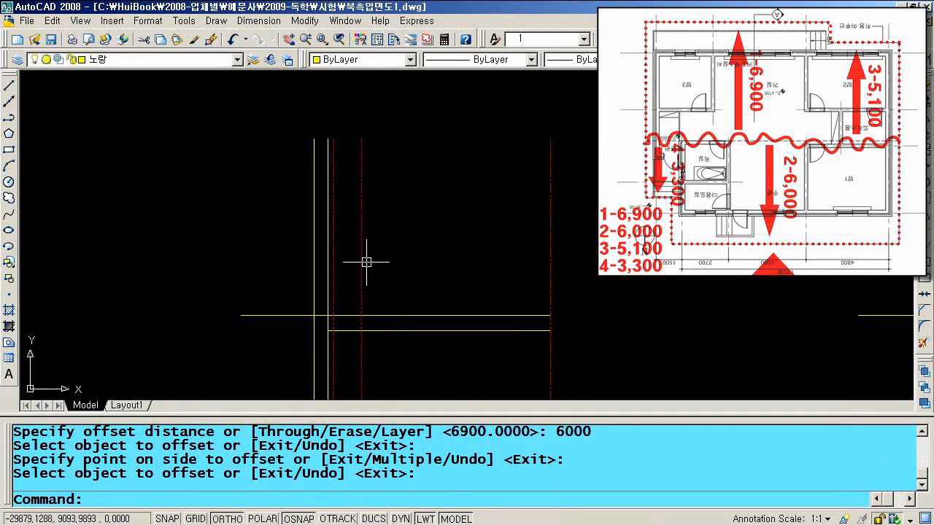
# Offset the rightmost centre line of the copied set 3300 to the left.
pyautogui.press('Return')
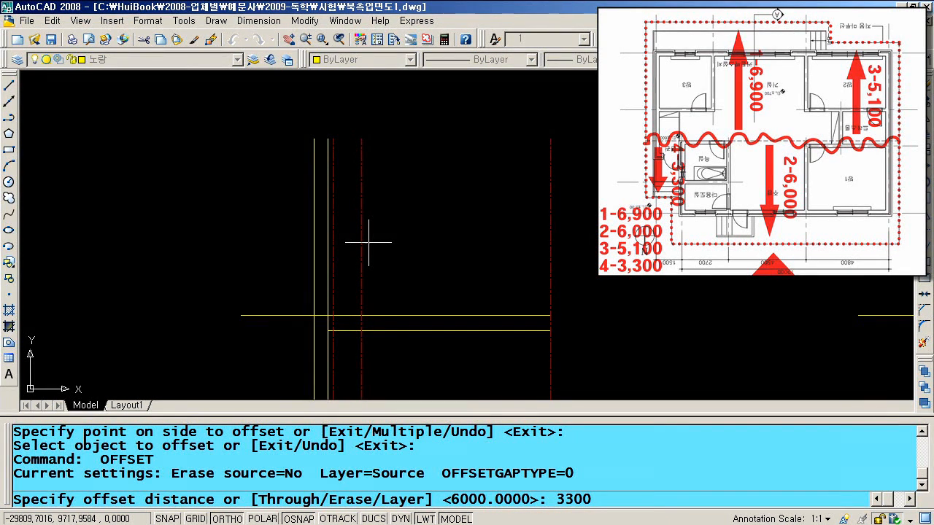
pyautogui.press('Return')
pyautogui.click(550, 225)
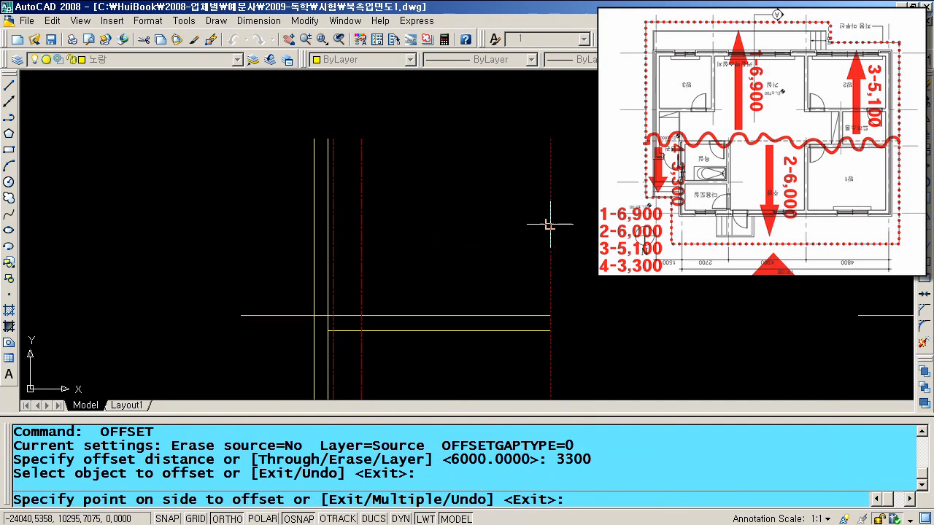
pyautogui.click(477, 224)
pyautogui.press('Return')
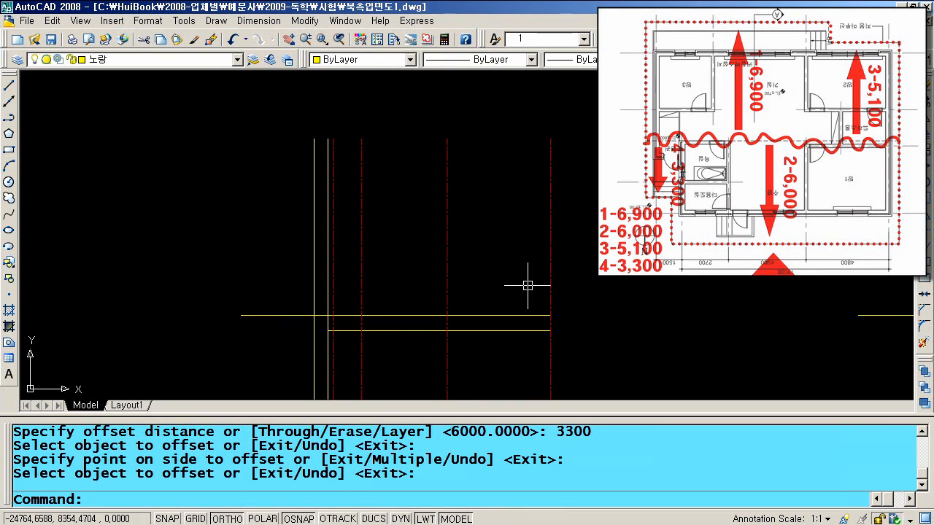
# Erase the outermost left vertical line of the copied set.
pyautogui.scroll(3, 308, 329)
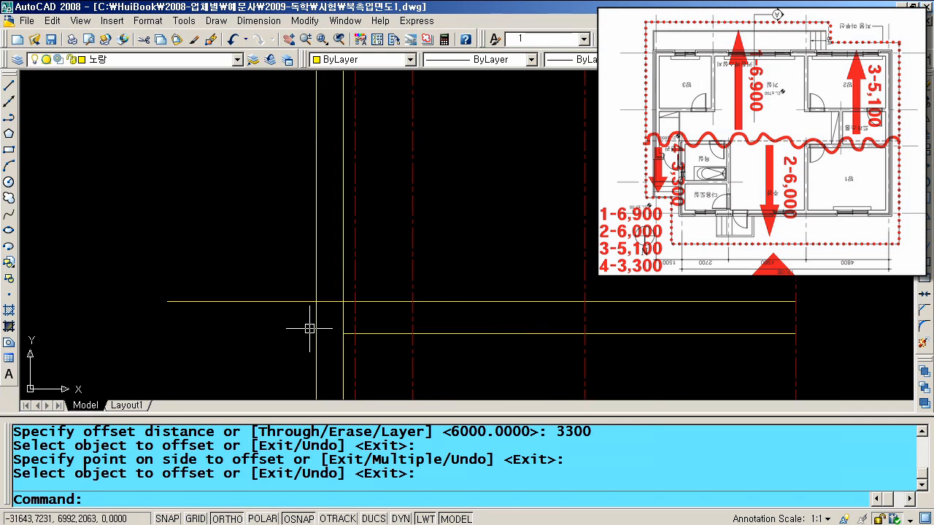
pyautogui.click(332, 253)
pyautogui.click(287, 224)
pyautogui.write('e')
pyautogui.press('Return')
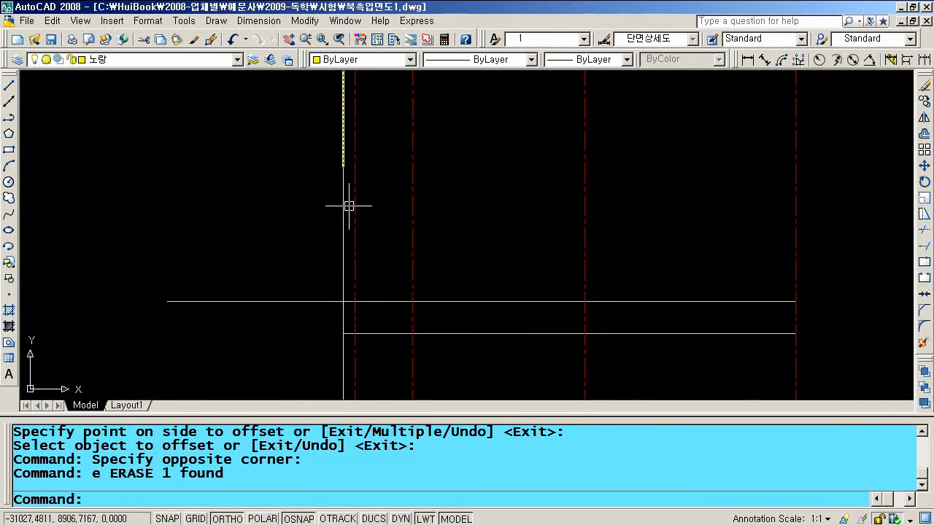
pyautogui.click(354, 203)
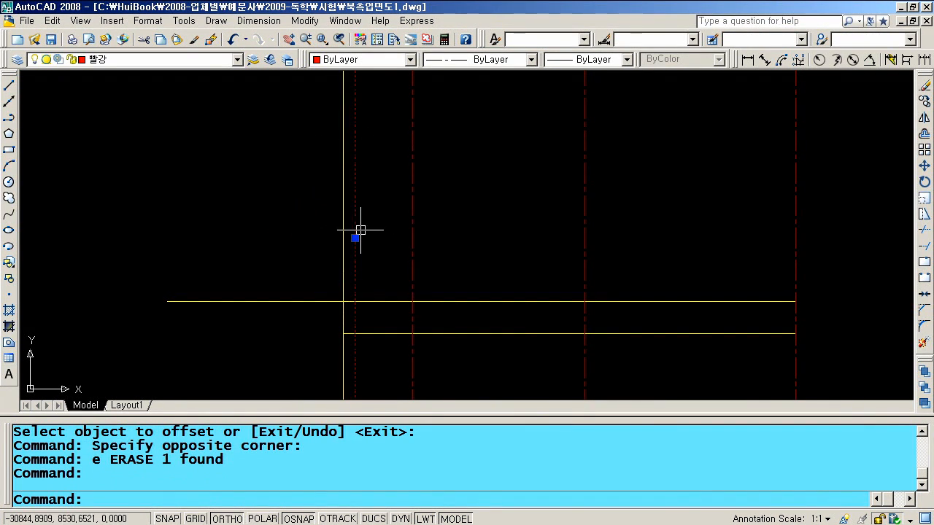
pyautogui.press('Escape')
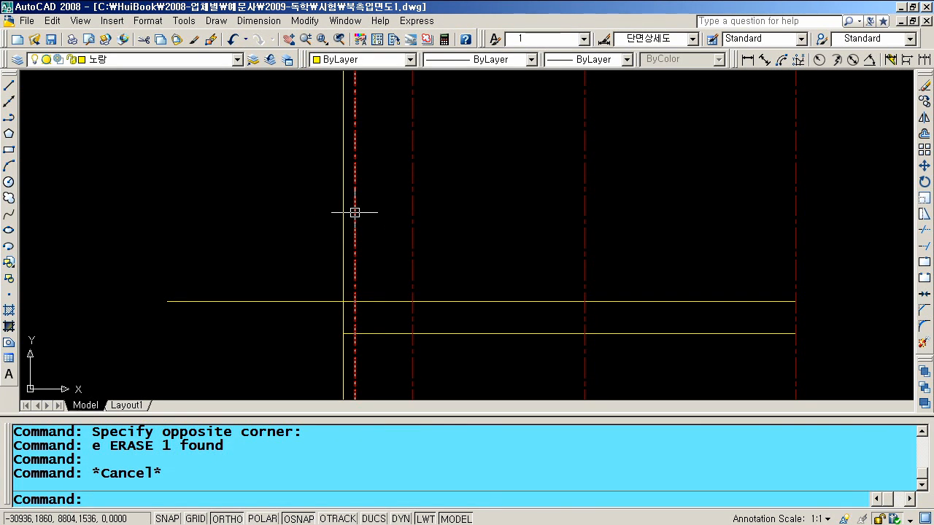
pyautogui.click(307, 302)
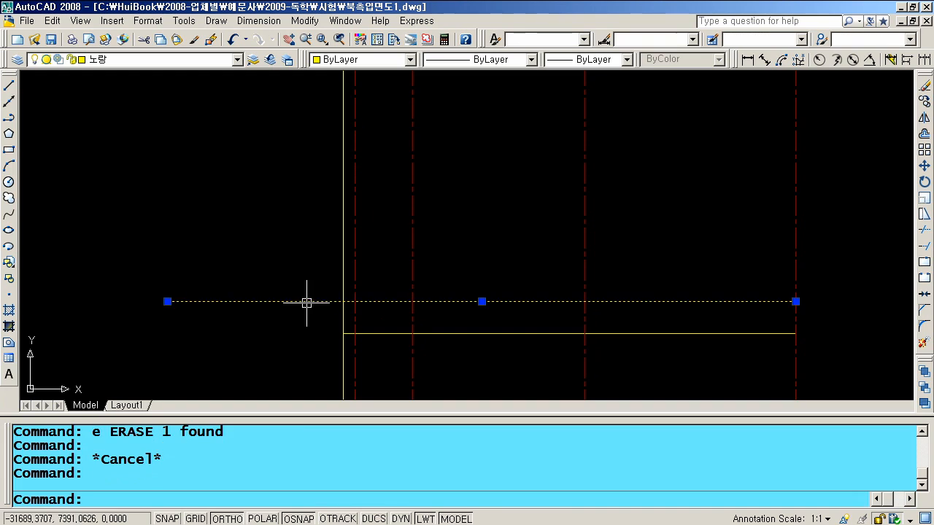
pyautogui.click(354, 264)
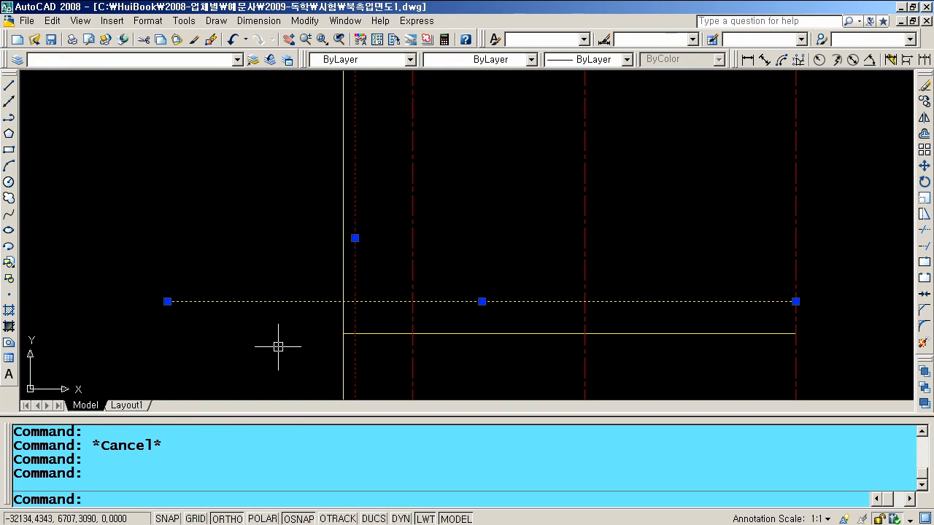
pyautogui.press('Escape')
pyautogui.press('Escape')
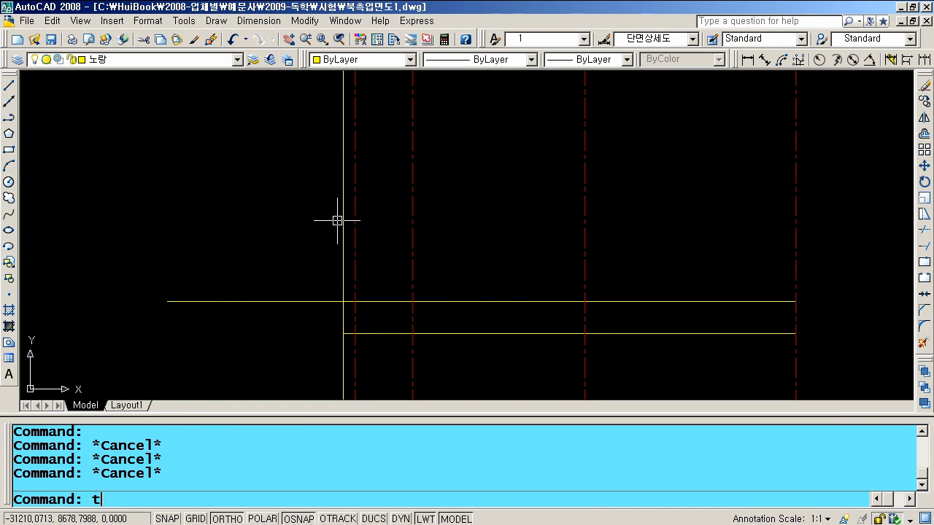
pyautogui.write('t')
pyautogui.press('Escape')
pyautogui.press('Escape')
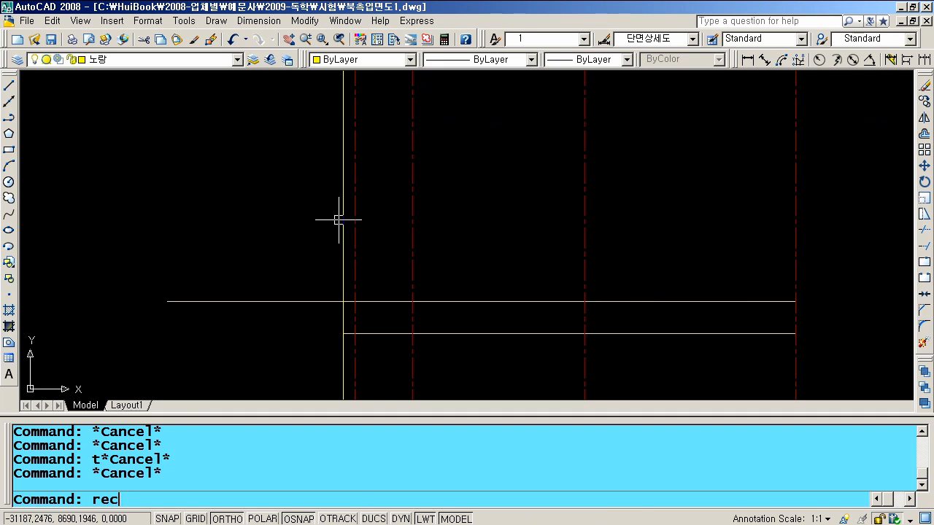
# Draw a 1000 by 400 rectangle in the empty space left of the wall lines as a roof slope reference.
pyautogui.write('rec')
pyautogui.press('Return')
pyautogui.click(149, 240)
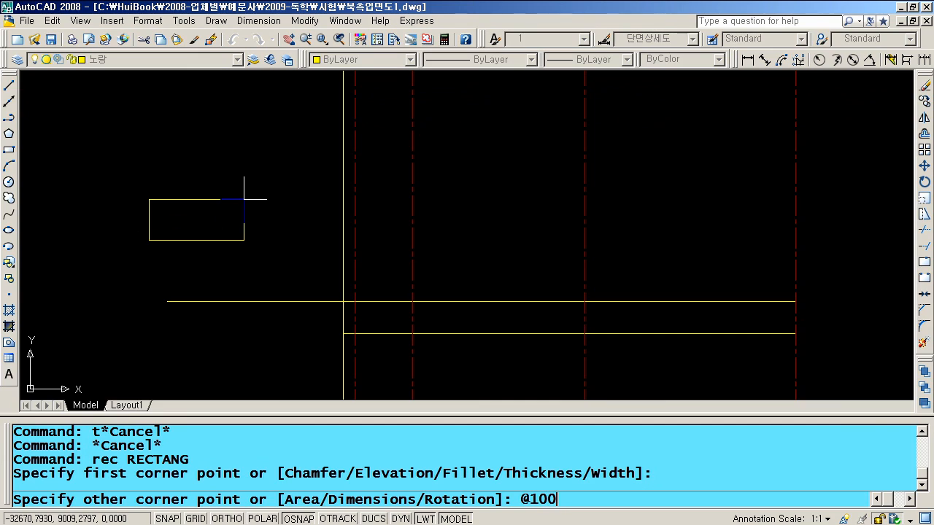
pyautogui.write('@1000,400')
pyautogui.press('Return')
# Draw a construction line parallel to the rectangle's rising diagonal through the intersection of the left centre line and the eaves height line.
pyautogui.write('xl')
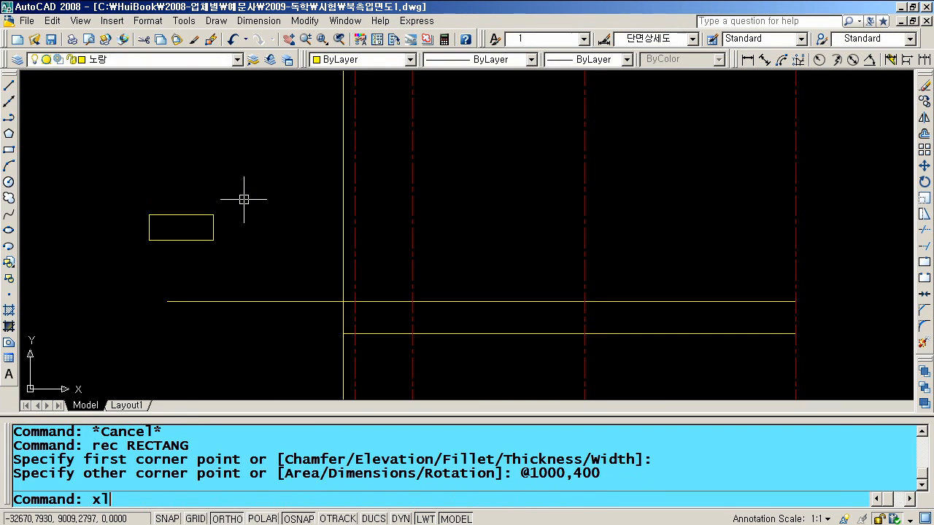
pyautogui.press('Return')
pyautogui.write('a')
pyautogui.press('Return')
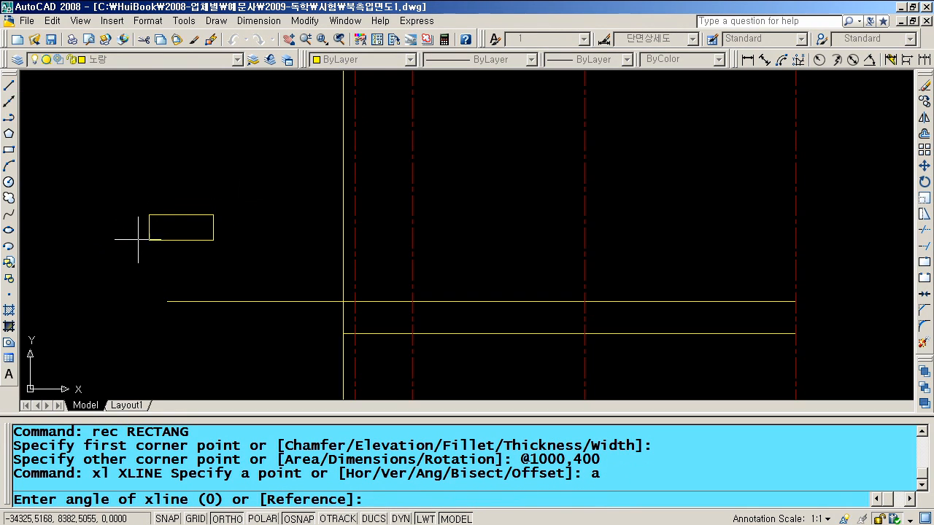
pyautogui.click(149, 240)
pyautogui.click(213, 215)
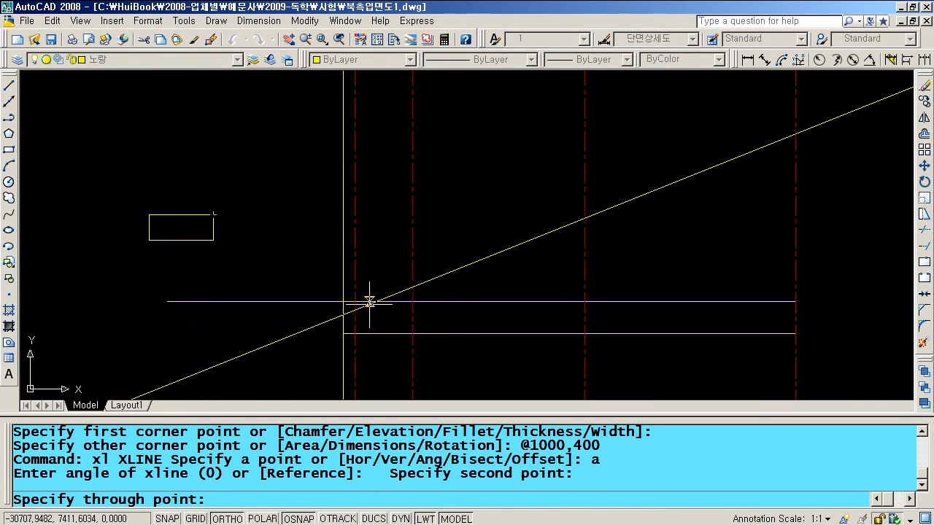
pyautogui.click(354, 302)
pyautogui.press('Return')
# Erase the 1000 by 400 slope reference rectangle.
pyautogui.click(250, 255)
pyautogui.click(201, 217)
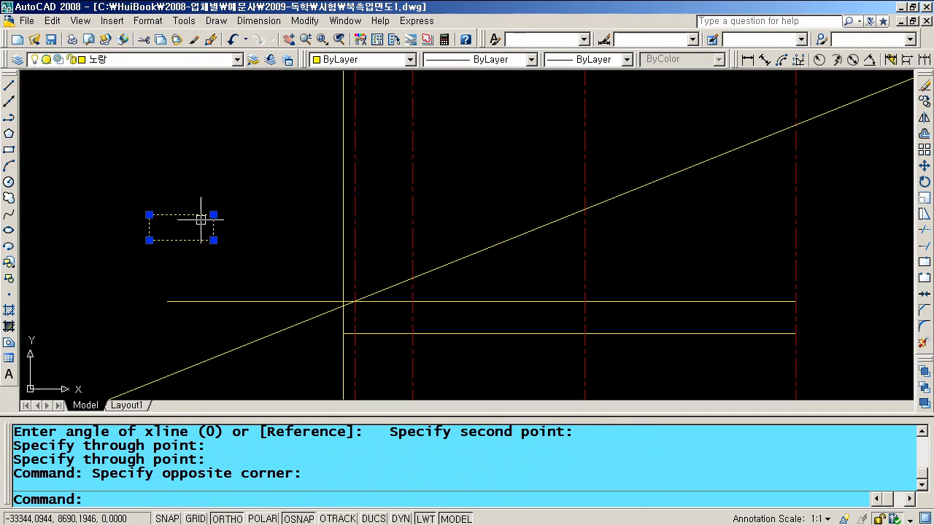
pyautogui.write('e')
pyautogui.press('Return')
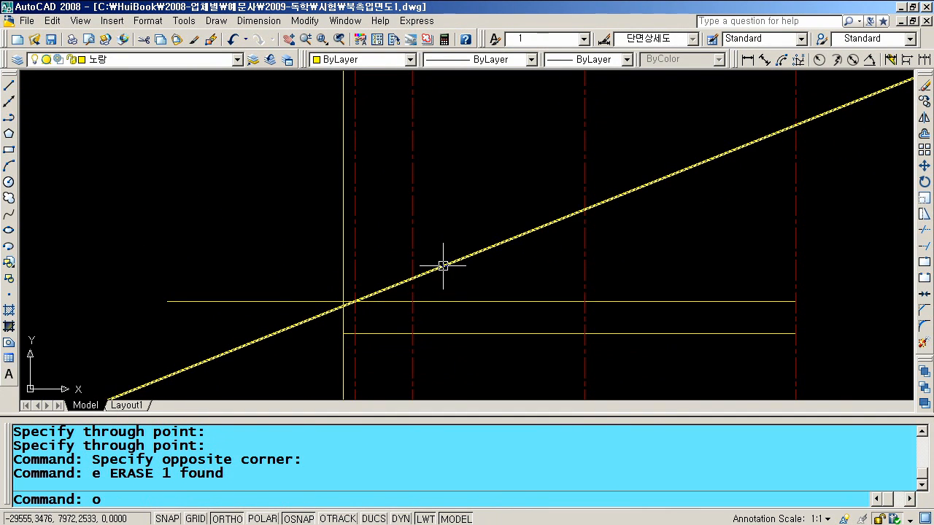
# Offset the sloped construction line 120 upward.
pyautogui.write('o')
pyautogui.press('Return')
pyautogui.write('12')
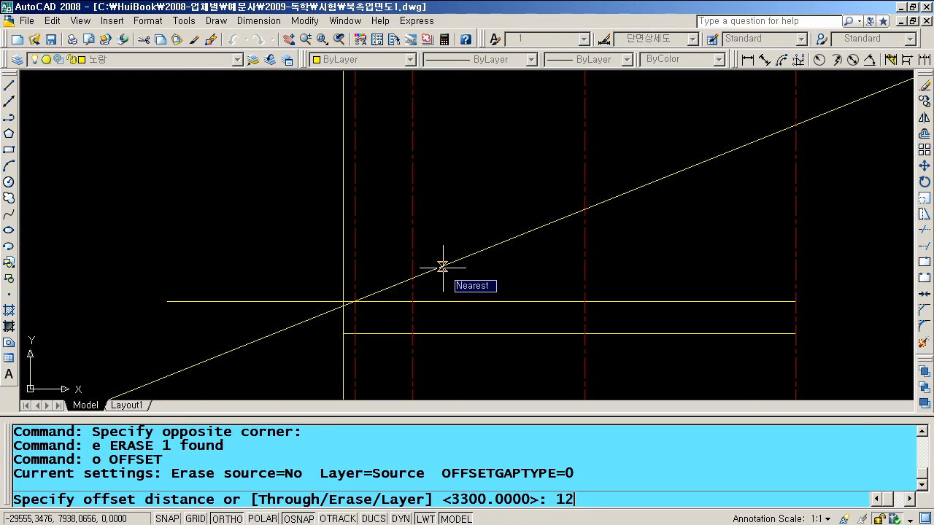
pyautogui.write('0')
pyautogui.press('Return')
pyautogui.click(442, 267)
pyautogui.click(442, 219)
pyautogui.press('Return')
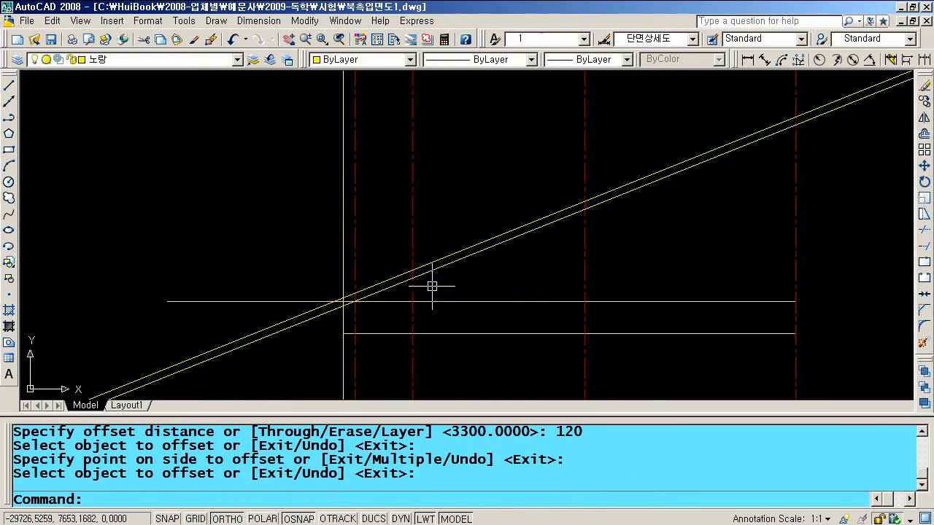
# Draw a line 200 down from the upper slope line at the second centre line, continuing about 720 horizontally to the right.
pyautogui.scroll(5, 413, 286)
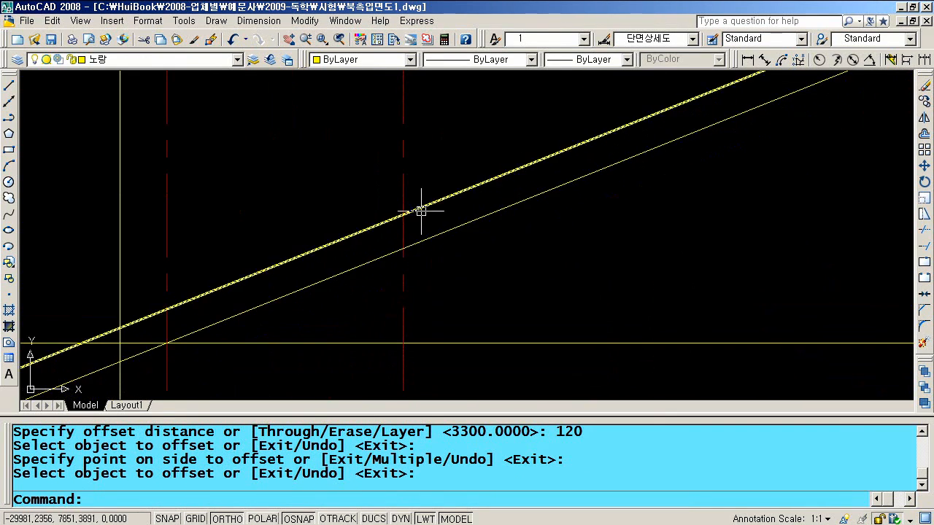
pyautogui.write('l')
pyautogui.press('Return')
pyautogui.click(402, 215)
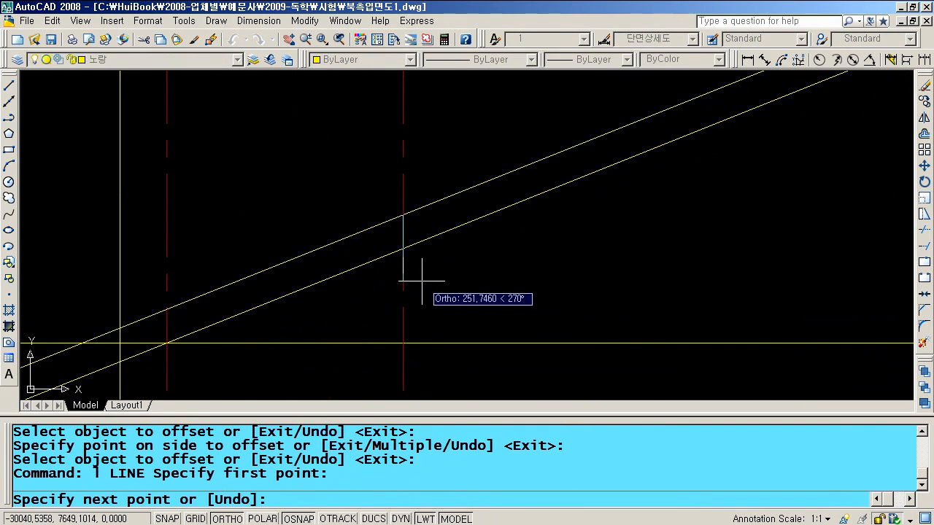
pyautogui.write('200')
pyautogui.press('Return')
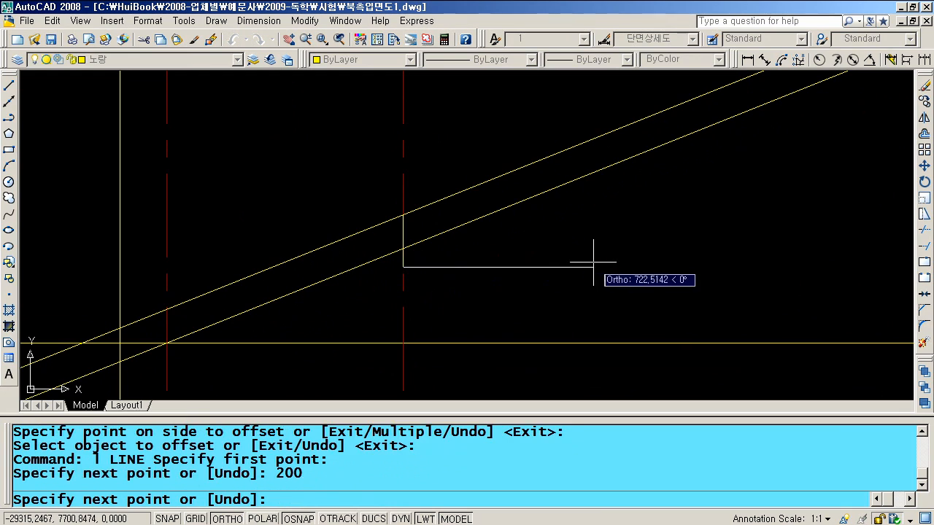
pyautogui.click(594, 264)
pyautogui.press('Return')
# Draw a line 200 down from the upper slope line at the third centre line, continuing with a short horizontal segment to the right.
pyautogui.scroll(-3, 594, 266)
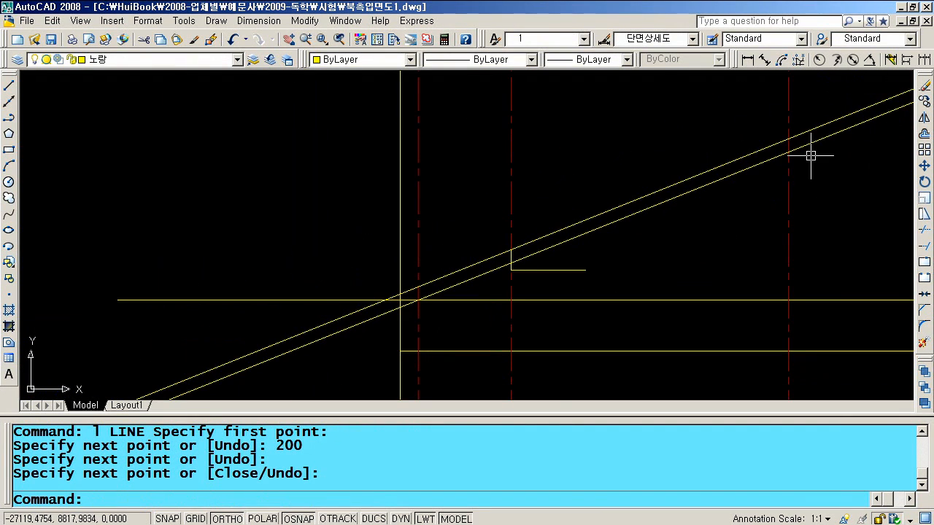
pyautogui.press('Return')
pyautogui.click(802, 131)
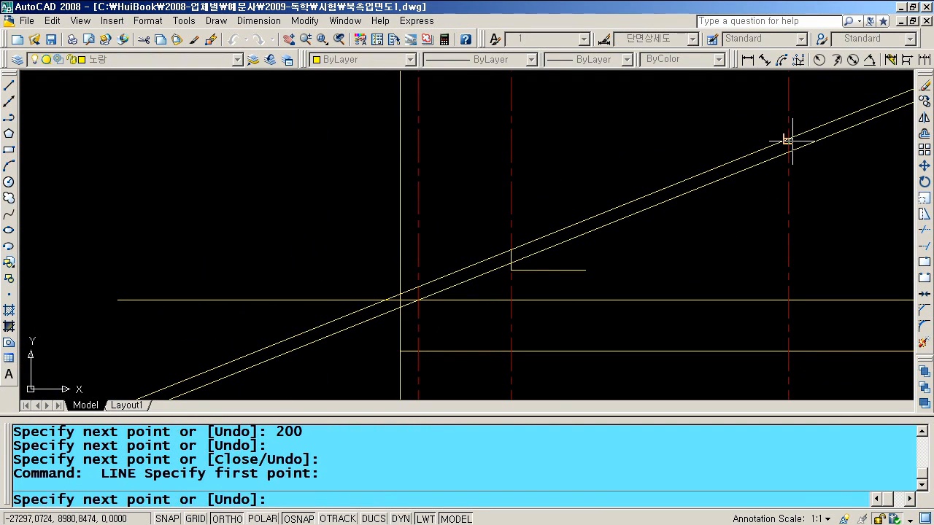
pyautogui.write('200')
pyautogui.press('Return')
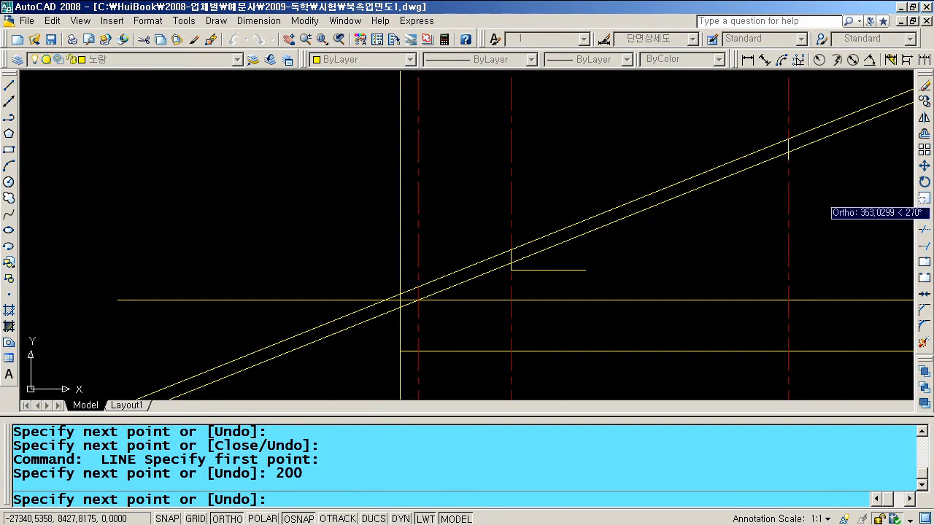
pyautogui.click(849, 185)
pyautogui.press('Return')
# Place a horizontal construction line through the intersection of the upper slope line and the section's rightmost centre line.
pyautogui.click(290, 40)
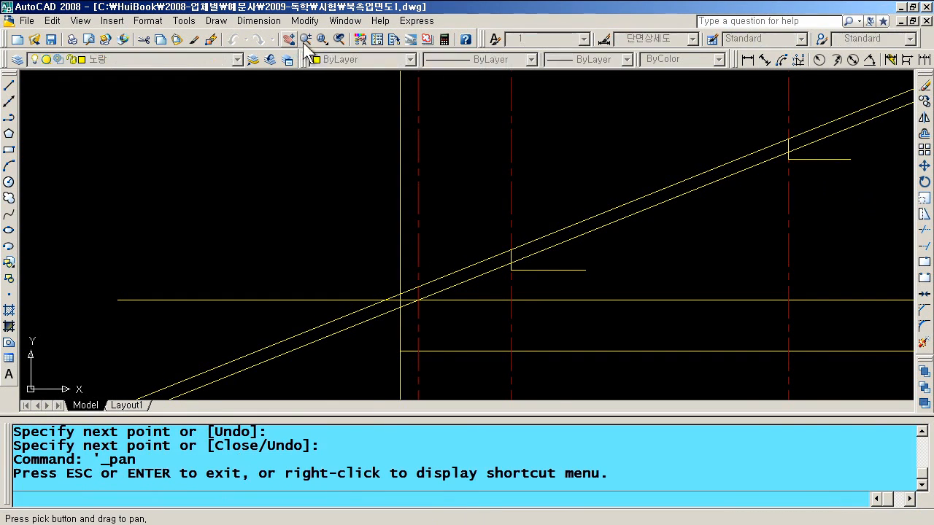
pyautogui.moveTo(621, 185); pyautogui.dragTo(374, 230)
pyautogui.scroll(-2, 440, 221)
pyautogui.moveTo(570, 206); pyautogui.dragTo(553, 236)
pyautogui.press('Escape')
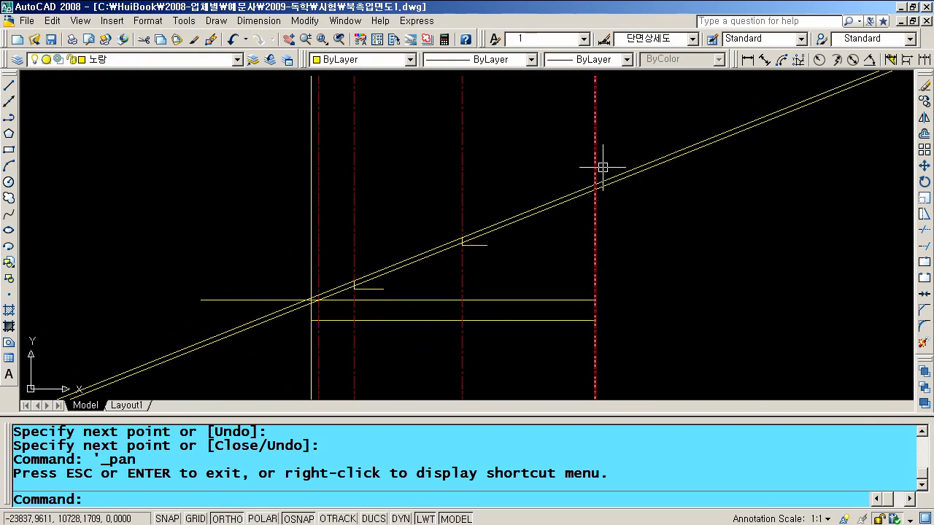
pyautogui.write('xl')
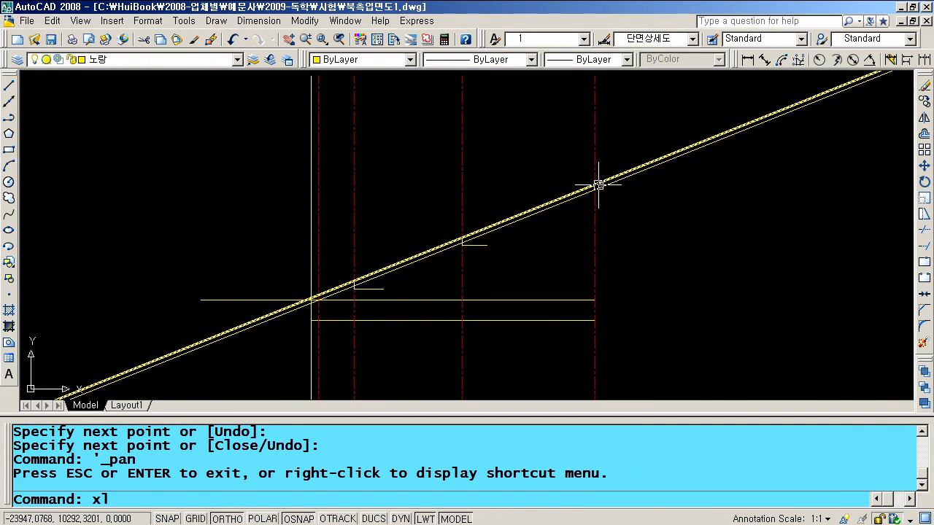
pyautogui.press('Return')
pyautogui.write('h')
pyautogui.press('Return')
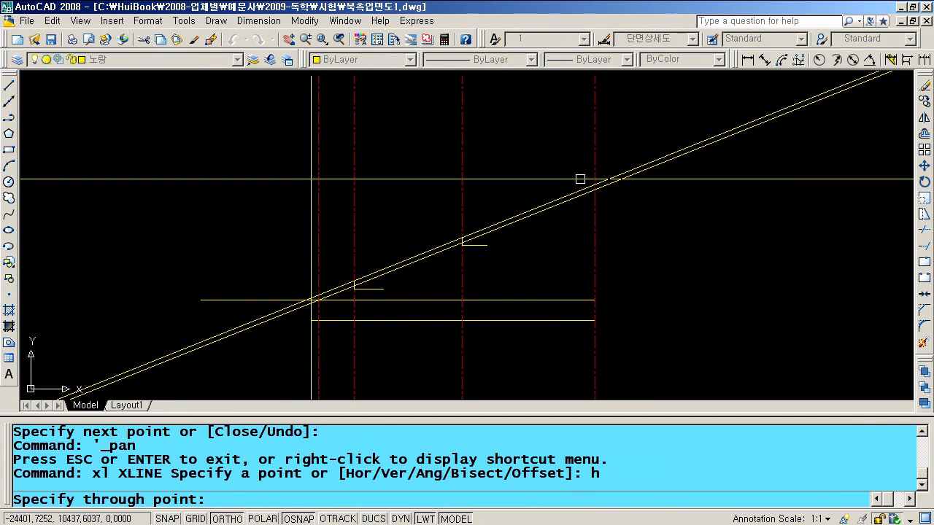
pyautogui.scroll(5, 630, 202)
pyautogui.click(520, 148)
# Add horizontal construction lines through the top and bottom of the 200 drops at the third and second centre lines.
pyautogui.scroll(-2, 601, 203)
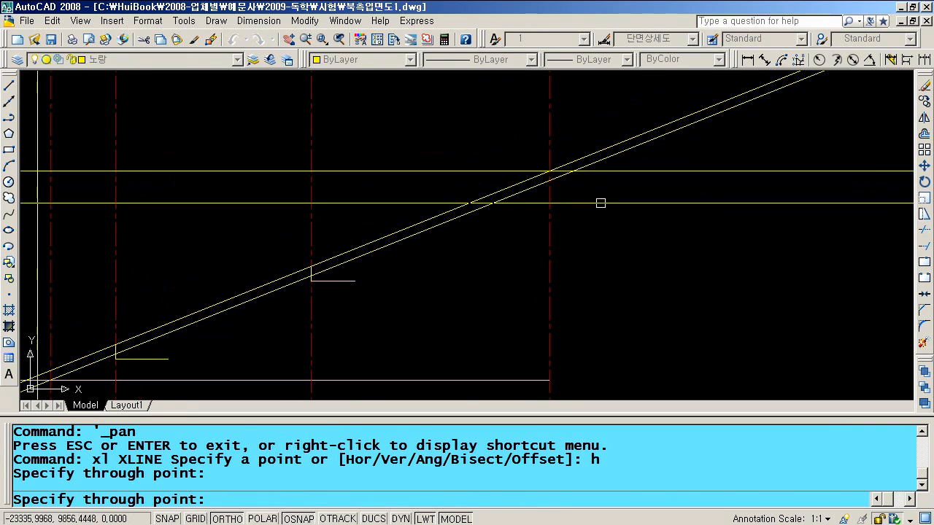
pyautogui.scroll(4, 289, 295)
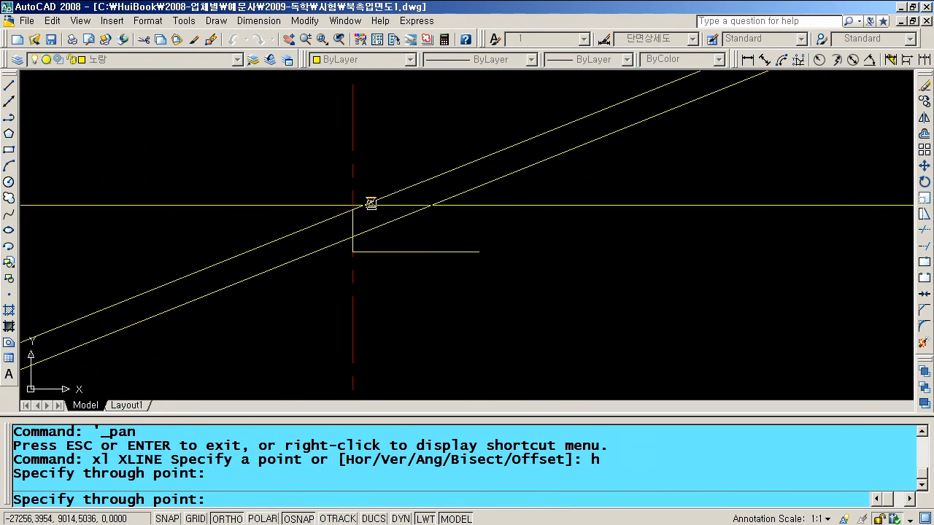
pyautogui.click(353, 209)
pyautogui.click(367, 256)
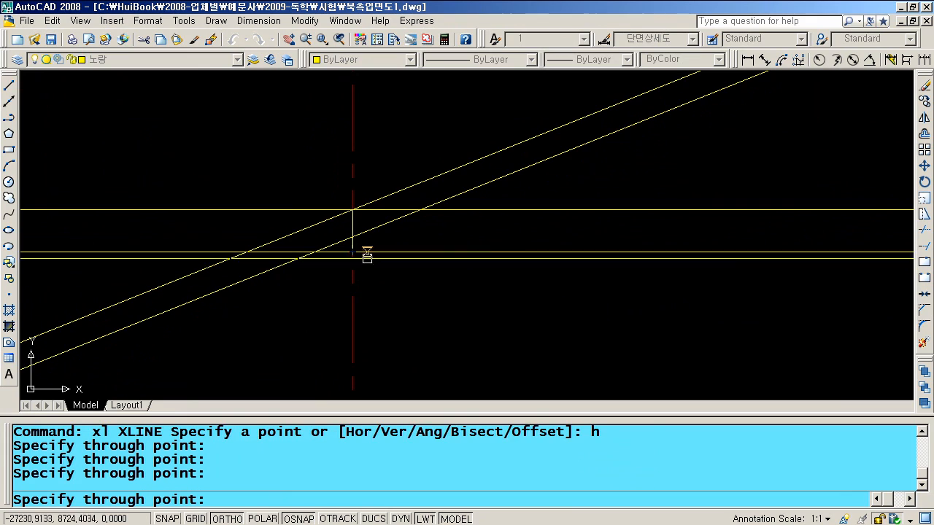
pyautogui.scroll(-3, 367, 257)
pyautogui.click(244, 308)
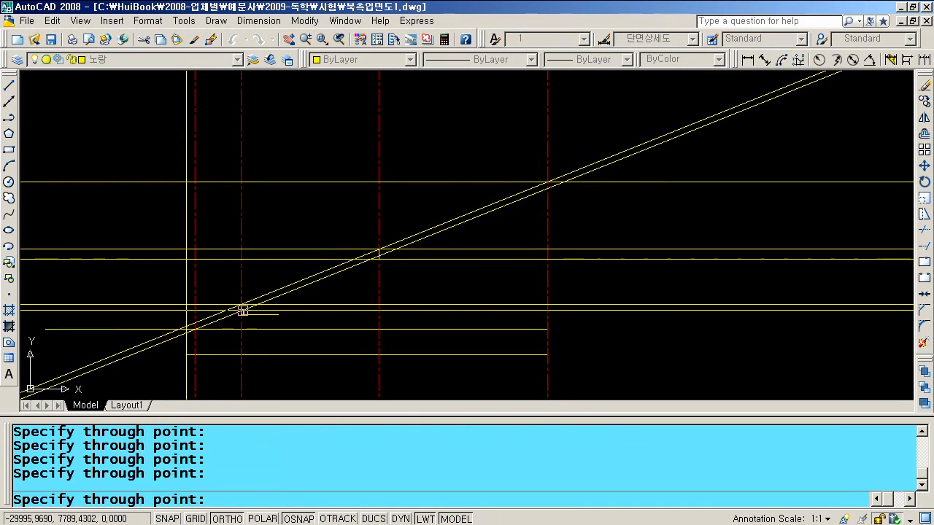
pyautogui.scroll(6, 241, 321)
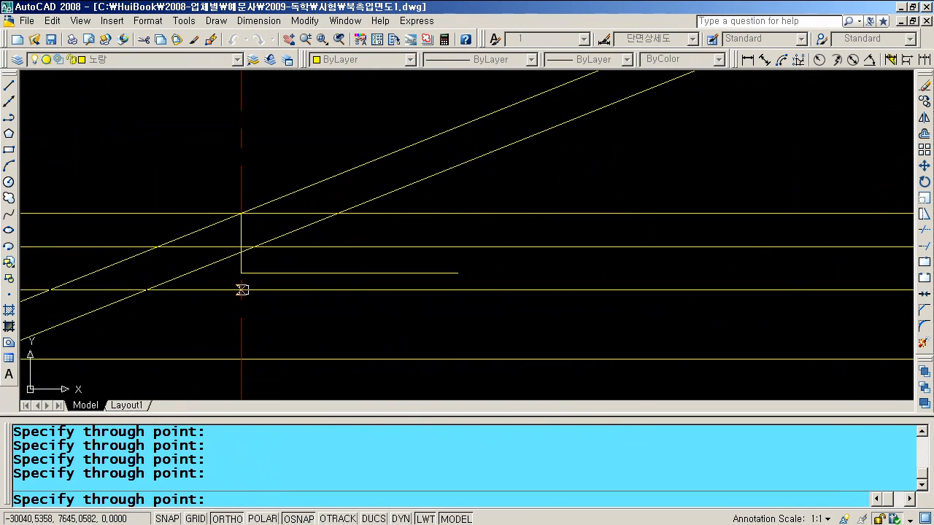
pyautogui.press('Return')
# Erase the stray horizontal construction line between the top and bottom of the drop at the second centre line.
pyautogui.click(303, 247)
pyautogui.write('e')
pyautogui.press('Return')
# Trim the elevation's vertical wall and centre lines above the topmost horizontal construction line.
pyautogui.scroll(-4, 396, 270)
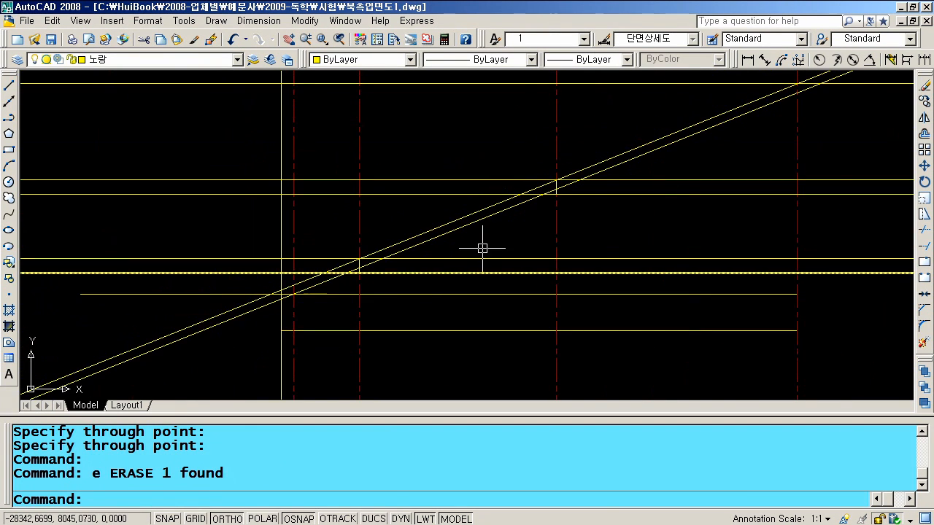
pyautogui.click(289, 38)
pyautogui.moveTo(411, 175)
pyautogui.mouseDown()
pyautogui.moveTo(242, 287)
pyautogui.moveTo(361, 314)
pyautogui.moveTo(392, 304)
pyautogui.moveTo(272, 273)
pyautogui.mouseUp()
pyautogui.moveTo(548, 269); pyautogui.dragTo(365, 242)
pyautogui.moveTo(566, 245)
pyautogui.mouseDown()
pyautogui.moveTo(402, 255)
pyautogui.moveTo(477, 253)
pyautogui.moveTo(494, 262)
pyautogui.moveTo(475, 260)
pyautogui.mouseUp()
pyautogui.press('Escape')
pyautogui.write('tr')
pyautogui.press('Return')
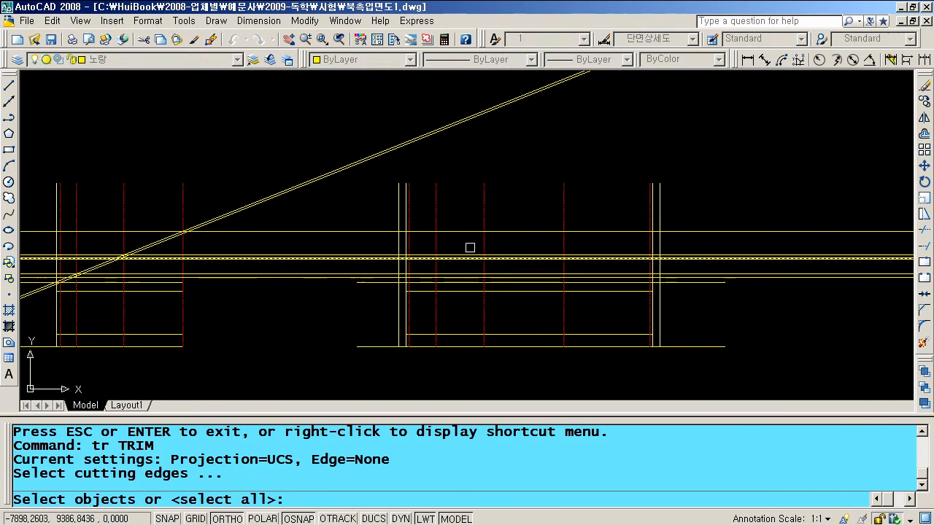
pyautogui.click(467, 232)
pyautogui.press('Return')
pyautogui.click(692, 219)
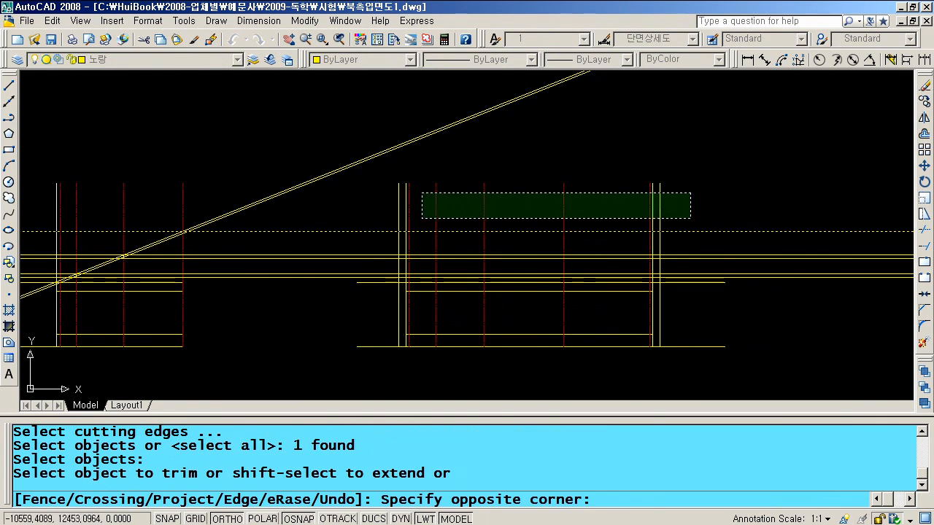
pyautogui.click(368, 183)
pyautogui.press('Return')
# Trim the elevation's horizontal roof and eaves lines projecting beyond the outer left vertical line.
pyautogui.press('Return')
pyautogui.scroll(5, 387, 262)
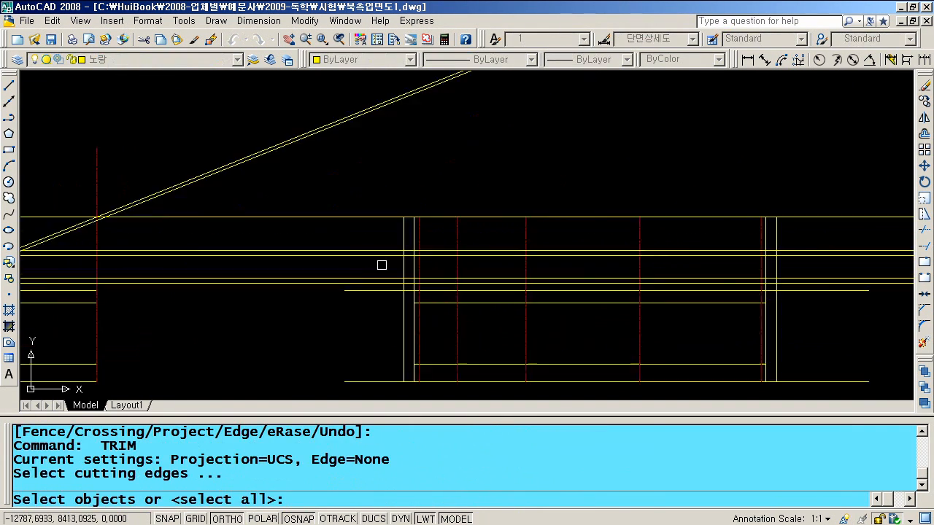
pyautogui.click(421, 214)
pyautogui.click(350, 355)
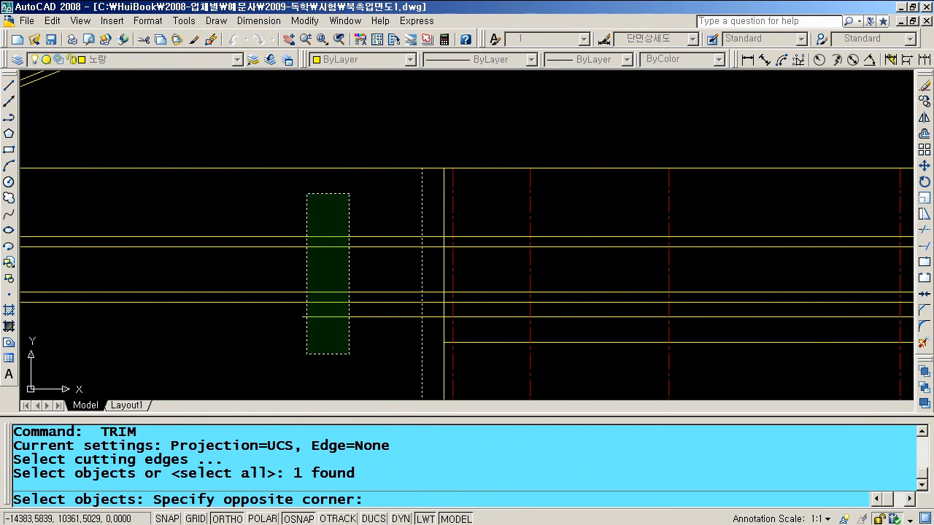
pyautogui.click(306, 194)
pyautogui.press('Return')
pyautogui.click(354, 350)
pyautogui.click(293, 193)
pyautogui.scroll(-3, 253, 106)
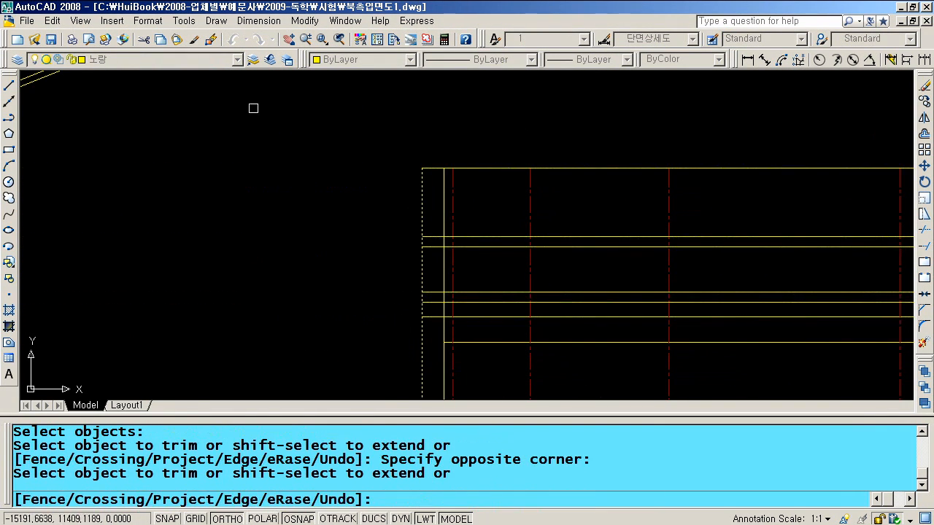
pyautogui.press('Return')
# Trim the horizontal roof and eaves lines projecting beyond the elevation's outer right vertical line.
pyautogui.press('Return')
pyautogui.click(675, 252)
pyautogui.press('Return')
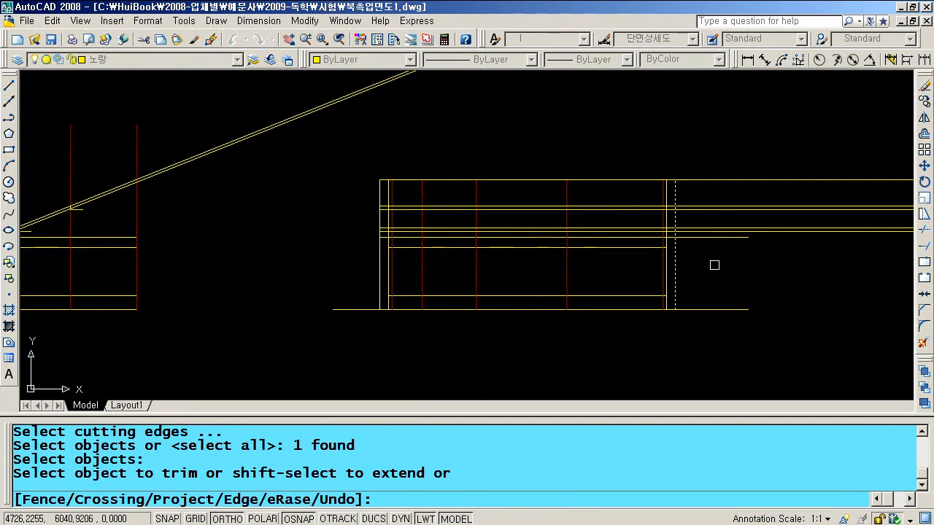
pyautogui.click(713, 265)
pyautogui.click(701, 161)
pyautogui.press('Return')
pyautogui.scroll(3, 450, 234)
pyautogui.click(424, 239)
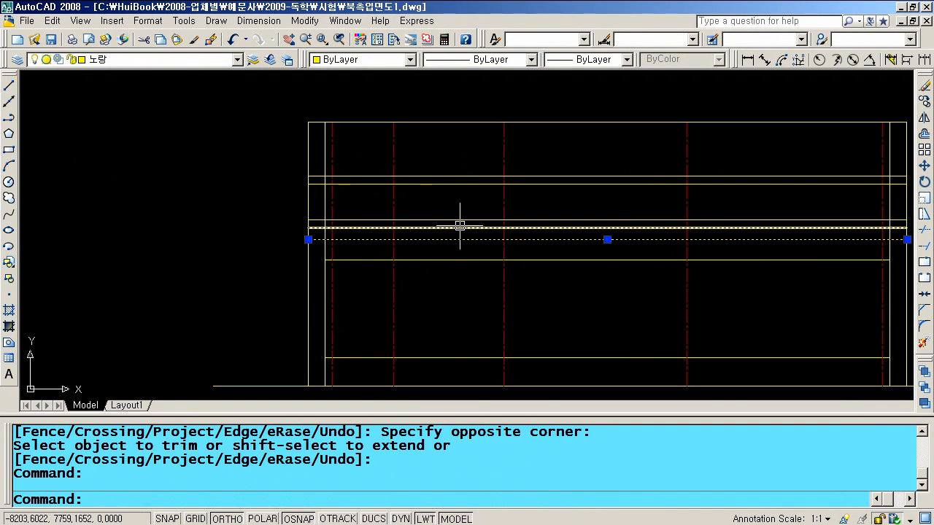
pyautogui.press('Return')
pyautogui.press('Escape')
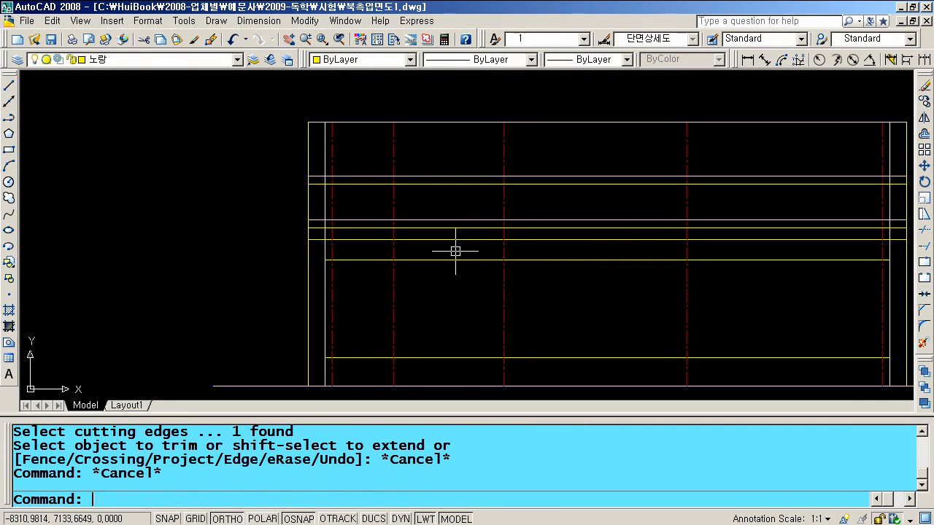
# Erase the horizontal eaves height line just below the lower pair of roof lines in the elevation.
pyautogui.write('e')
pyautogui.press('Return')
pyautogui.click(453, 239)
pyautogui.press('Return')
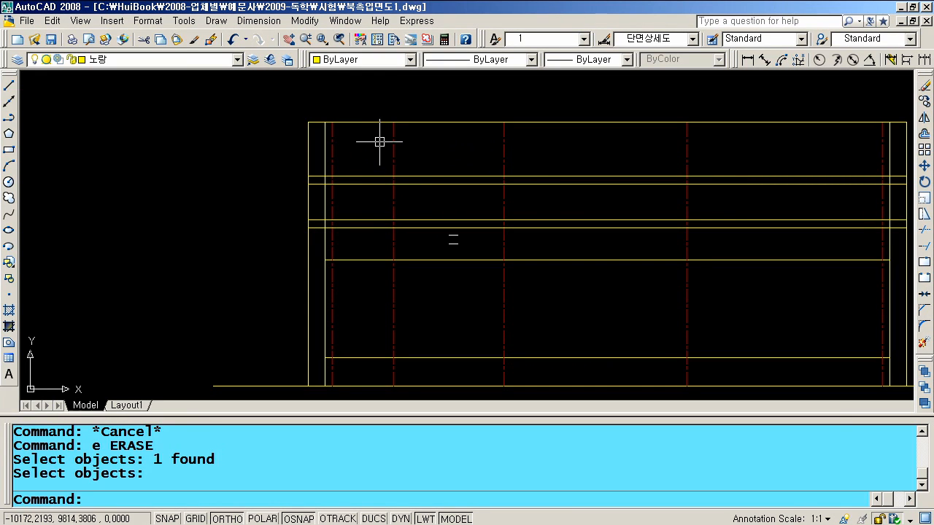
# Offset the elevation's second centre line from the left 600 to the left.
pyautogui.write('o')
pyautogui.press('Return')
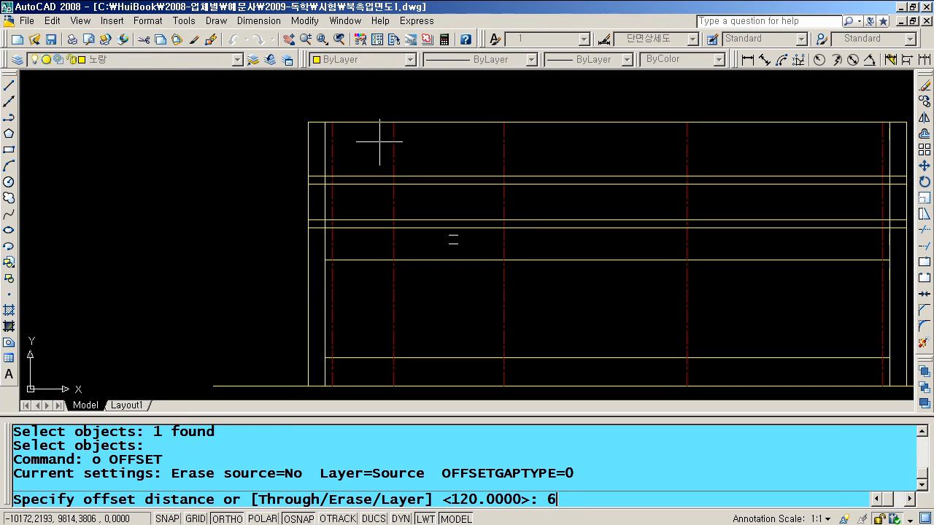
pyautogui.write('600')
pyautogui.press('Return')
pyautogui.click(394, 141)
pyautogui.click(361, 139)
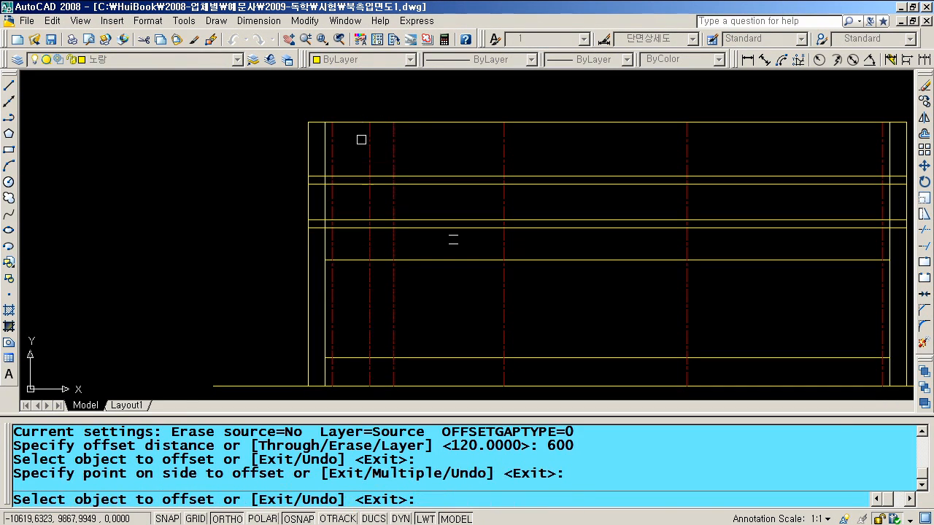
pyautogui.press('Return')
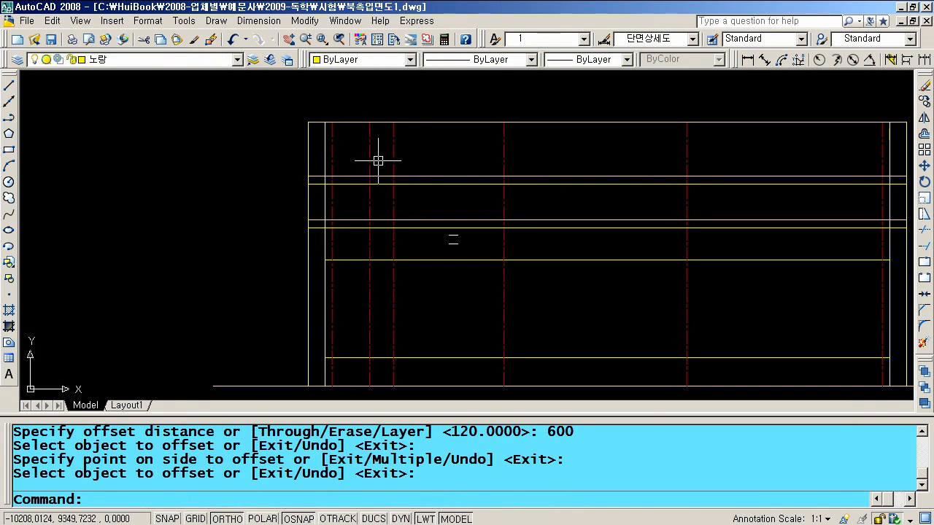
# Match the properties of the 600 offset line to the yellow outer left vertical line.
pyautogui.write('ma')
pyautogui.press('Return')
pyautogui.click(309, 155)
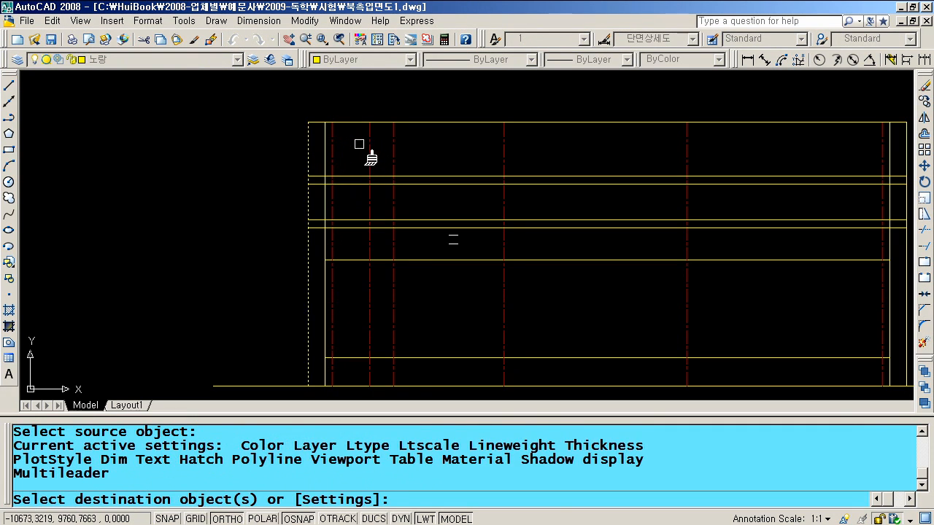
pyautogui.click(369, 144)
pyautogui.press('Return')
# Fillet the offset vertical with radius 0 to the upper pair's top line and the lower pair's bottom line, forming a roof step.
pyautogui.scroll(3, 361, 180)
pyautogui.write('f')
pyautogui.press('Return')
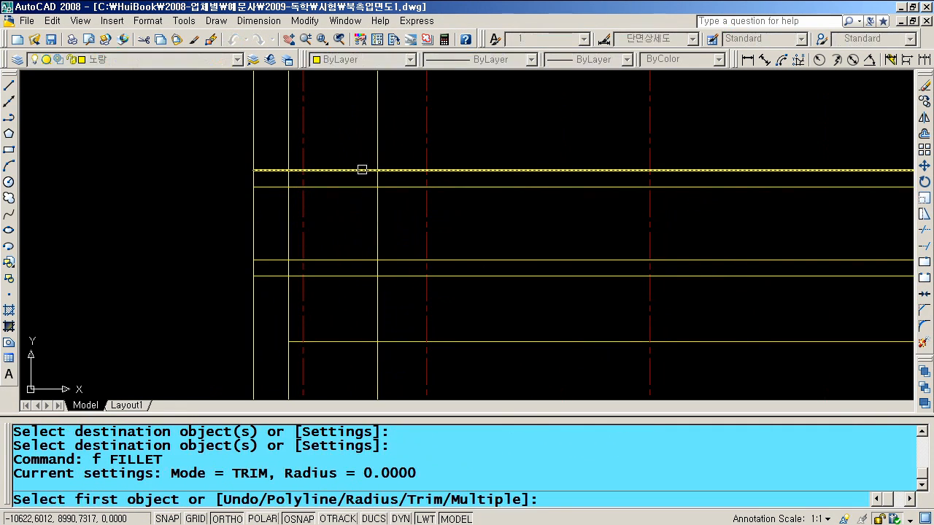
pyautogui.click(362, 170)
pyautogui.click(376, 174)
pyautogui.press('Return')
pyautogui.click(377, 204)
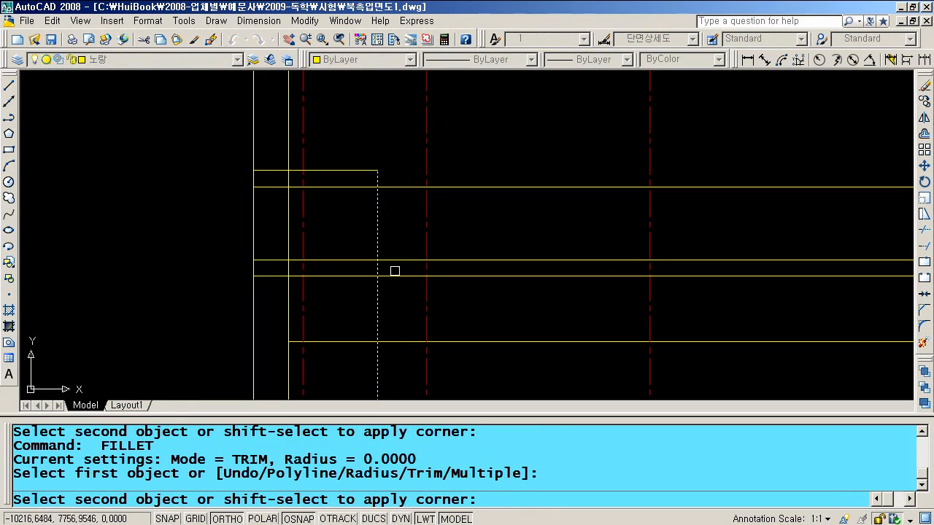
pyautogui.click(387, 275)
# Fillet the outer left vertical line with the lower line of the upper roof pair into a sharp corner.
pyautogui.press('Return')
pyautogui.click(253, 152)
pyautogui.click(270, 187)
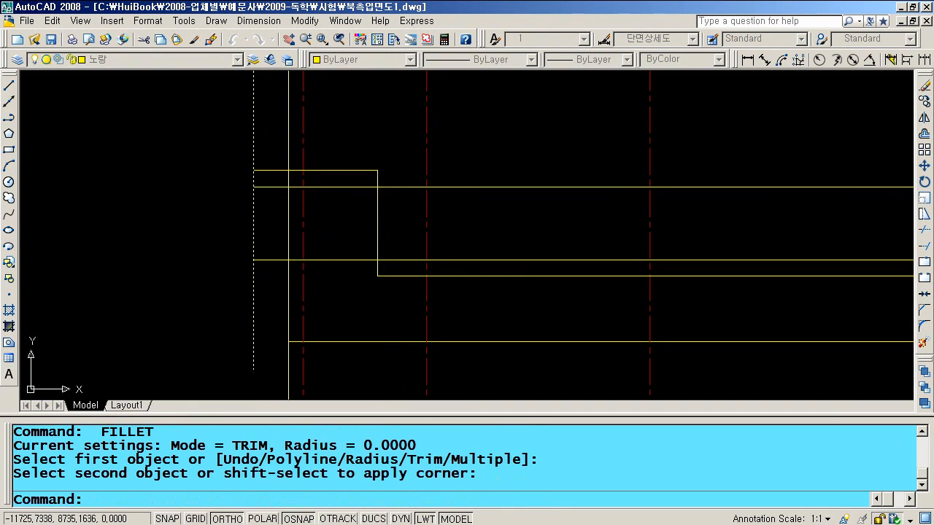
# Trim the inner left wall line above the lower line of the upper roof pair.
pyautogui.write('tr')
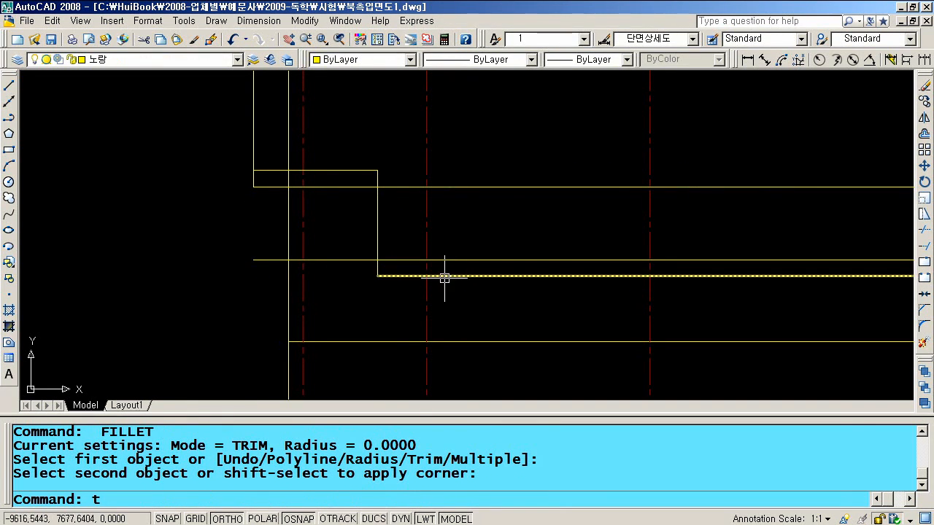
pyautogui.press('Return')
pyautogui.click(336, 187)
pyautogui.press('Return')
pyautogui.click(288, 142)
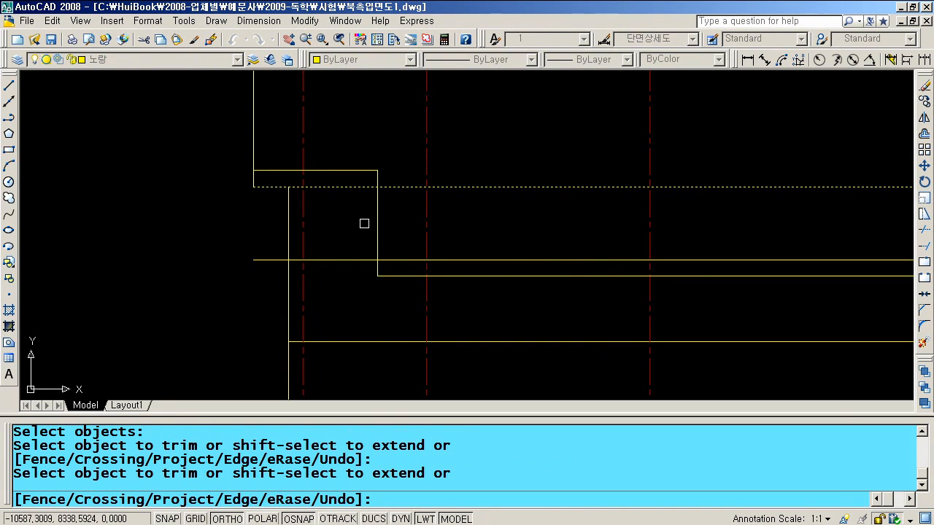
pyautogui.press('Return')
pyautogui.press('Return')
pyautogui.click(289, 238)
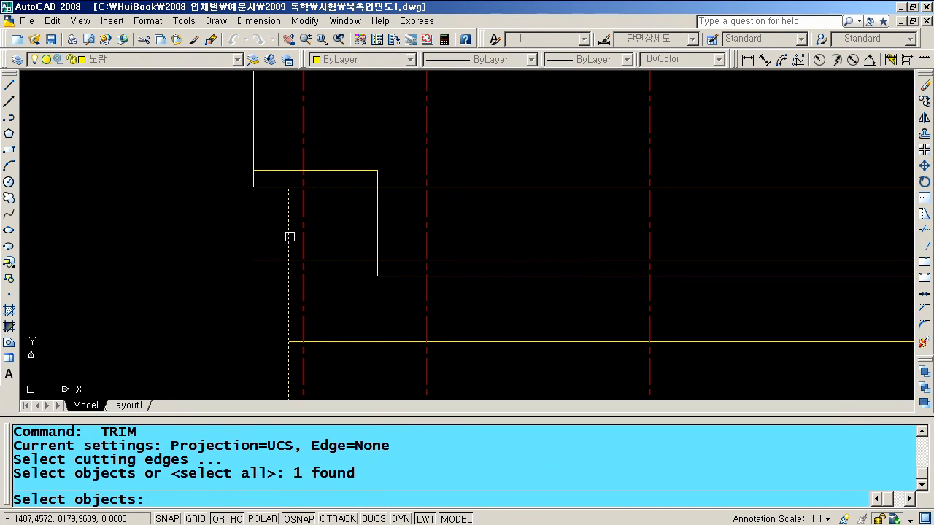
pyautogui.press('Escape')
# Trim the upper roof pair's lower line and the lower roof pair's top line back to the roof step's vertical line.
pyautogui.press('Return')
pyautogui.click(379, 217)
pyautogui.press('Return')
pyautogui.click(396, 187)
pyautogui.click(368, 261)
pyautogui.press('Return')
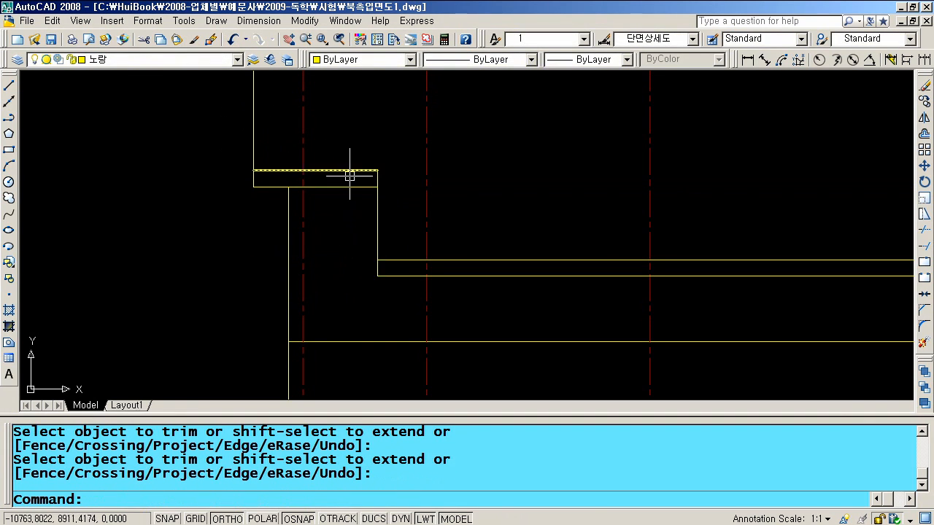
# At the elevation's right end, trim the outer roof vertical below the lowest roof line and the inner wall line above it.
pyautogui.scroll(-3, 350, 176)
pyautogui.scroll(3, 812, 254)
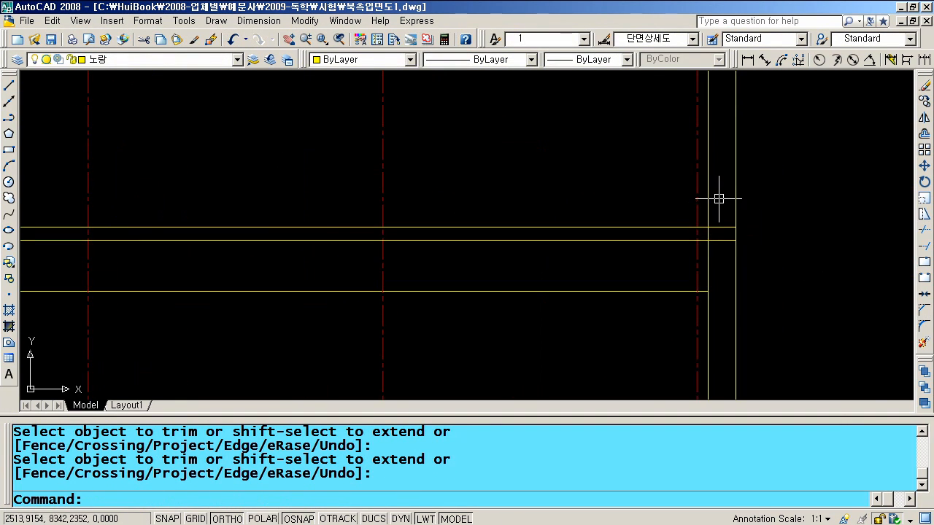
pyautogui.write('tr')
pyautogui.press('Return')
pyautogui.click(688, 240)
pyautogui.press('Return')
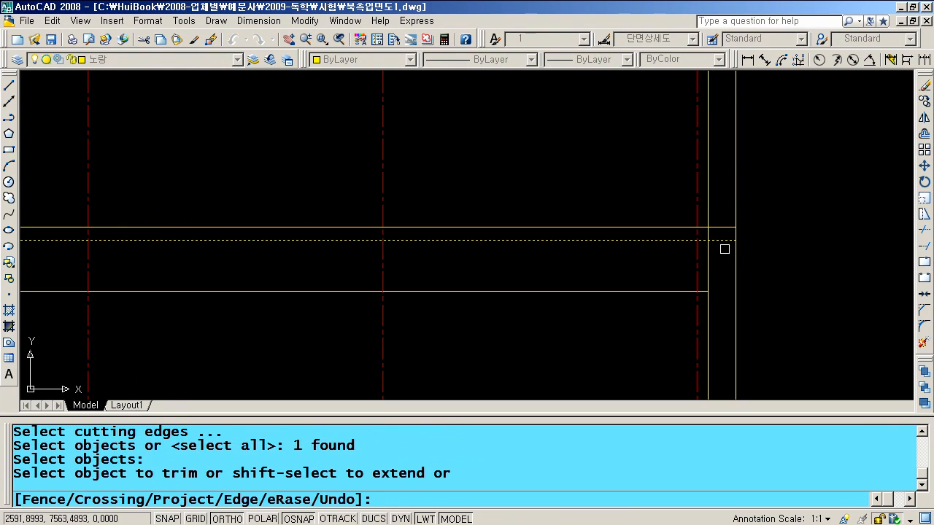
pyautogui.click(736, 249)
pyautogui.click(708, 204)
pyautogui.press('Return')
pyautogui.scroll(-3, 726, 248)
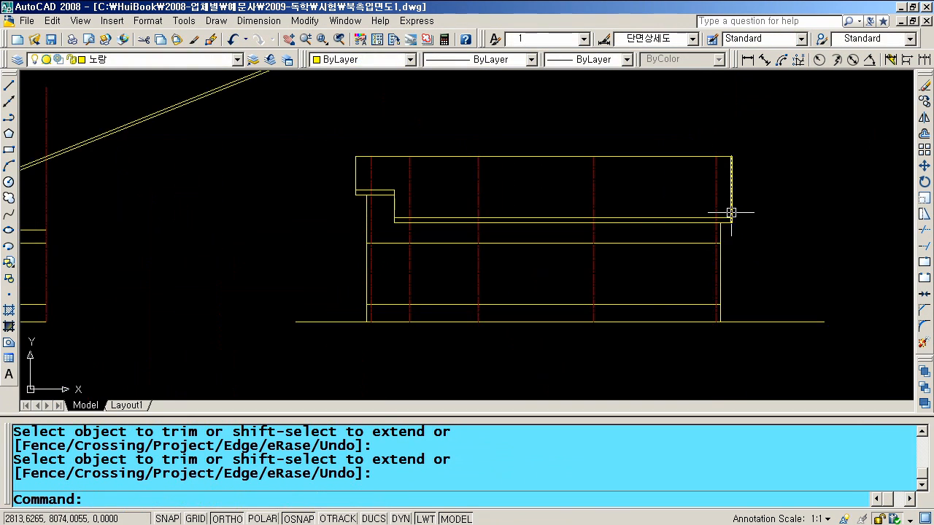
# Erase the whole auxiliary slope section beside the elevation, including its sloped roof lines and center lines.
pyautogui.scroll(-3, 367, 240)
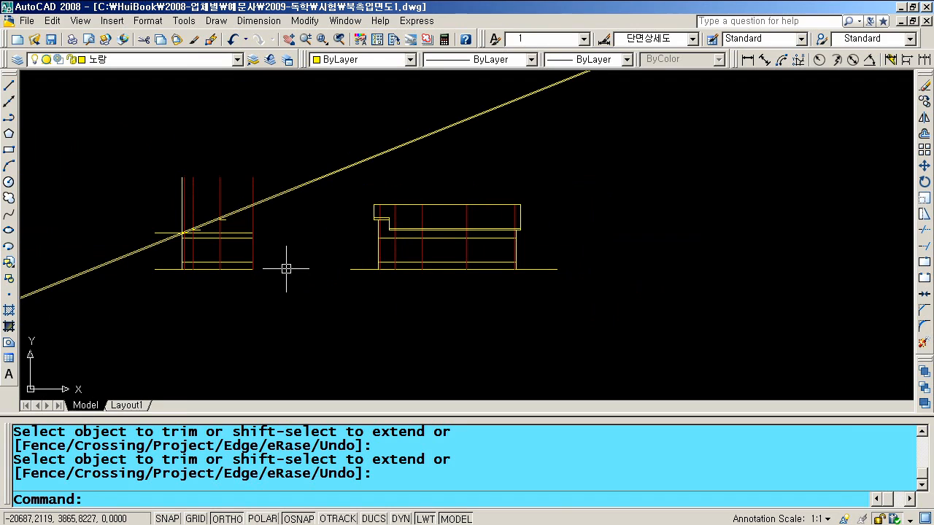
pyautogui.write('e')
pyautogui.press('Return')
pyautogui.click(290, 294)
pyautogui.click(157, 167)
pyautogui.press('Return')
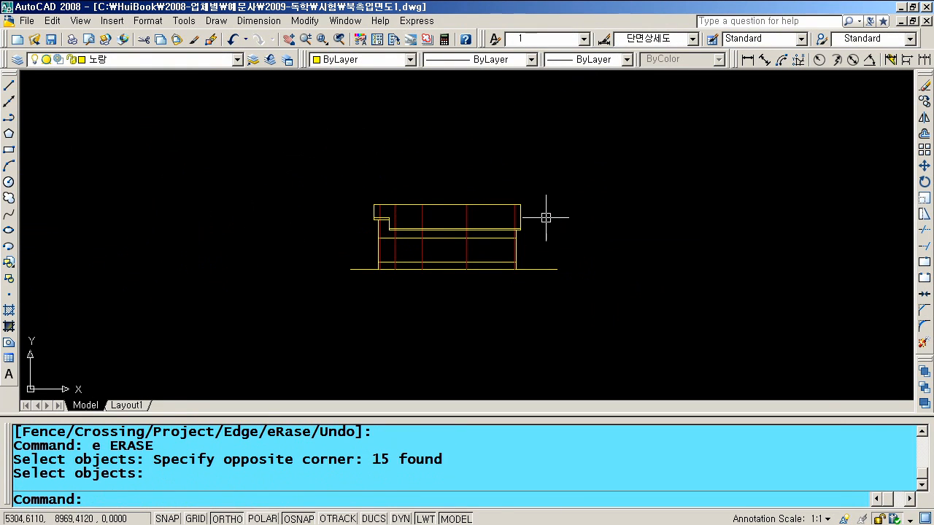
pyautogui.write('z')
pyautogui.press('Return')
pyautogui.write('e')
pyautogui.press('Return')
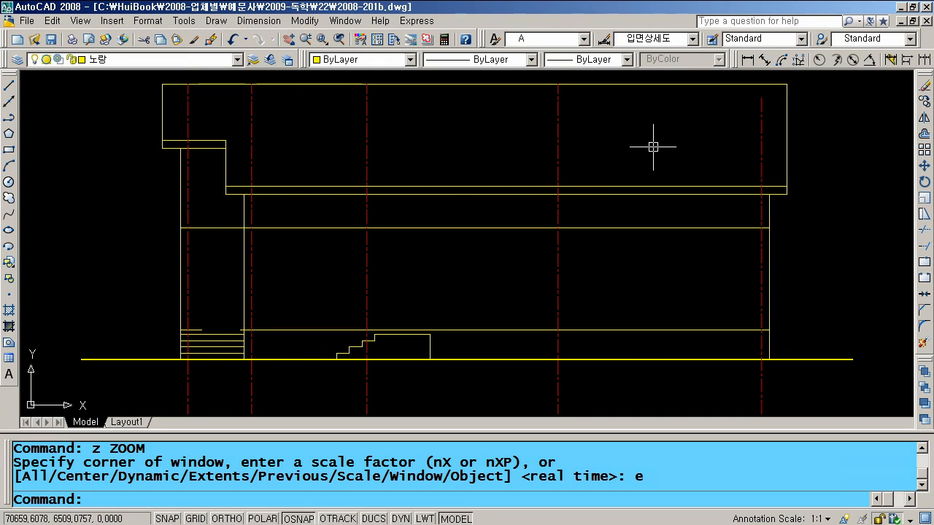
# Thaw the 흰색 and 하늘색 layers in the completed elevation and make 하늘색 the current layer.
pyautogui.click(163, 60)
pyautogui.click(46, 155)
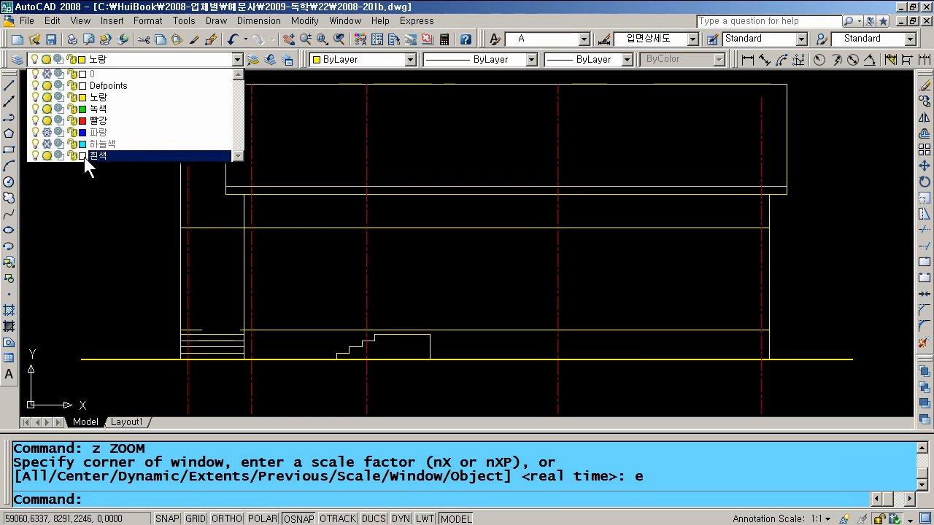
pyautogui.click(89, 156)
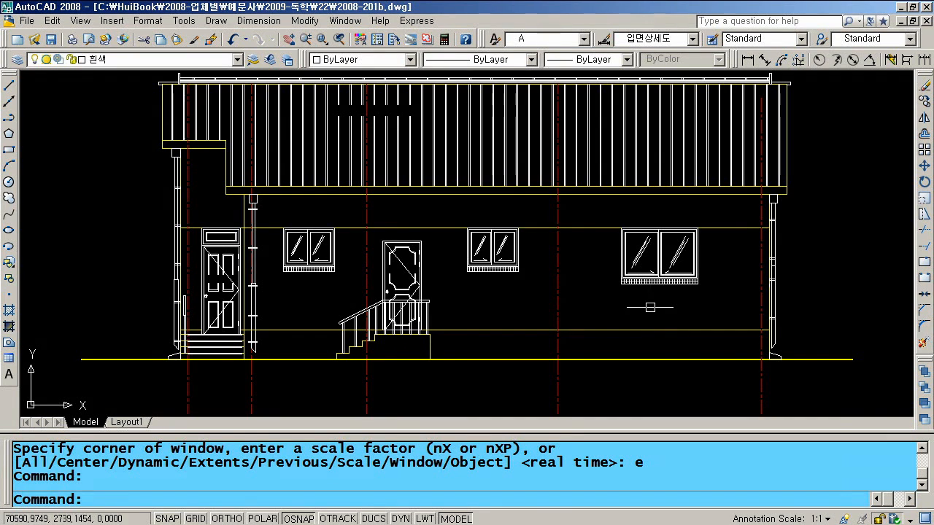
pyautogui.click(237, 60)
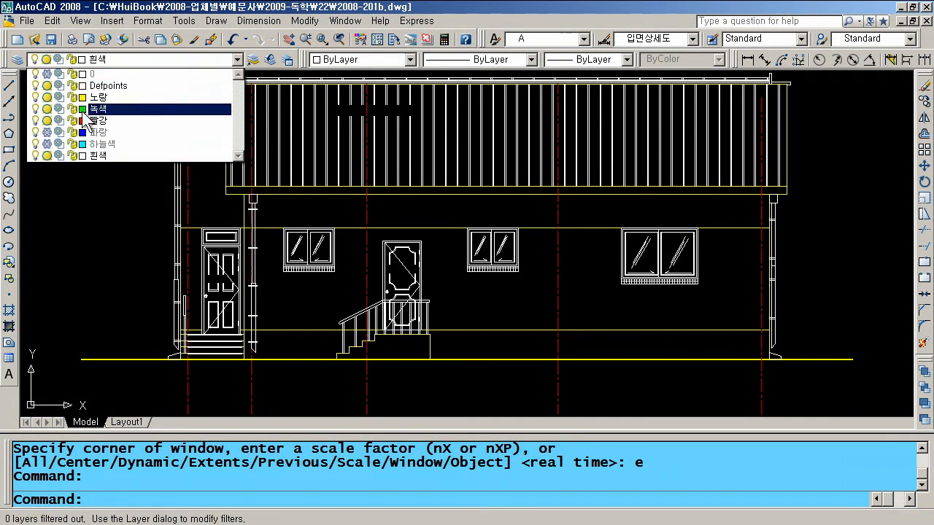
pyautogui.click(47, 144)
pyautogui.click(102, 144)
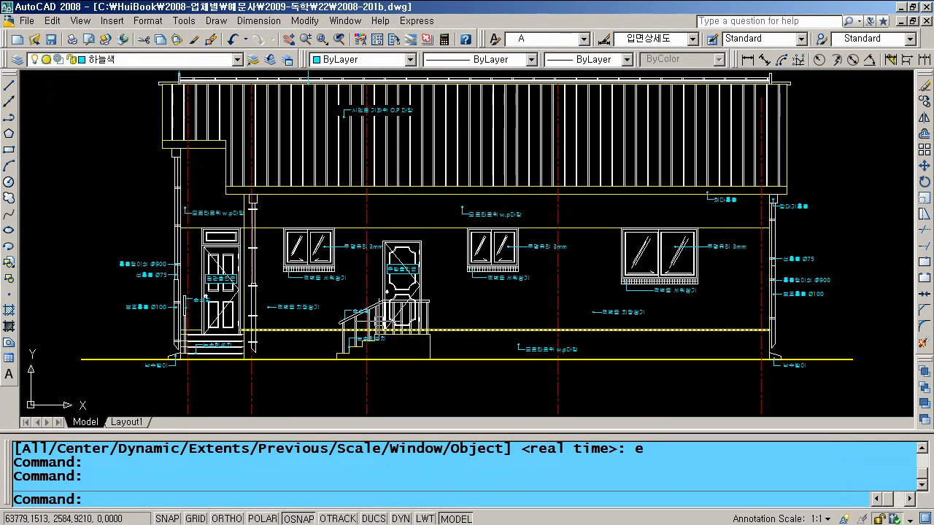
# Examine the door, window, downspout and material finish annotations across the north elevation.
pyautogui.scroll(5, 378, 272)
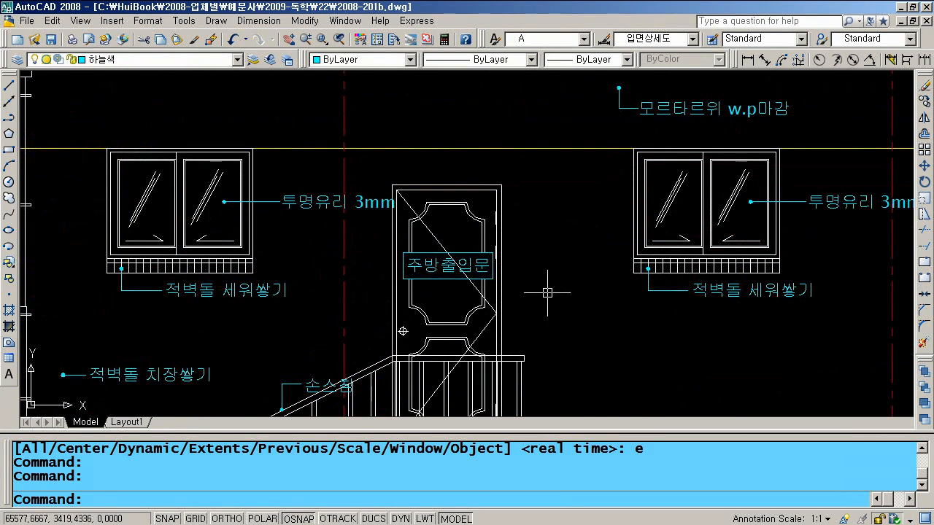
pyautogui.scroll(-4, 394, 308)
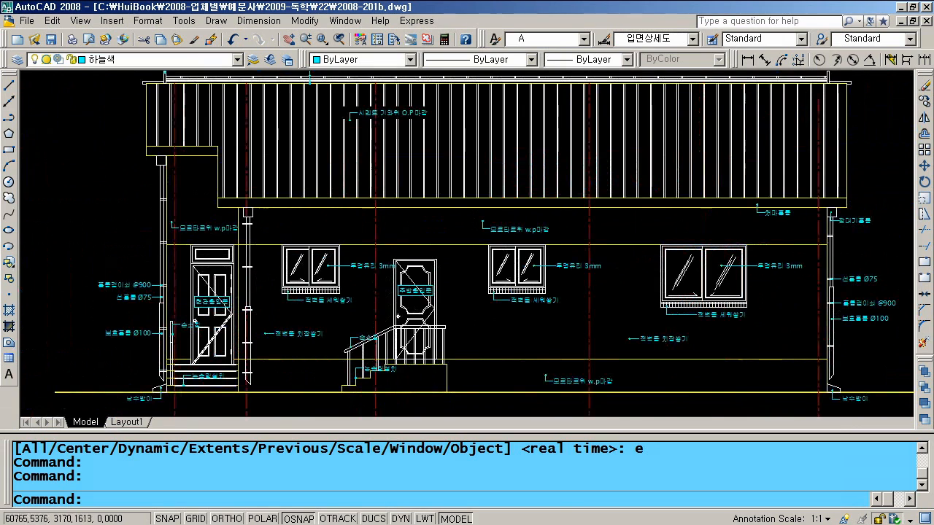
pyautogui.scroll(5, 231, 314)
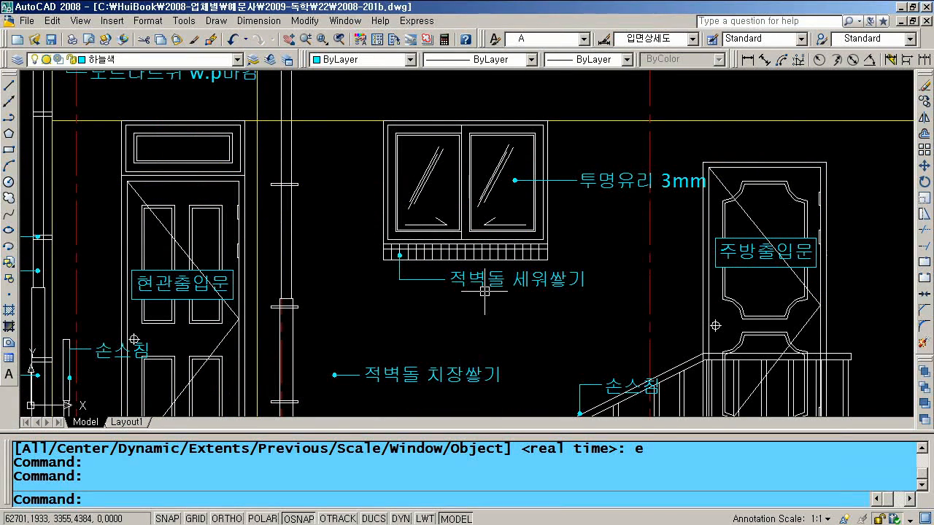
pyautogui.scroll(-2, 484, 290)
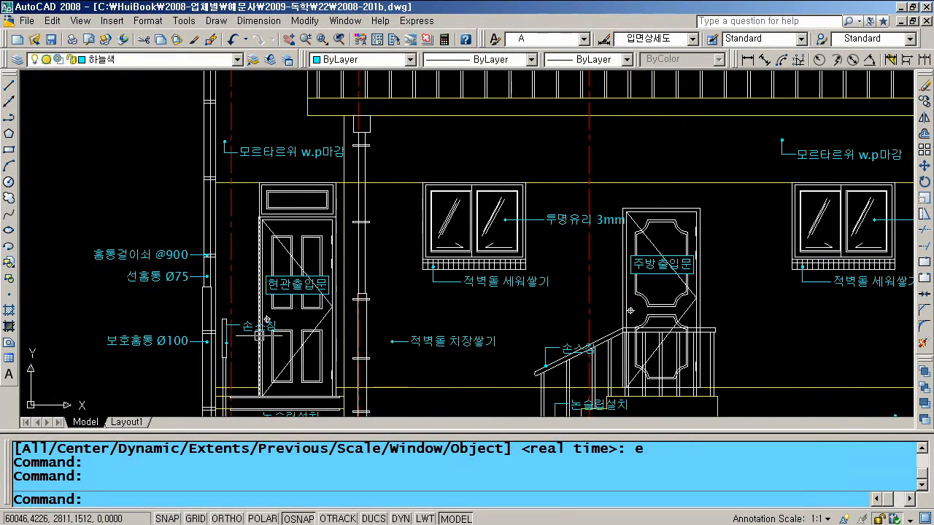
pyautogui.scroll(-2, 472, 264)
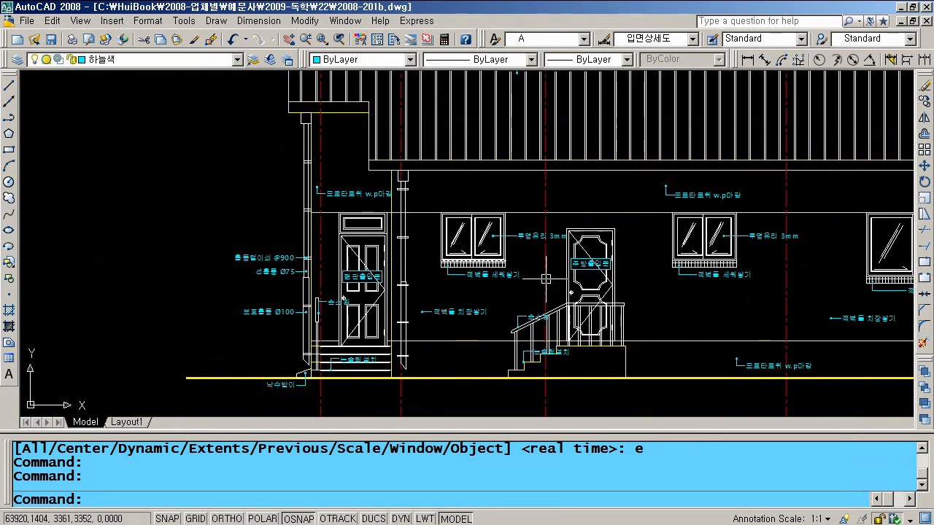
pyautogui.click(289, 38)
pyautogui.moveTo(629, 257); pyautogui.dragTo(415, 241)
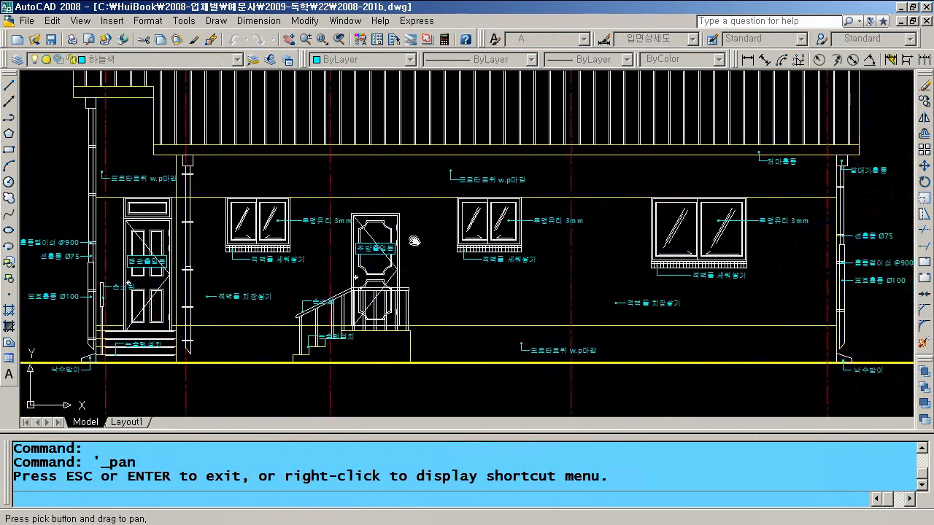
pyautogui.moveTo(635, 281)
pyautogui.mouseDown()
pyautogui.moveTo(578, 297)
pyautogui.moveTo(705, 292)
pyautogui.moveTo(705, 313)
pyautogui.mouseUp()
pyautogui.press('Escape')
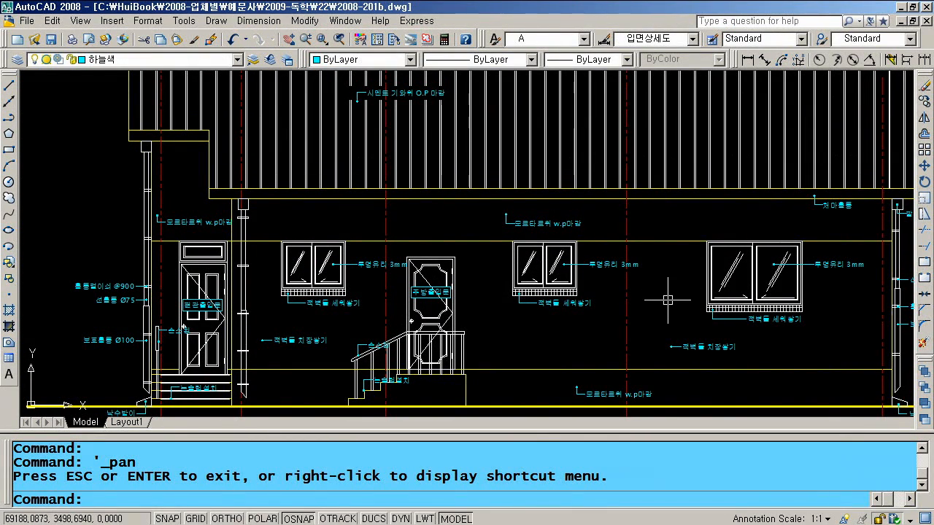
# Thaw the 파랑 layer holding the brick hatch and trees, and make it the current layer.
pyautogui.click(150, 60)
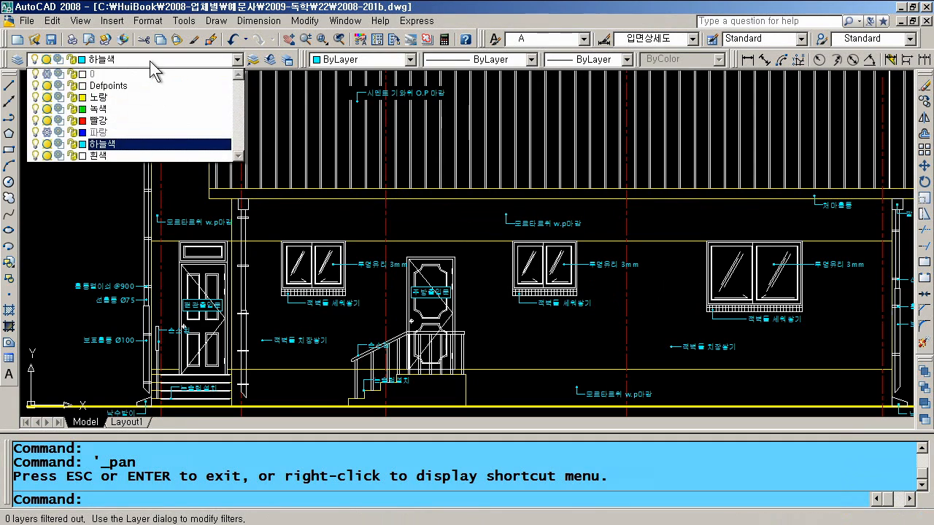
pyautogui.click(45, 132)
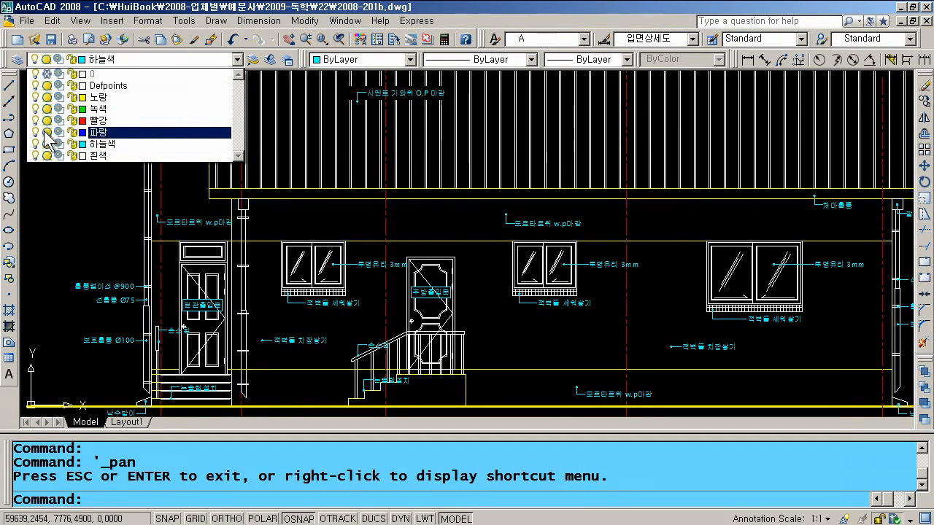
pyautogui.click(100, 133)
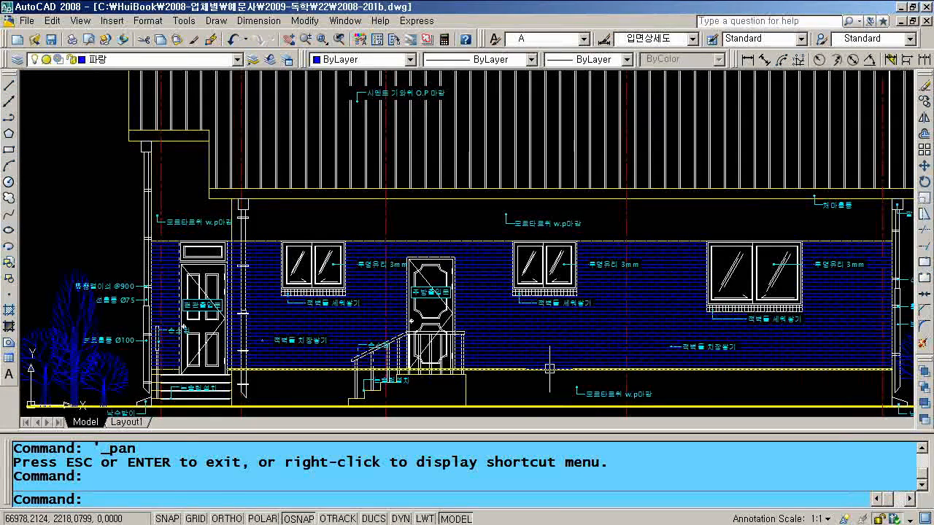
pyautogui.click(68, 350)
pyautogui.scroll(-5, 233, 313)
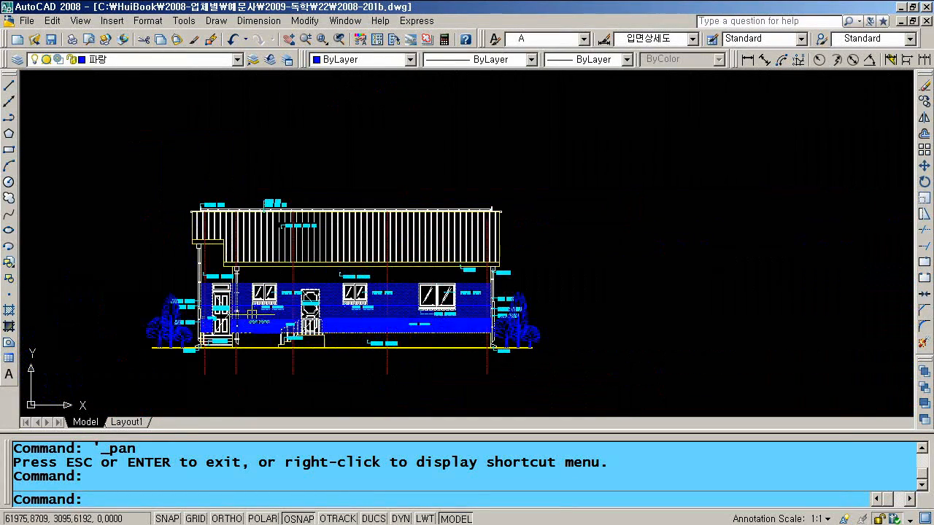
pyautogui.scroll(4, 258, 314)
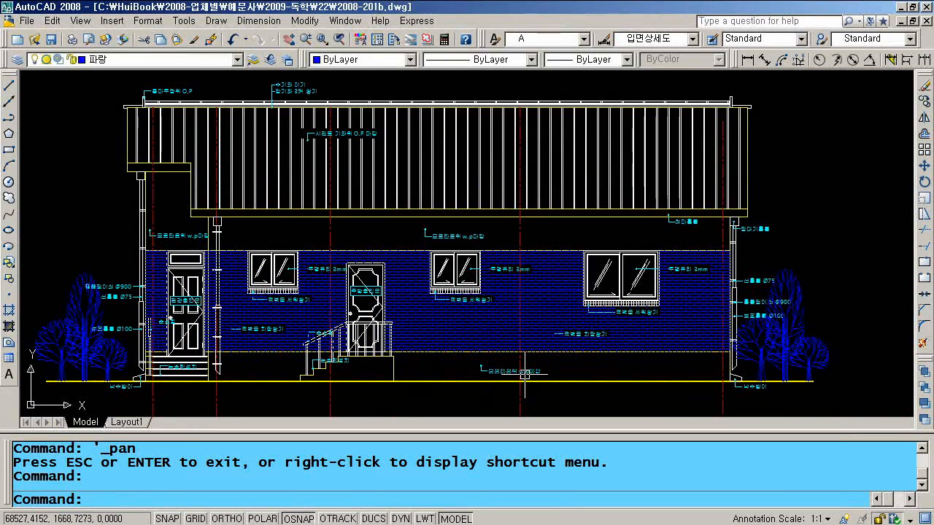
pyautogui.scroll(-2, 524, 373)
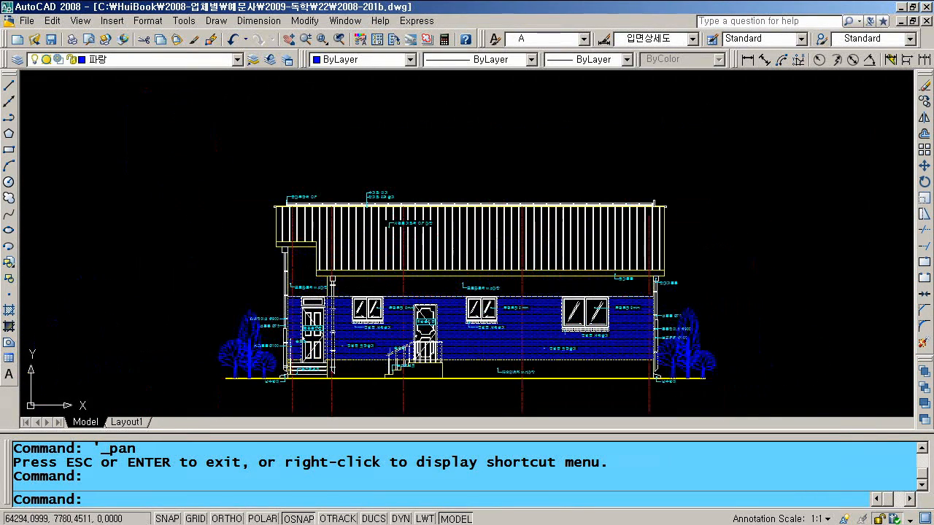
# Thaw layer 0 to display the sheet border and title block, and save the drawing.
pyautogui.click(235, 60)
pyautogui.click(47, 75)
pyautogui.click(83, 171)
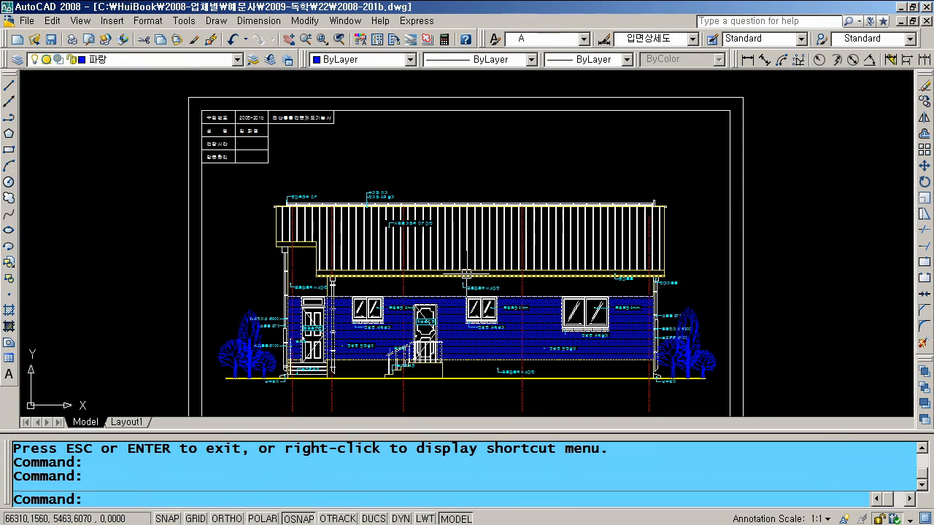
pyautogui.scroll(-1, 400, 201)
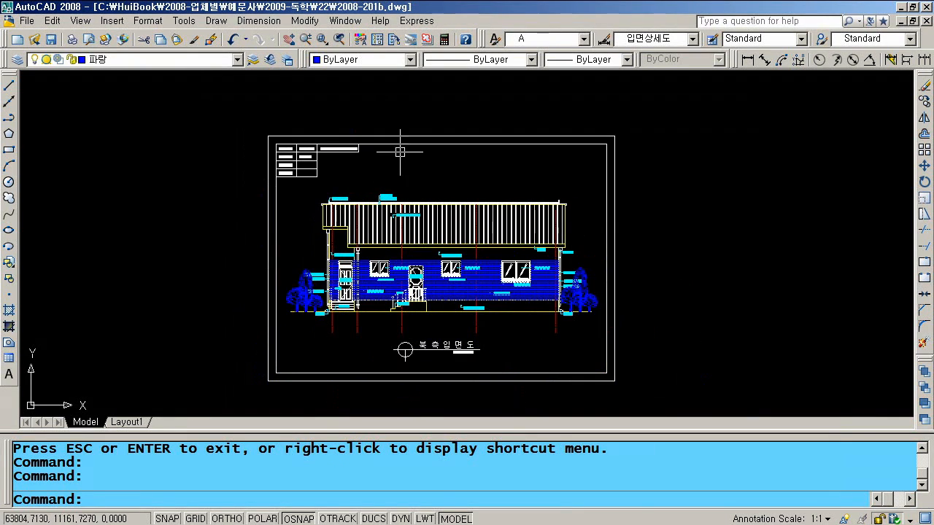
pyautogui.click(288, 39)
pyautogui.moveTo(351, 202); pyautogui.dragTo(377, 181)
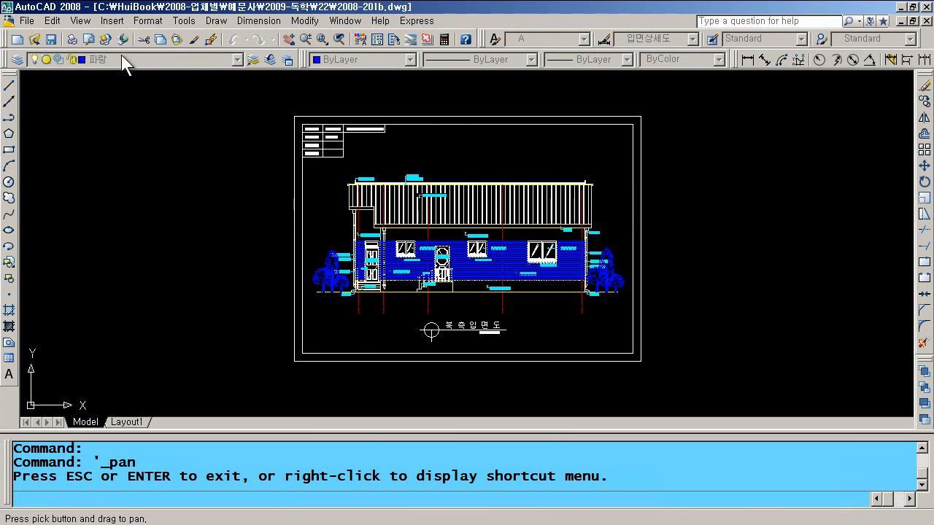
pyautogui.click(51, 40)
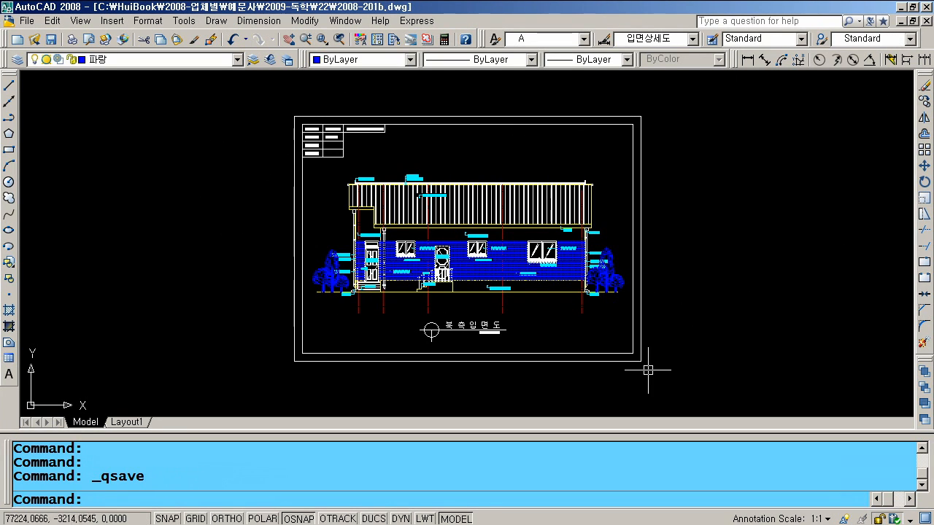
# Start plotting the drawing and choose Samsung ML-8x00 Series PCL 6 as the printer.
pyautogui.click(72, 40)
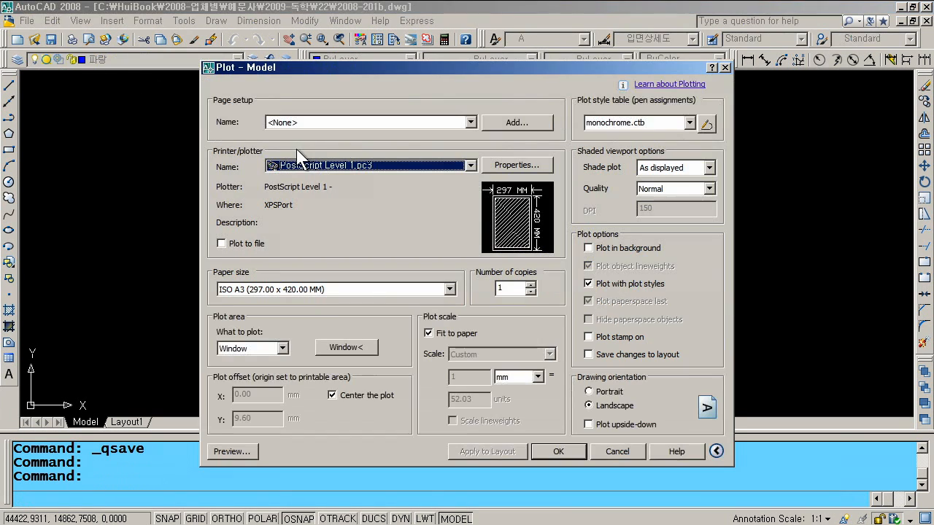
pyautogui.click(470, 166)
pyautogui.scroll(2, 429, 183)
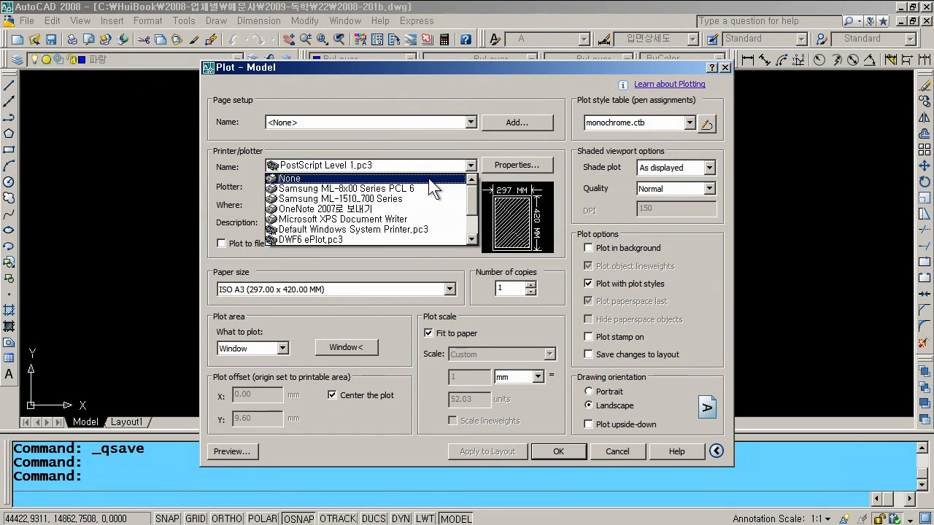
pyautogui.click(386, 190)
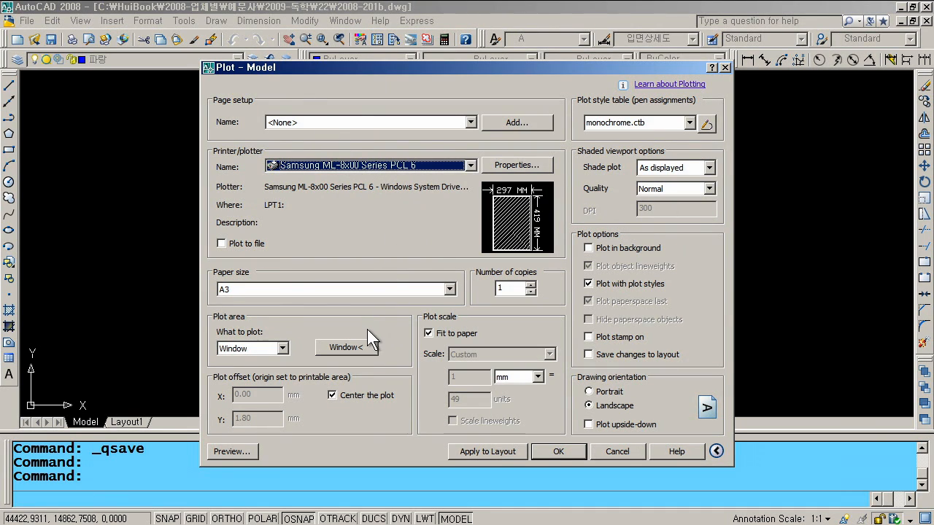
# Define the plot area as a window spanning opposite corners of the sheet's inner border.
pyautogui.click(345, 347)
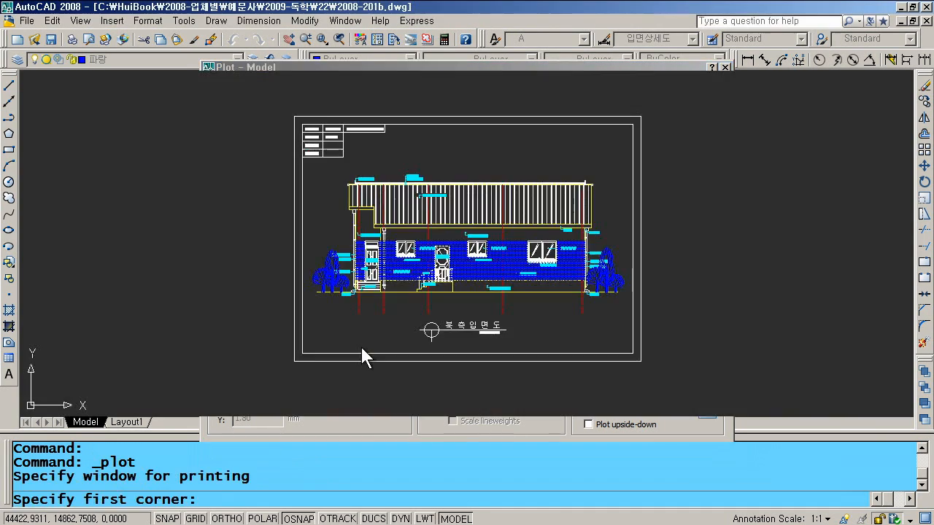
pyautogui.click(302, 124)
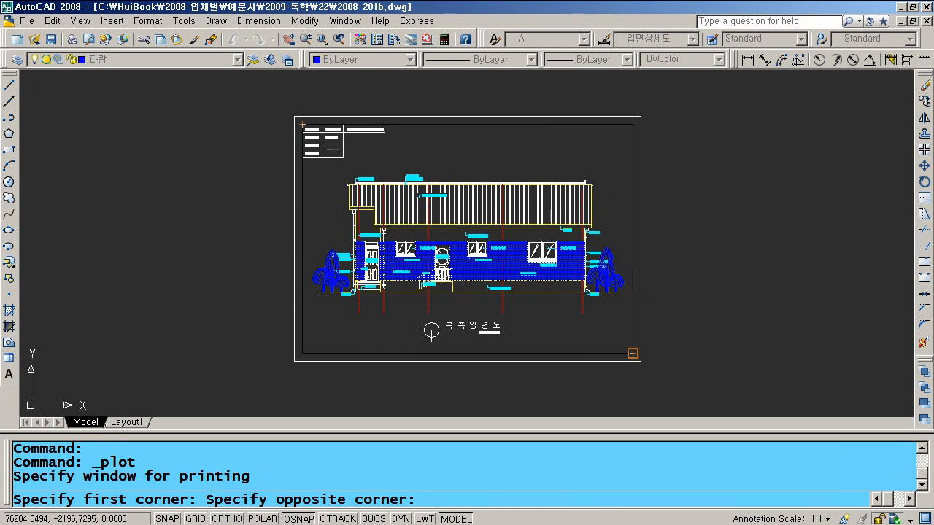
pyautogui.click(633, 354)
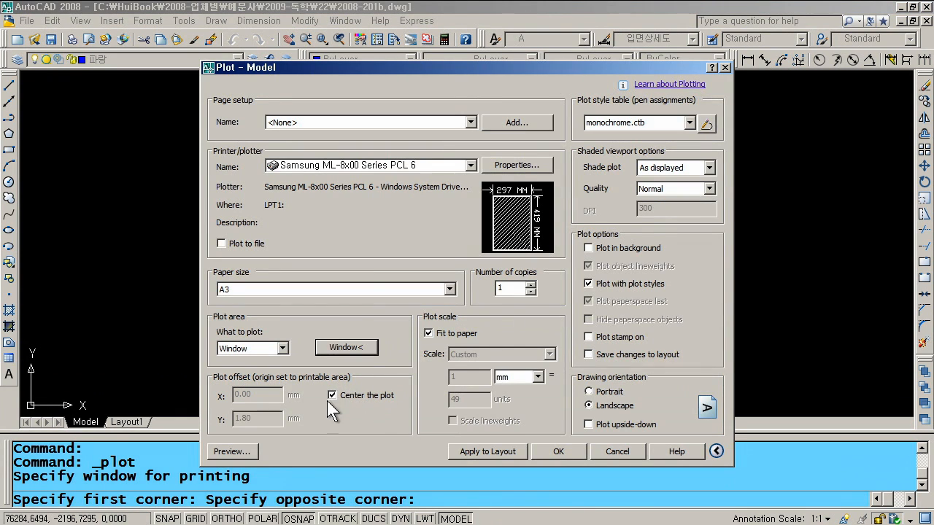
# Turn off fit-to-paper, set the plot scale to 1 mm = 50 units, and inspect the monochrome.ctb plot styles without changing them.
pyautogui.click(428, 333)
pyautogui.doubleClick(463, 402)
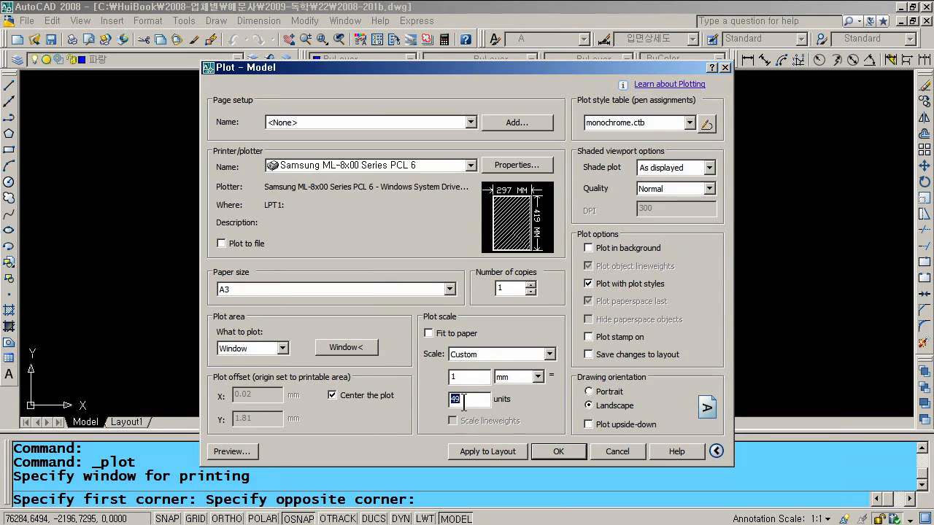
pyautogui.write('50')
pyautogui.click(706, 125)
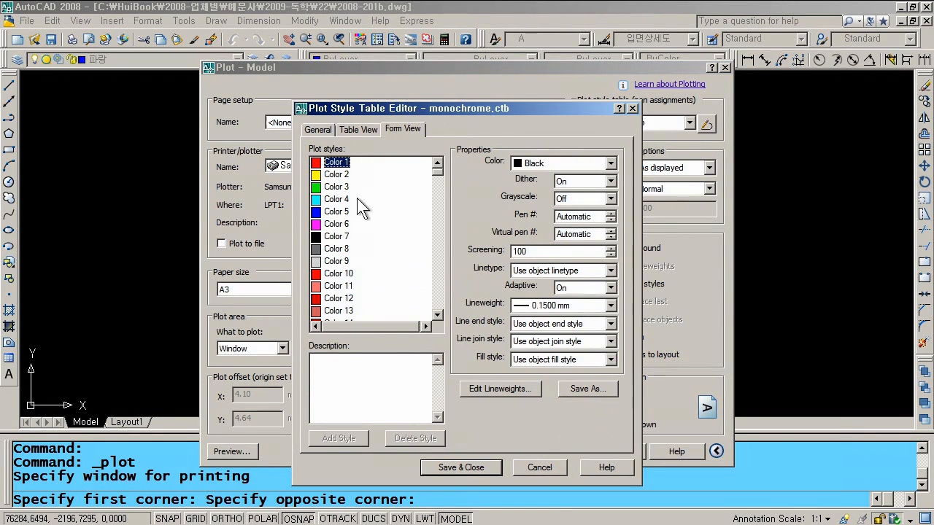
pyautogui.click(551, 471)
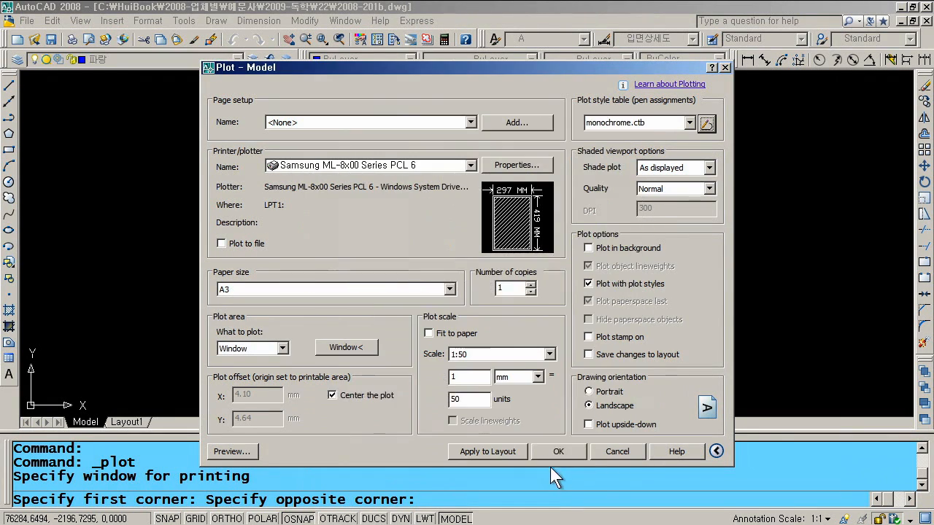
# Preview the north elevation plot, then leave plotting without printing and close the elevation drawing.
pyautogui.click(229, 452)
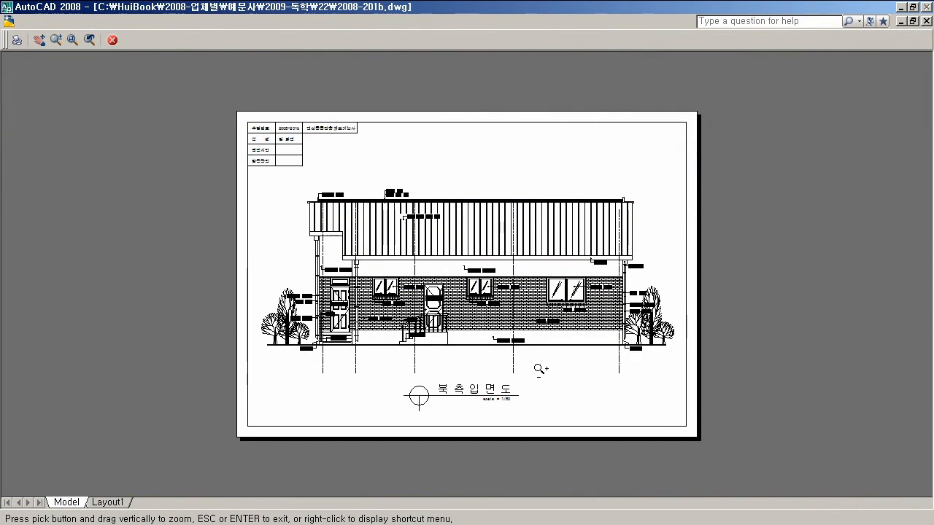
pyautogui.rightClick(469, 316)
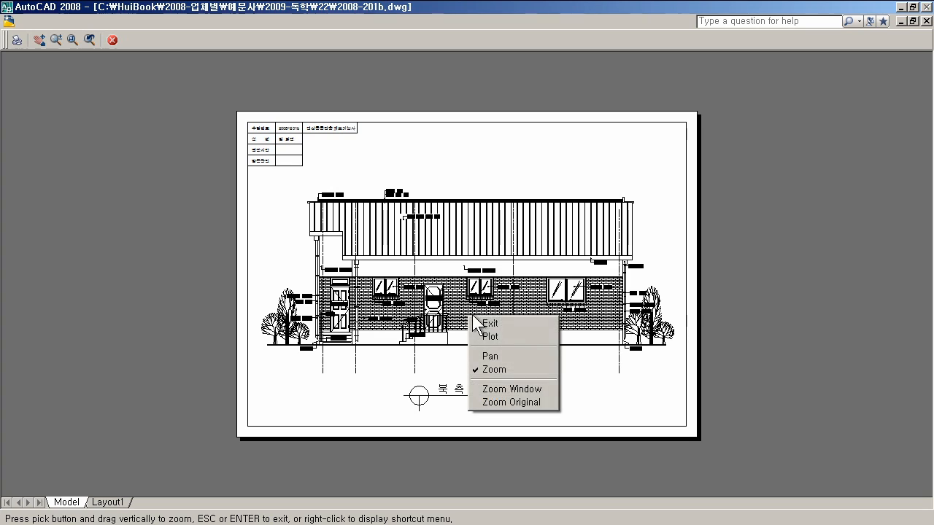
pyautogui.click(517, 324)
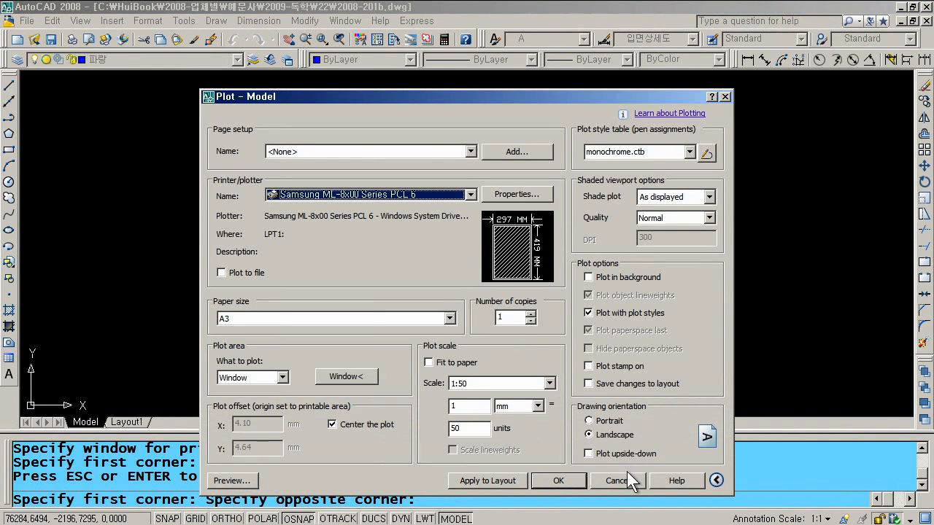
pyautogui.click(617, 481)
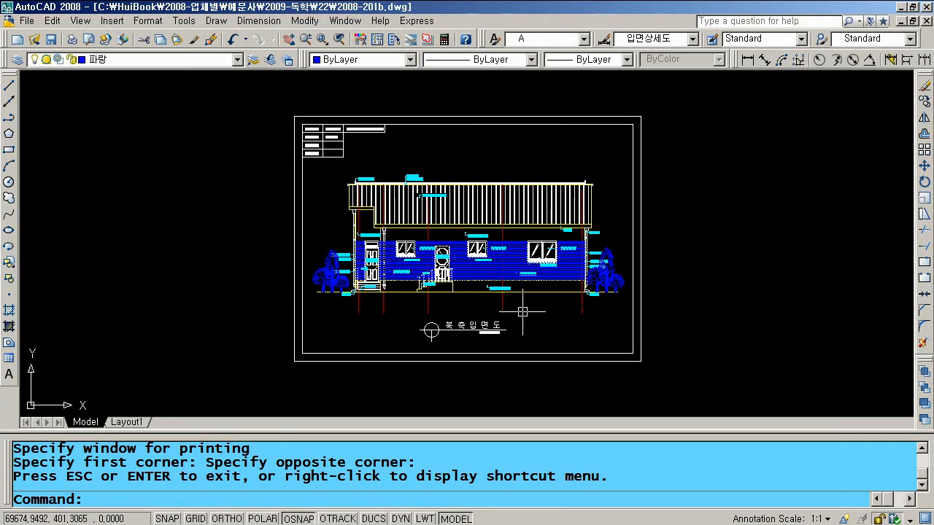
pyautogui.click(925, 21)
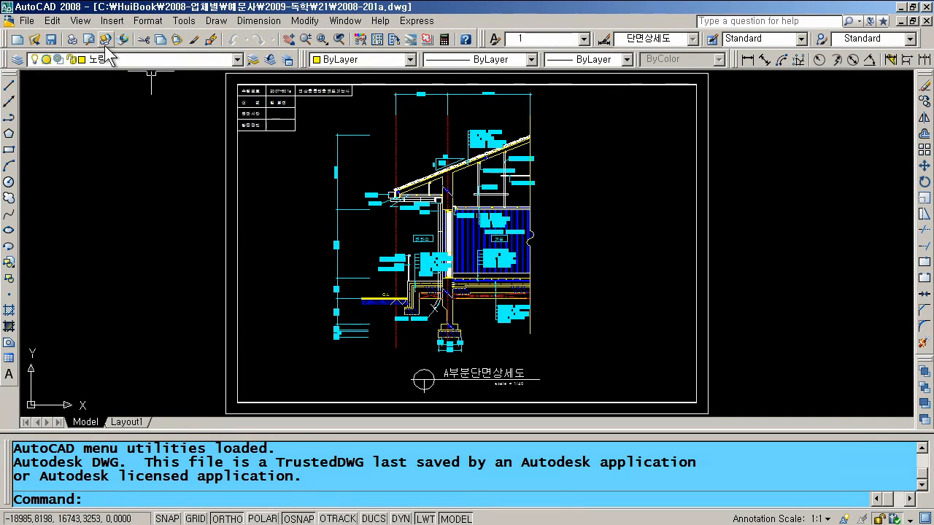
# Start plotting the section detail drawing 2008-201a.dwg and choose Samsung ML-8x00 Series PCL 6 as the printer.
pyautogui.click(73, 40)
pyautogui.click(325, 170)
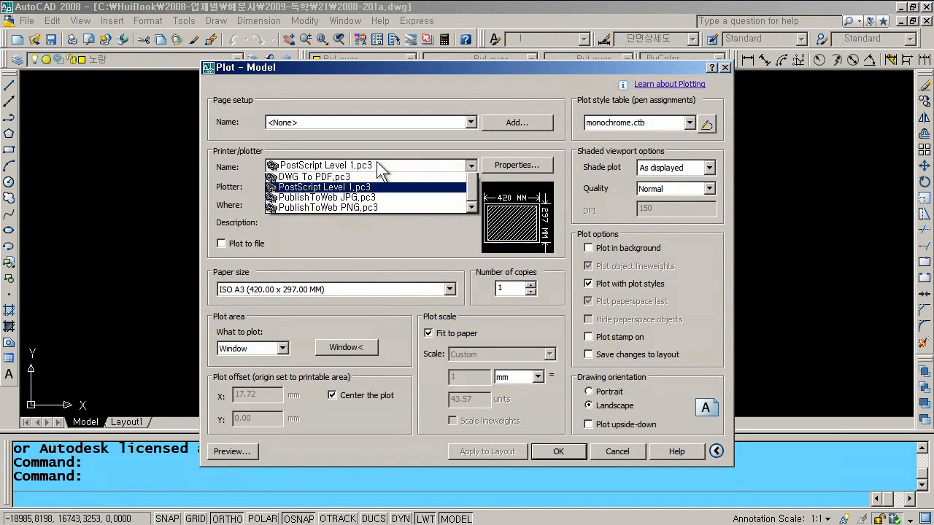
pyautogui.scroll(2, 376, 193)
pyautogui.click(370, 189)
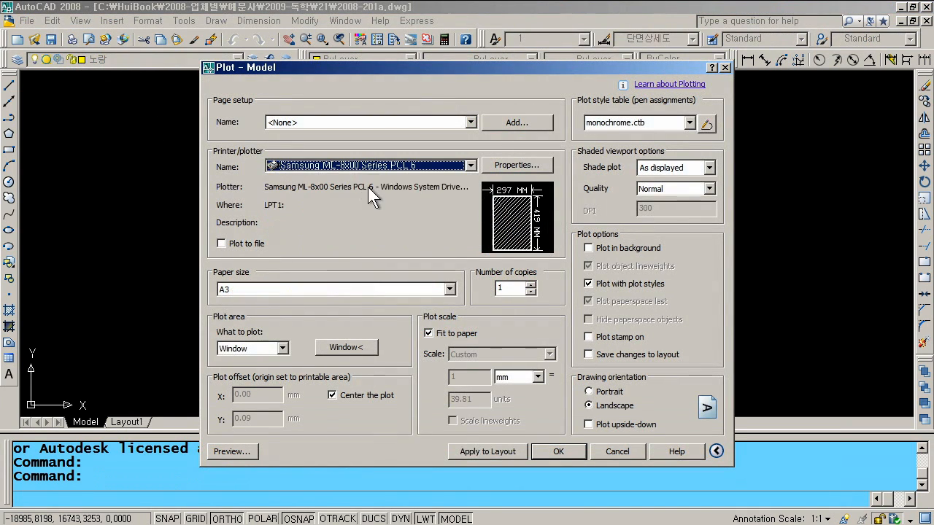
# Define the section detail's plot area as a window spanning opposite corners of the sheet's inner border.
pyautogui.click(343, 347)
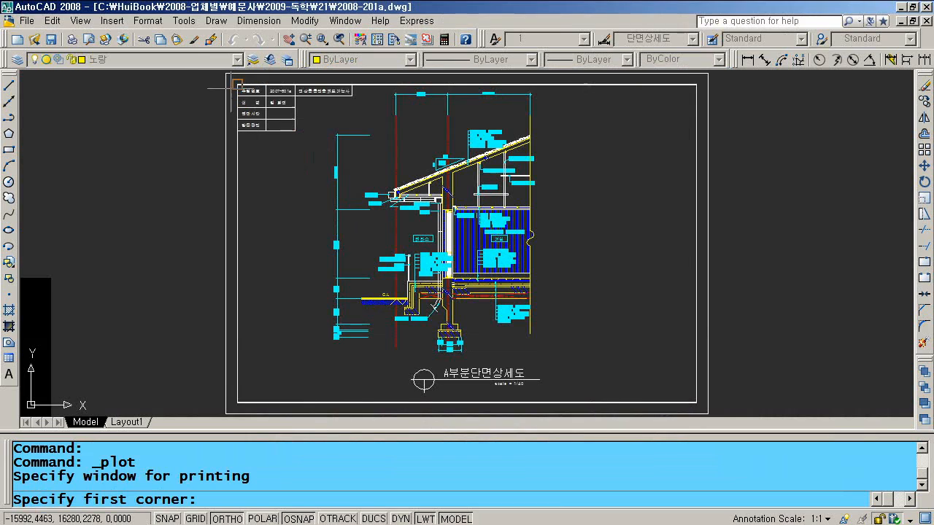
pyautogui.click(238, 84)
pyautogui.click(683, 401)
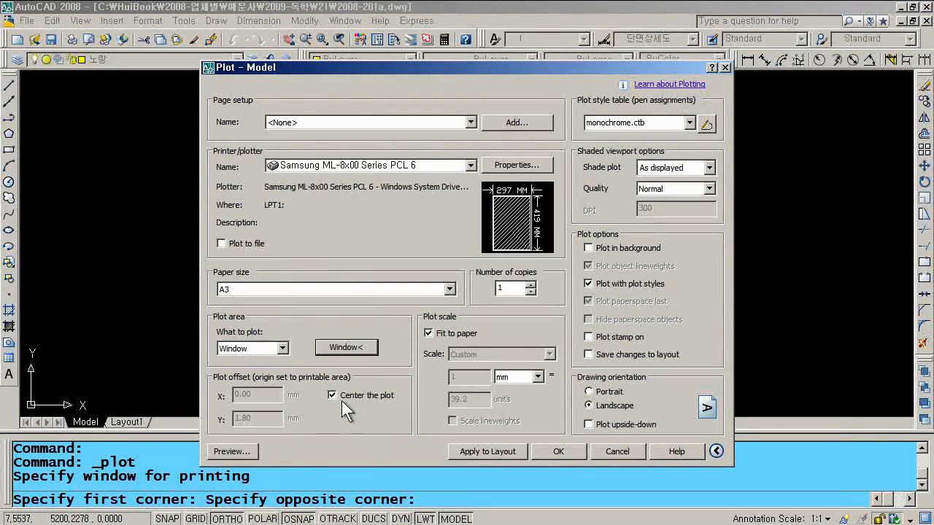
# Turn off fit-to-paper, set the plot scale to 1 mm = 40 units, and preview the section detail plot.
pyautogui.click(427, 333)
pyautogui.doubleClick(481, 401)
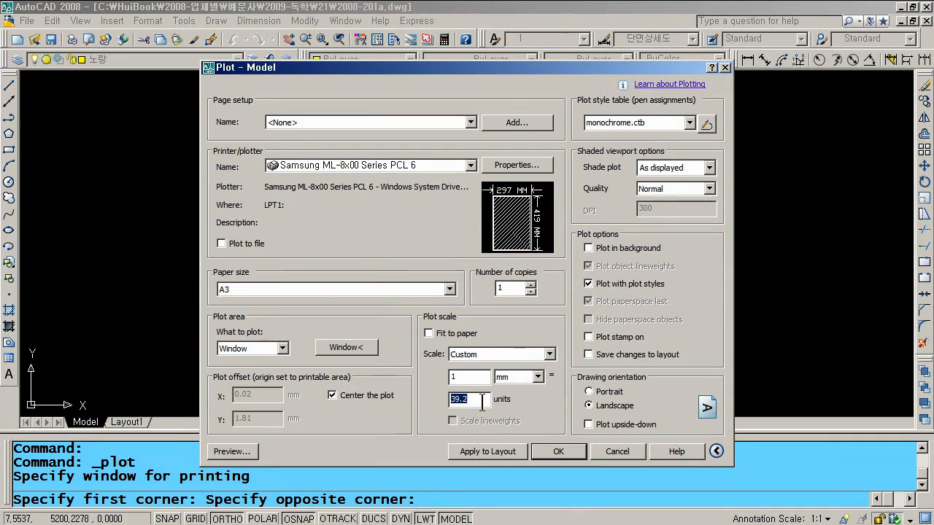
pyautogui.write('40')
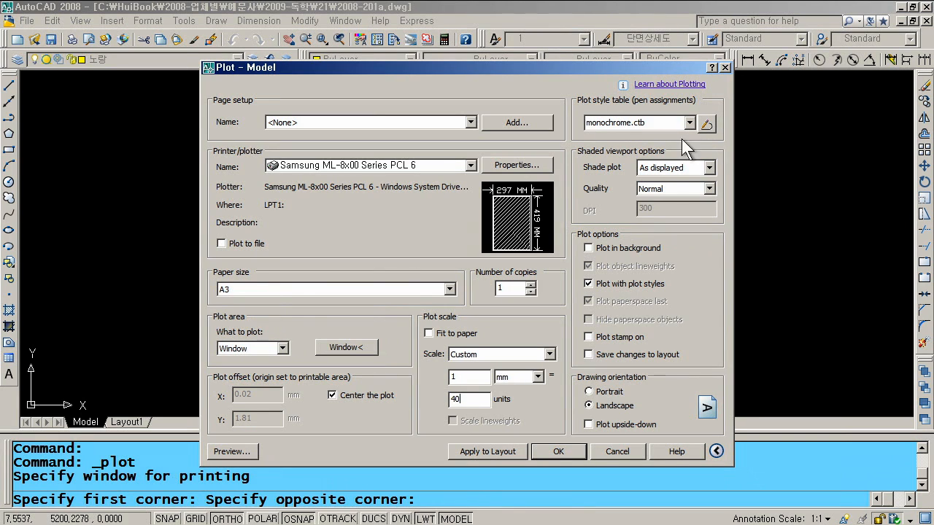
pyautogui.click(231, 451)
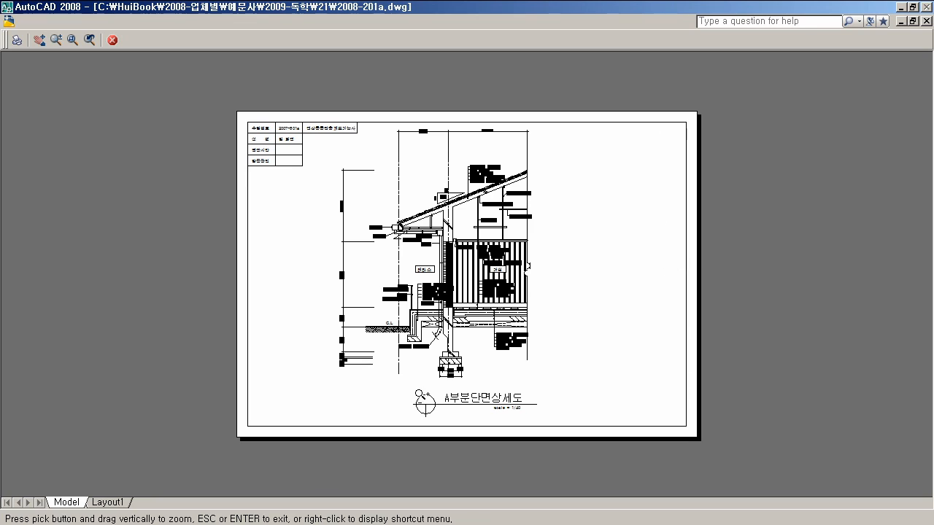
pyautogui.press('Escape')
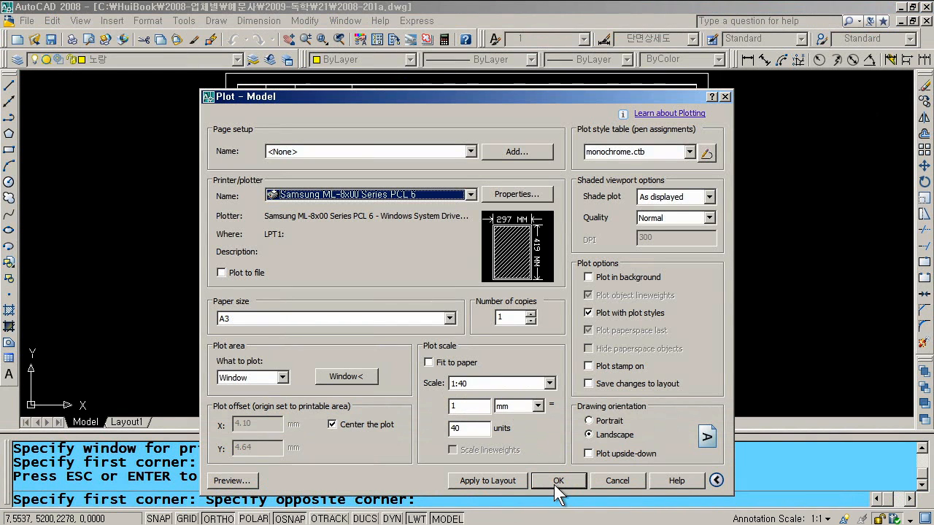